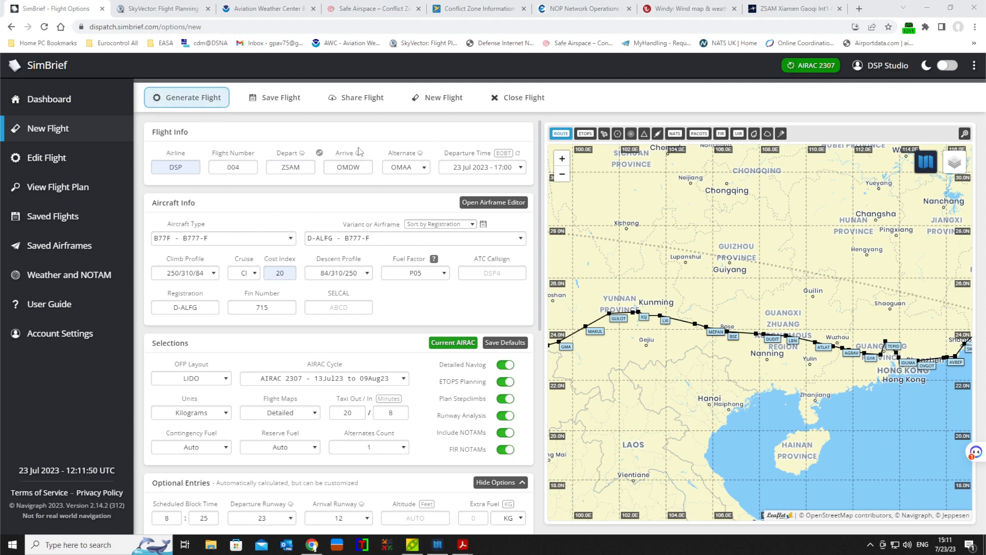
# - Review the flight info, aircraft details and planning selections for the ZSAM to OMDW flight
pyautogui.click(362, 173)
pyautogui.click(352, 181)
pyautogui.click(405, 168)
pyautogui.click(402, 196)
pyautogui.scroll(-2, 407, 292)
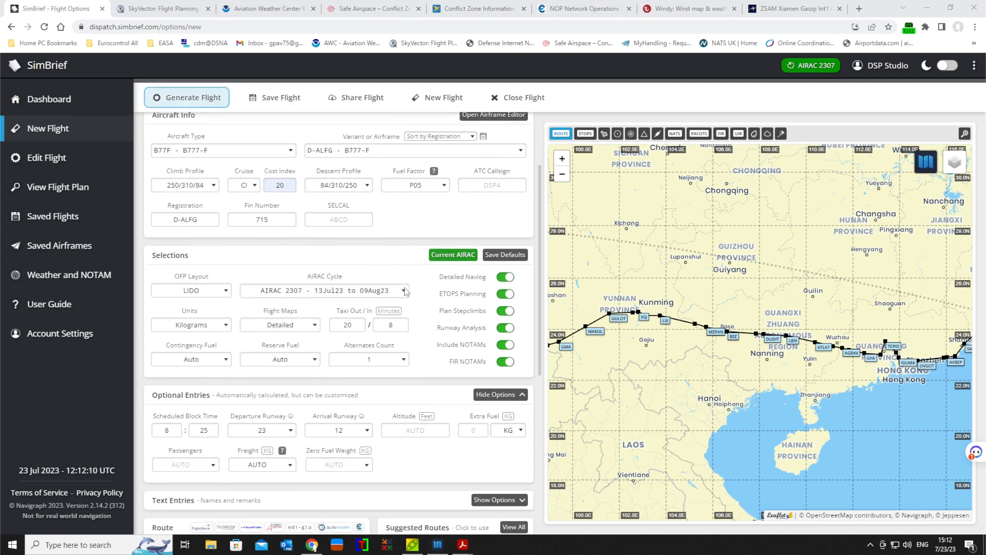
pyautogui.scroll(-1, 407, 292)
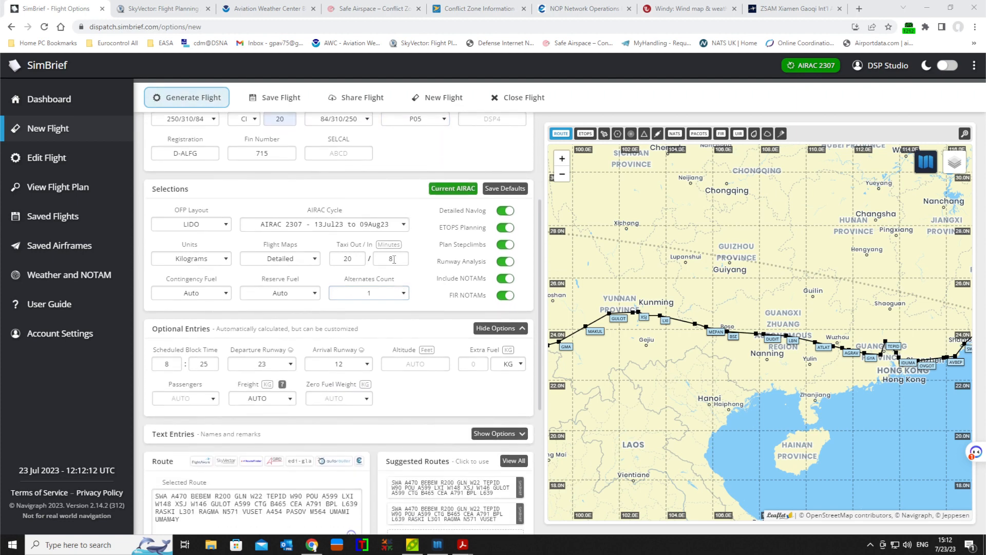
pyautogui.scroll(-2, 396, 261)
pyautogui.scroll(4, 399, 224)
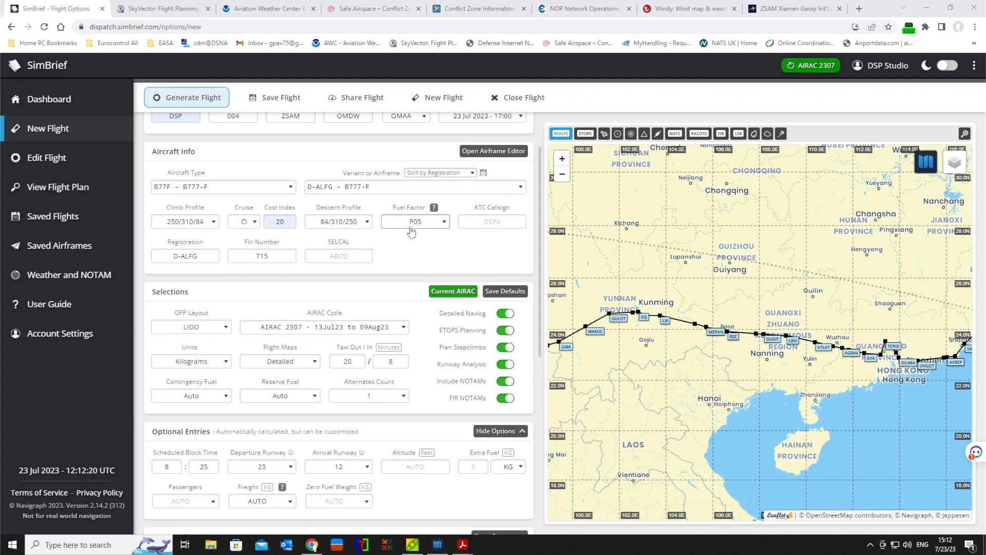
# - Review the optional entries, the selected route text, the suggested routes and the route's path on the map
pyautogui.scroll(-6, 404, 251)
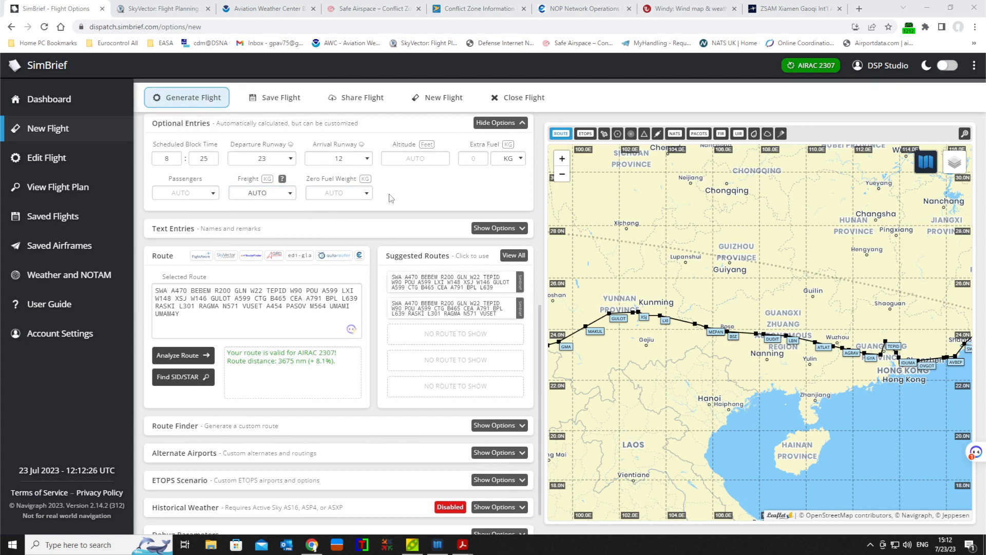
pyautogui.scroll(1, 389, 194)
pyautogui.scroll(1, 389, 194)
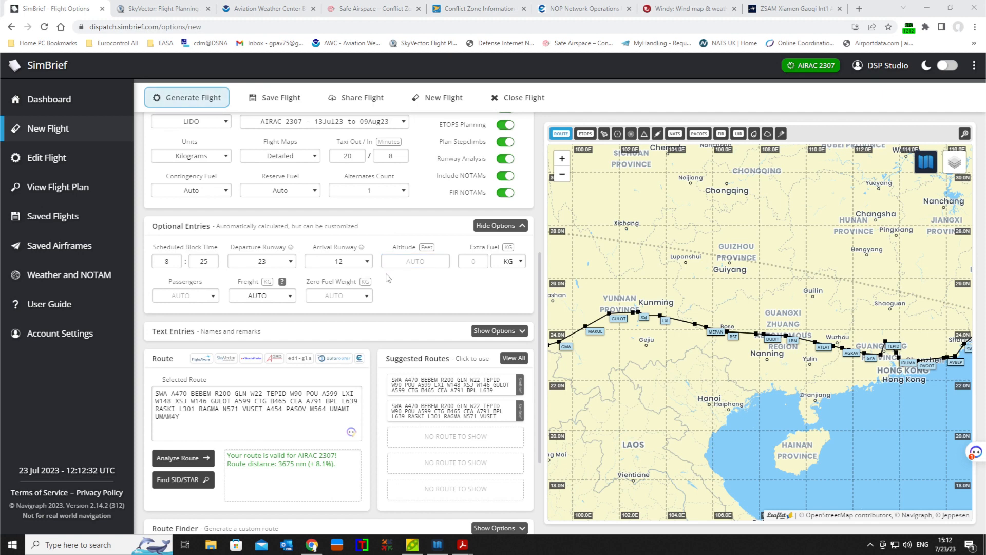
pyautogui.scroll(-1, 388, 278)
pyautogui.scroll(-1, 387, 241)
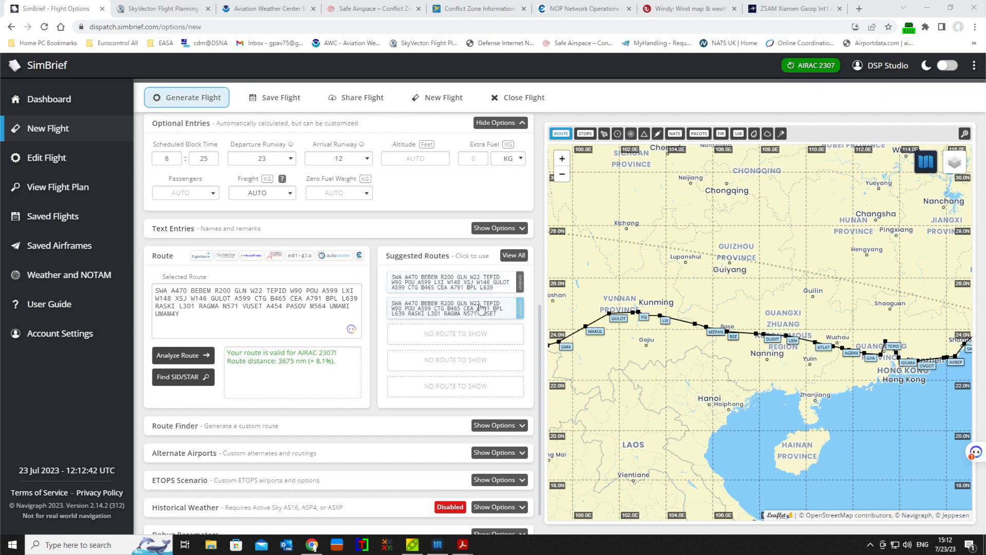
pyautogui.click(299, 290)
pyautogui.moveTo(574, 366); pyautogui.dragTo(662, 368)
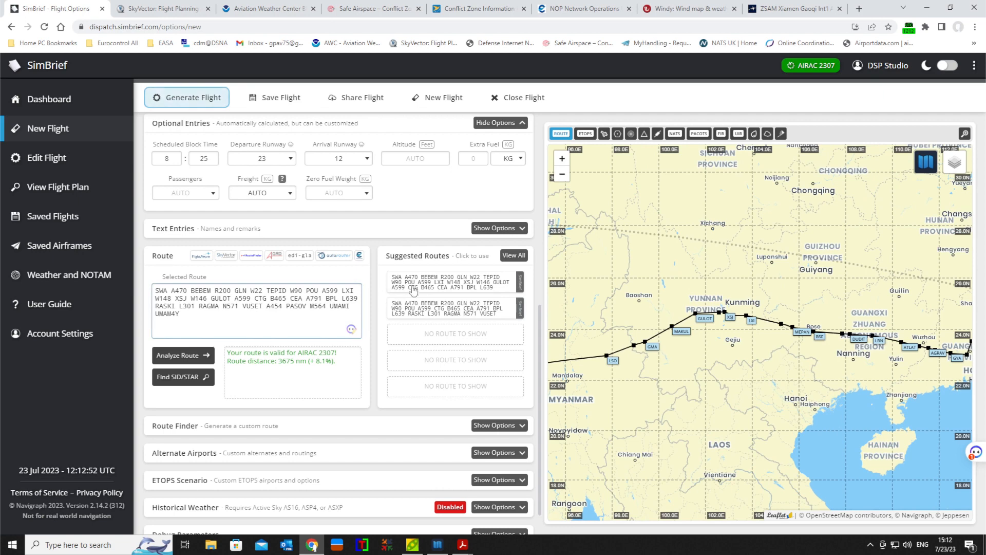
pyautogui.click(219, 323)
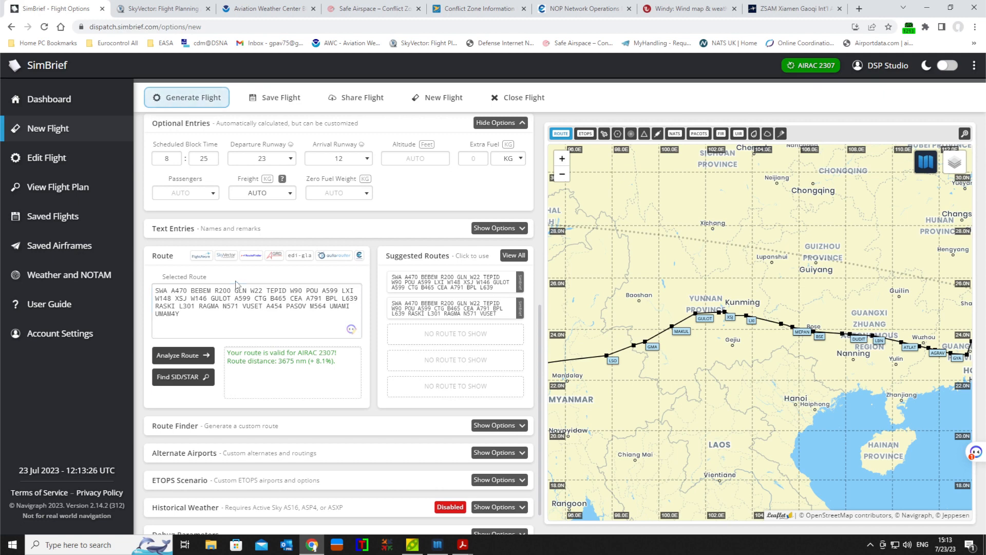
# - Switch to International Flights from Mainland of China Nr2307.pdf in Acrobat Reader and select LINSO in the ZSAM-LINSO-01 route code
pyautogui.click(463, 545)
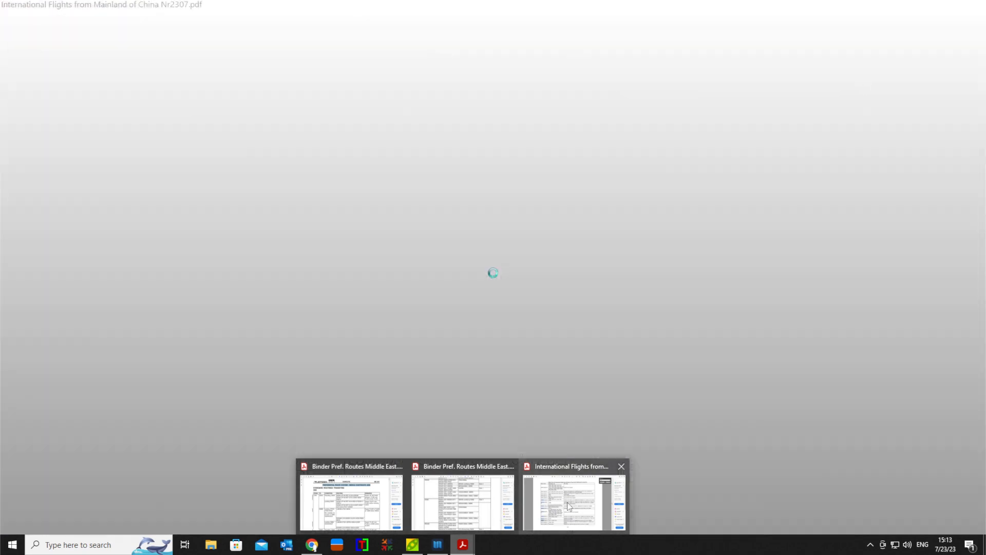
pyautogui.click(567, 502)
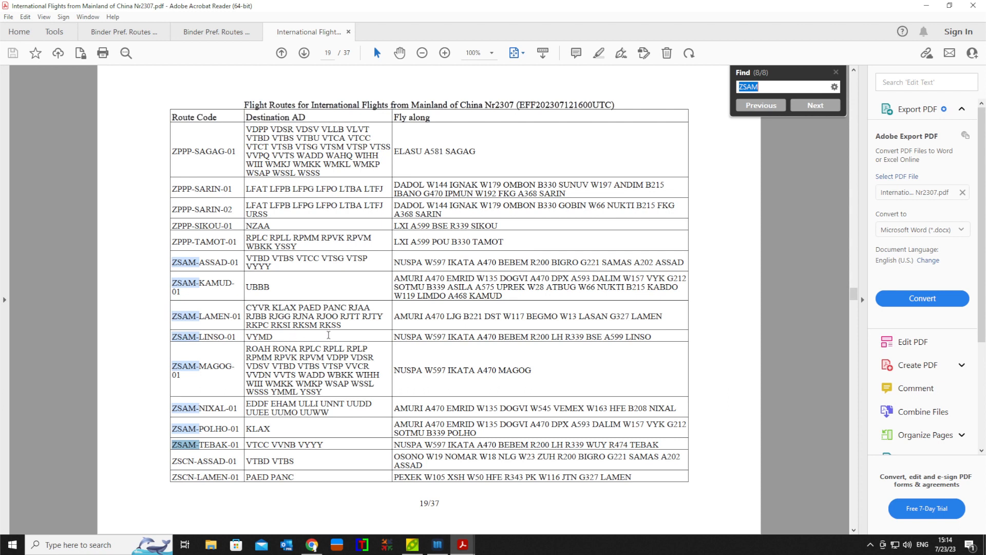
pyautogui.moveTo(205, 337); pyautogui.dragTo(224, 337)
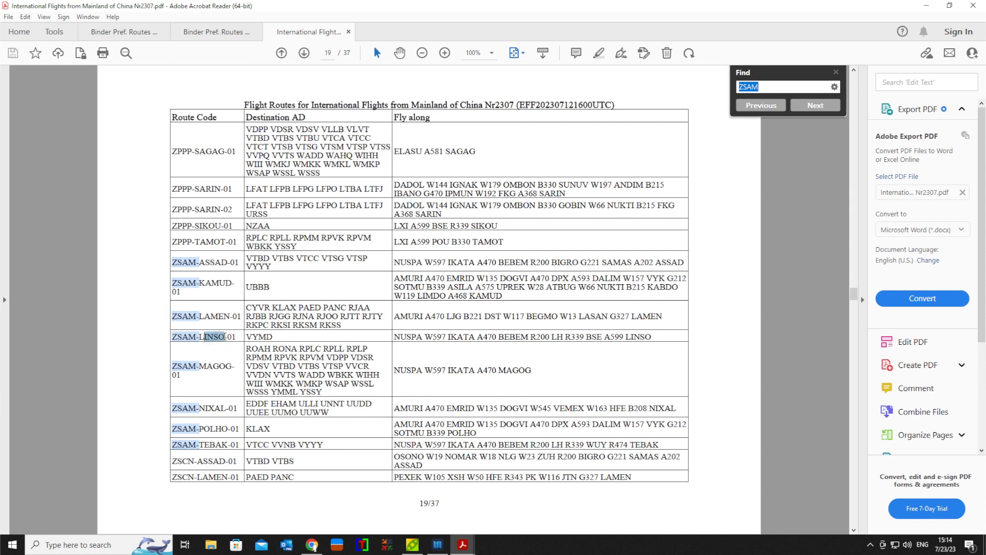
# - Return to SimBrief and examine the route map around the LINSO waypoint and the legs east of it
pyautogui.click(927, 6)
pyautogui.scroll(1, 636, 350)
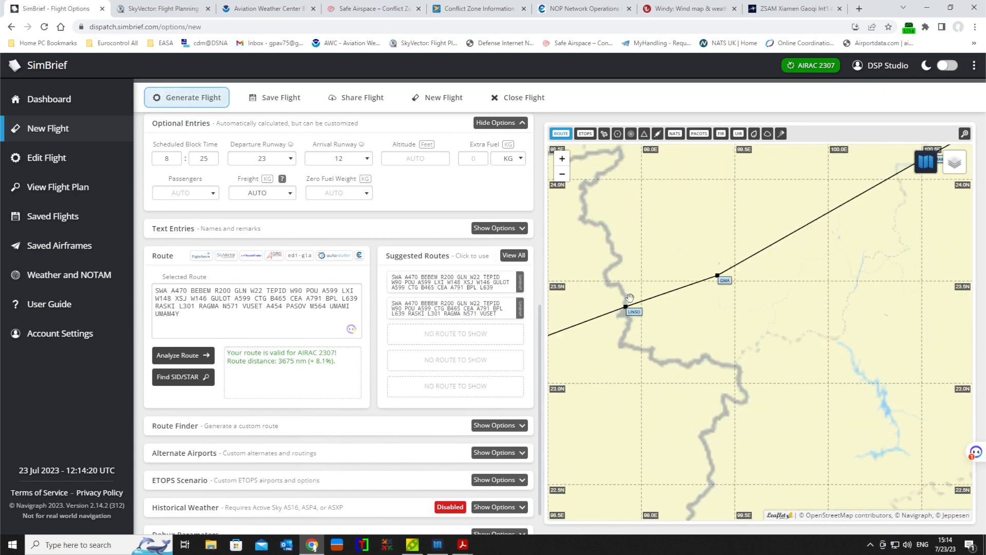
pyautogui.scroll(-2, 771, 338)
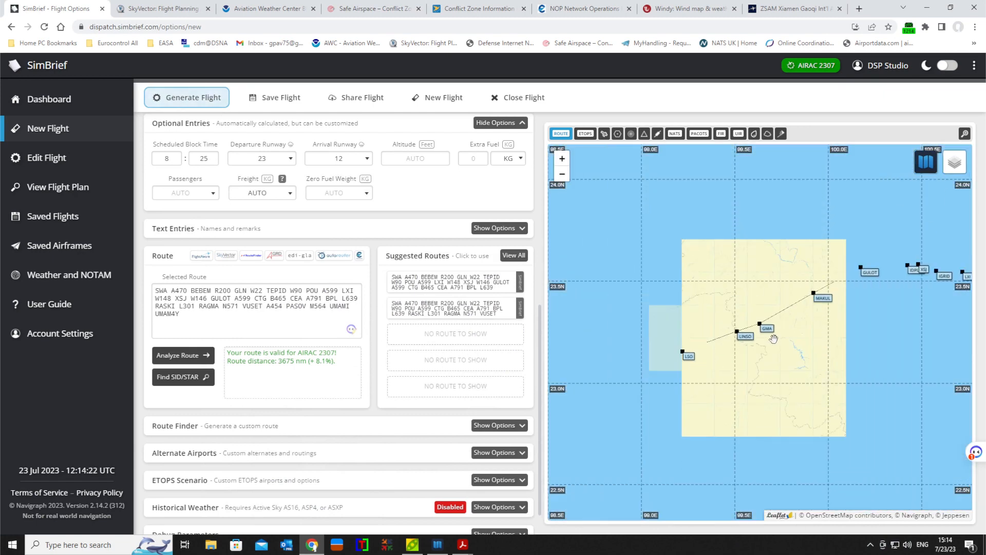
pyautogui.moveTo(766, 366); pyautogui.dragTo(698, 366)
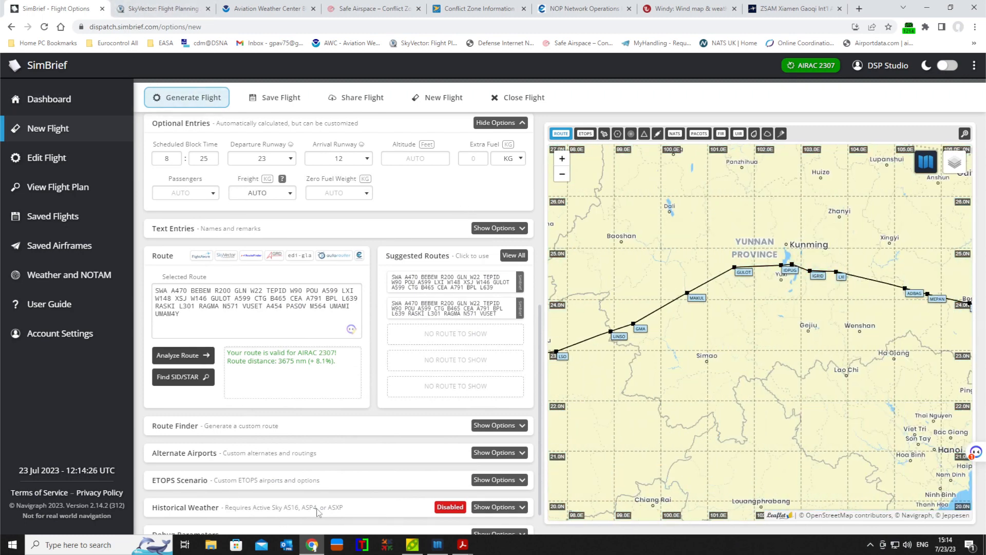
# - Switch to the SkyVector chart and float the Mainland of China routes PDF over it in a reduced Acrobat window
pyautogui.click(160, 9)
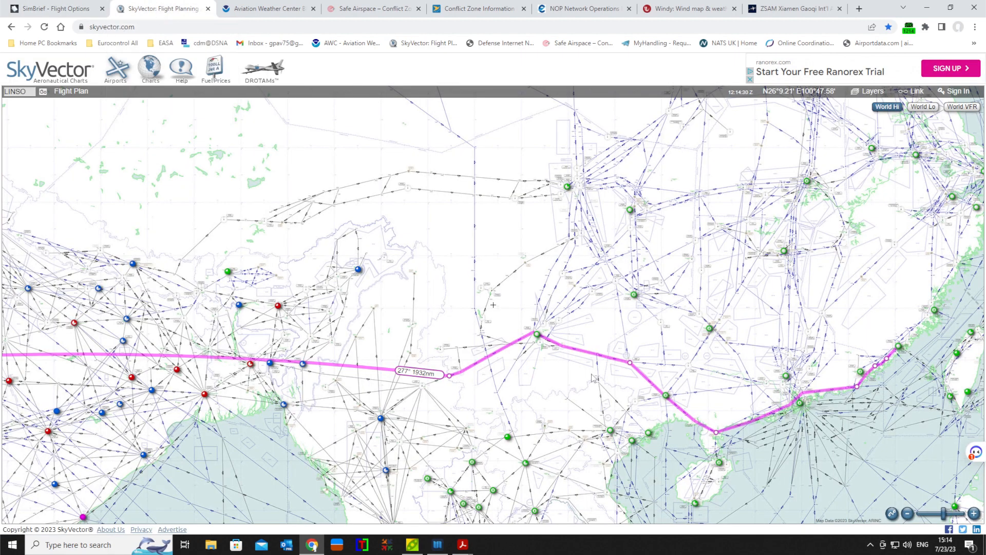
pyautogui.moveTo(600, 453); pyautogui.dragTo(539, 338)
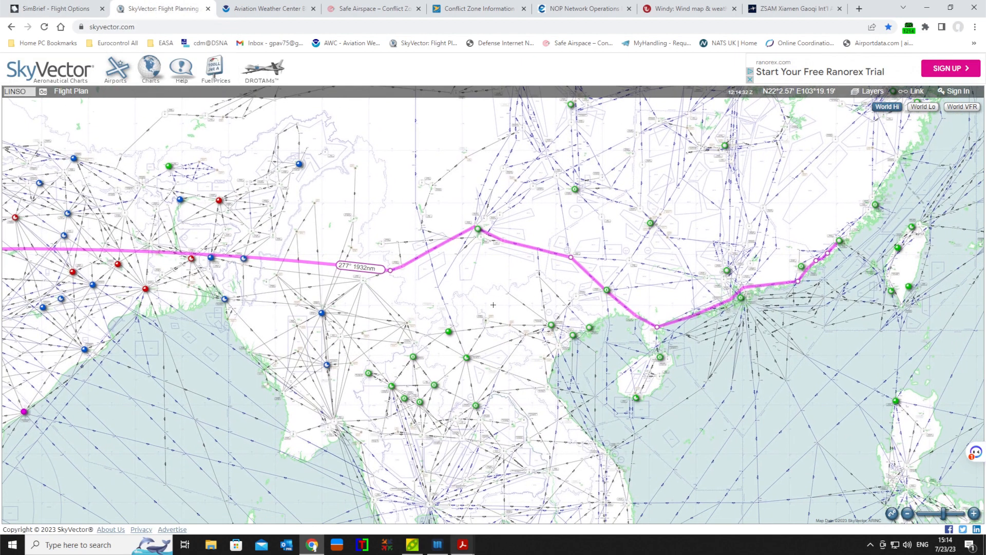
pyautogui.moveTo(463, 548)
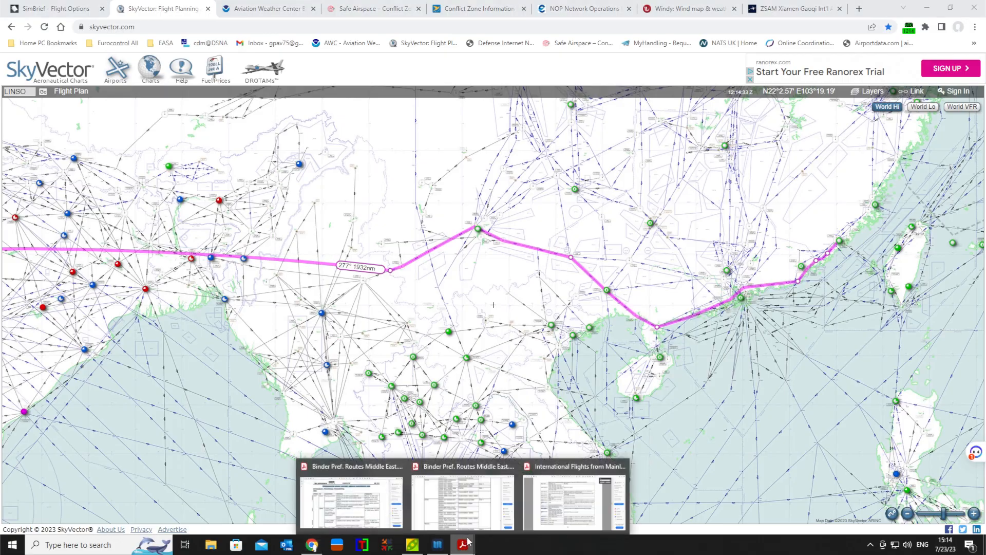
pyautogui.click(564, 511)
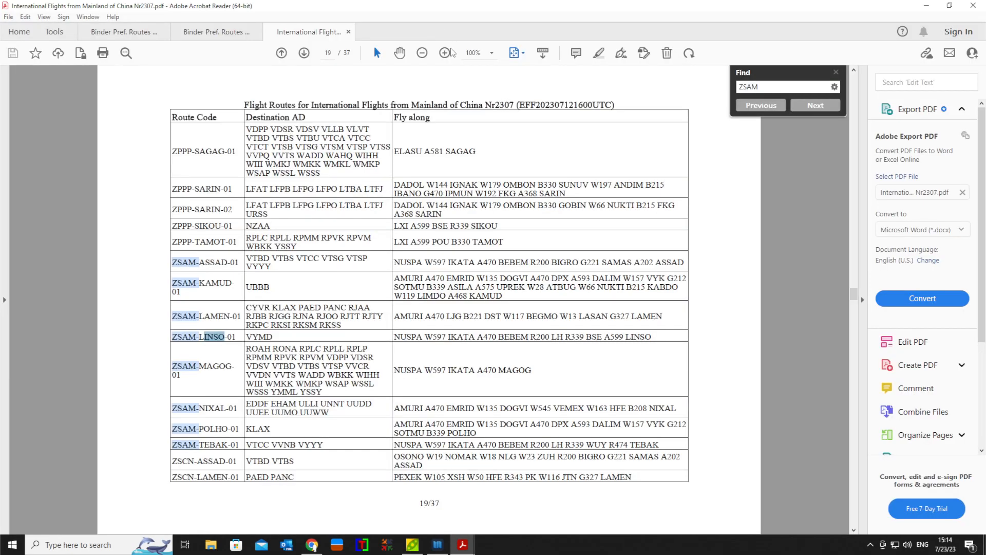
pyautogui.moveTo(506, 6); pyautogui.dragTo(257, 136)
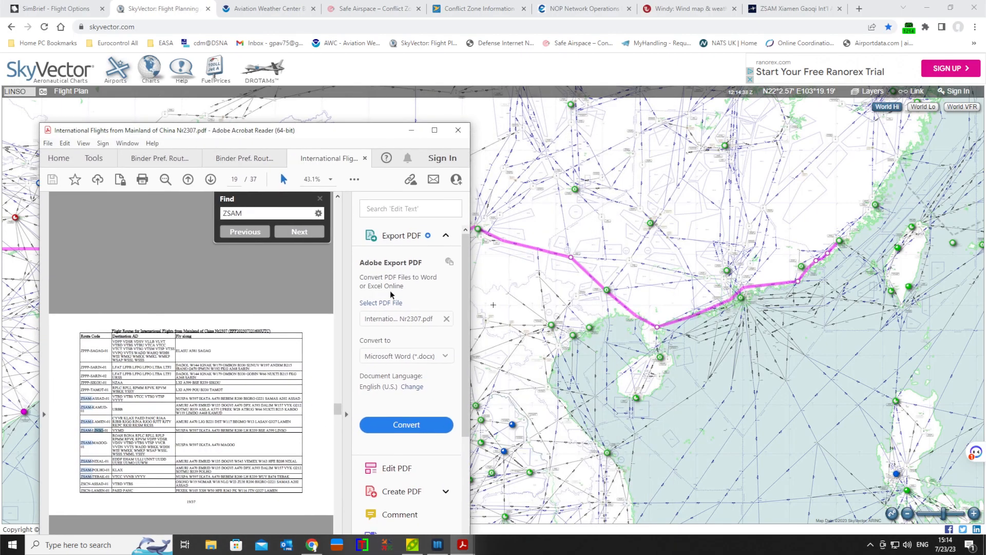
pyautogui.moveTo(518, 303); pyautogui.dragTo(578, 303)
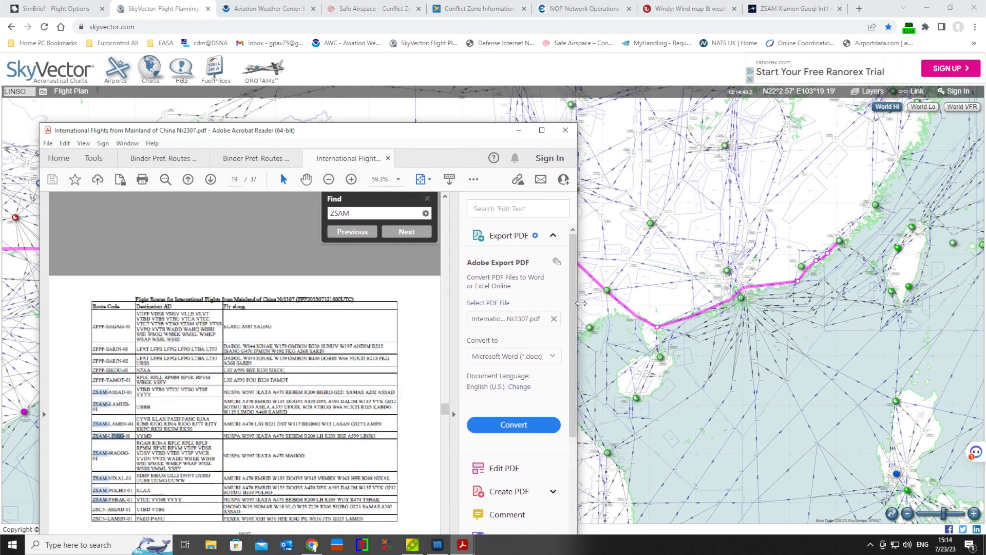
# - Widen and reposition the PDF window and collapse its tools pane to make the route table readable
pyautogui.scroll(-2, 235, 365)
pyautogui.scroll(2, 235, 364)
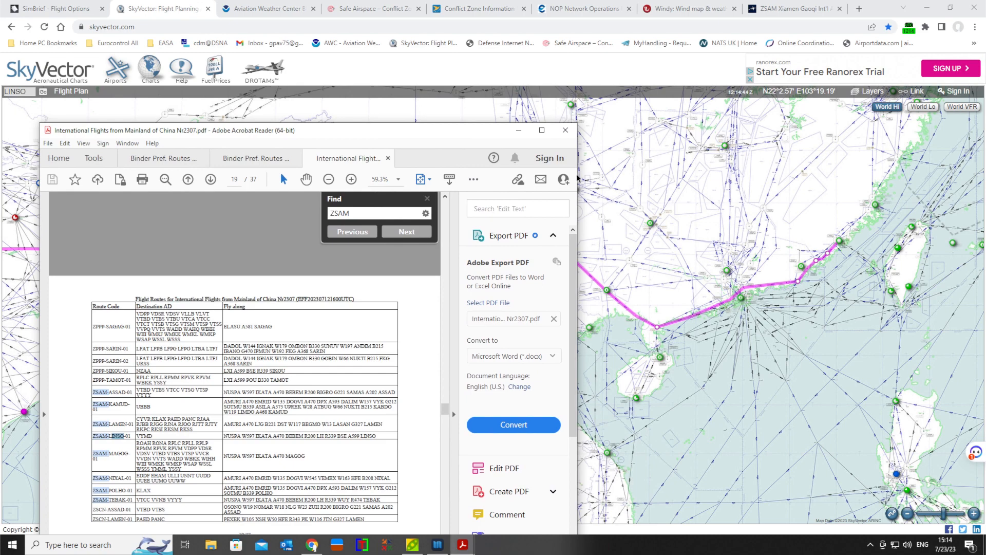
pyautogui.moveTo(581, 177); pyautogui.dragTo(722, 176)
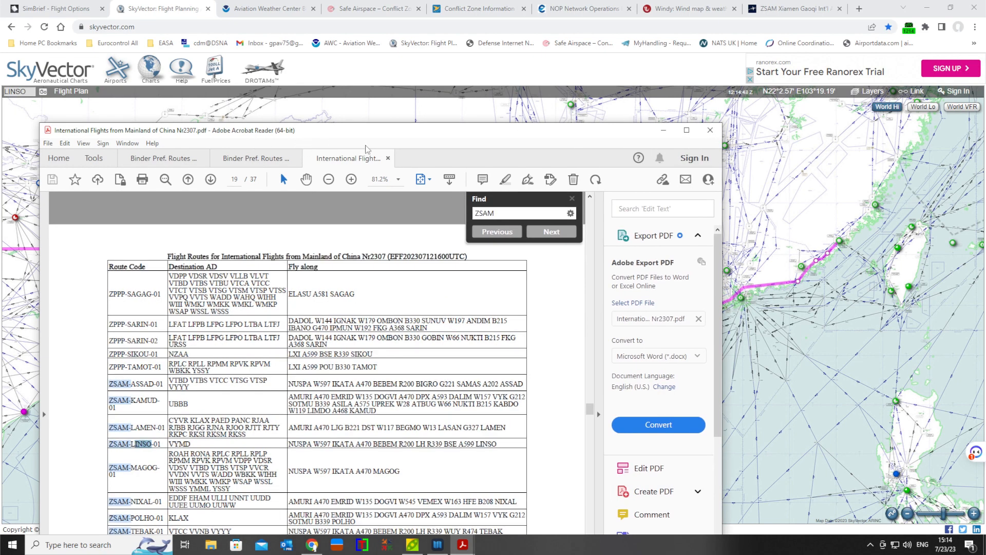
pyautogui.moveTo(366, 137); pyautogui.dragTo(363, 78)
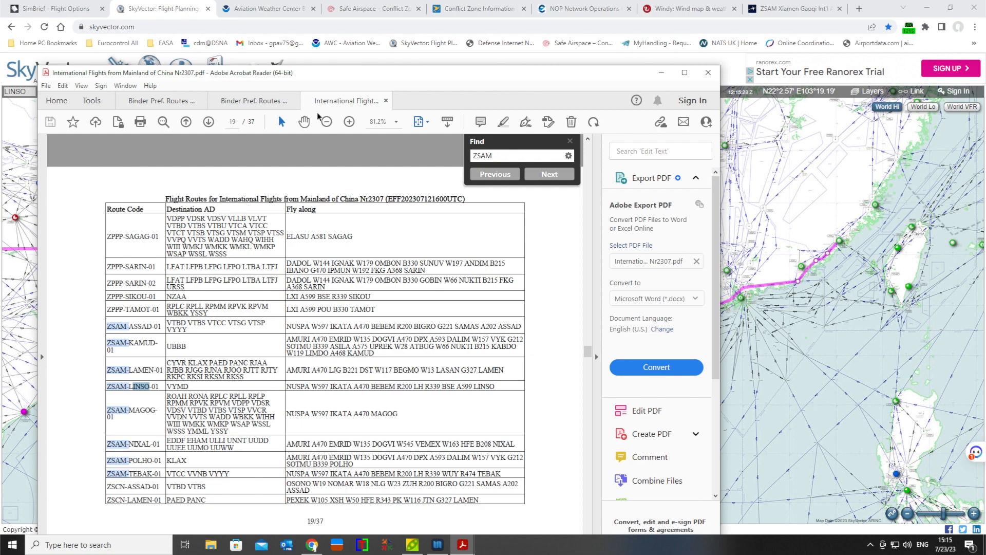
pyautogui.click(596, 357)
pyautogui.moveTo(478, 81); pyautogui.dragTo(453, 30)
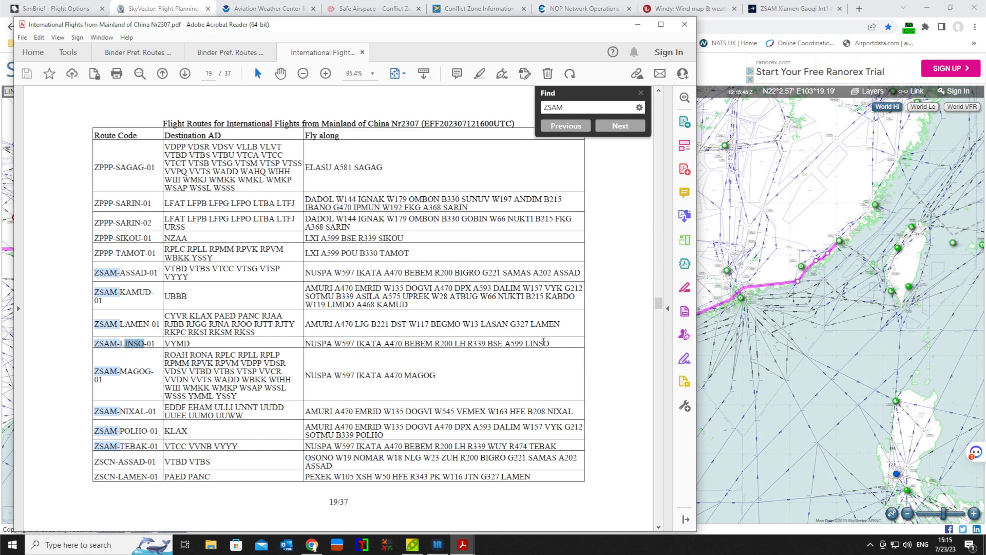
# - Copy the ZSAM-LINSO-01 routing "NUSPA W597 IKATA A470 BEBEM R200 LH R339 BSE A599 LINSO" from the PDF
pyautogui.moveTo(307, 342); pyautogui.dragTo(550, 343)
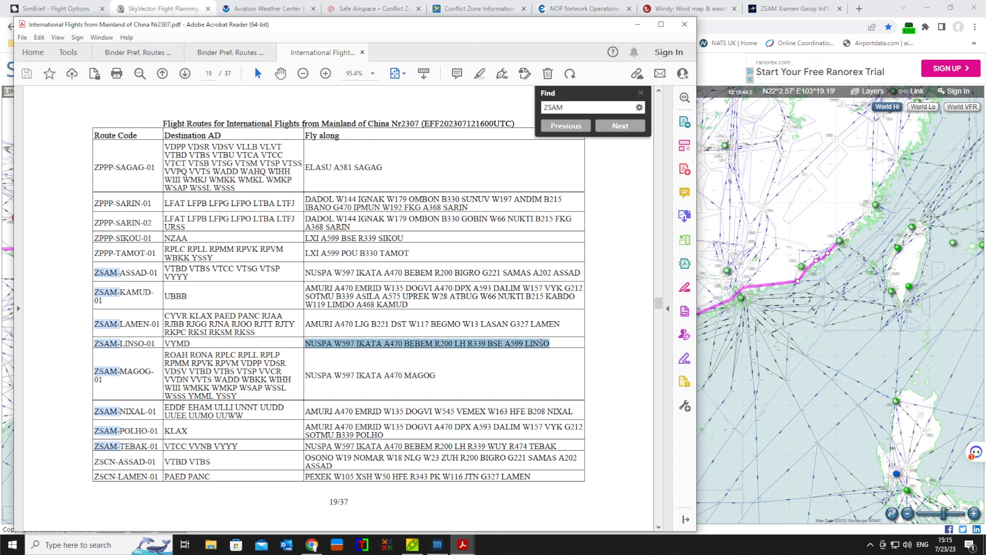
pyautogui.rightClick(517, 349)
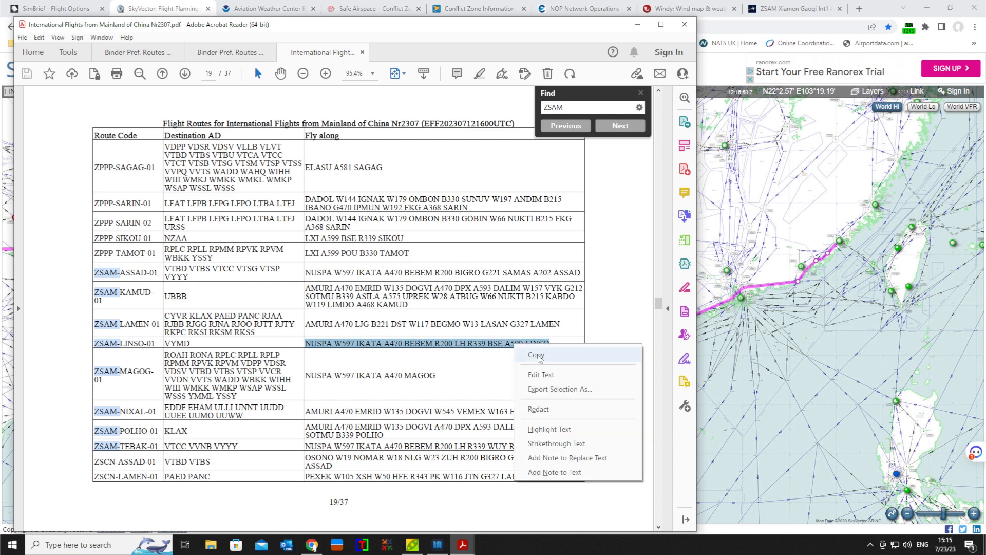
pyautogui.click(537, 356)
# - Open Notepad and paste the copied LINSO routing into a blank document
pyautogui.click(97, 546)
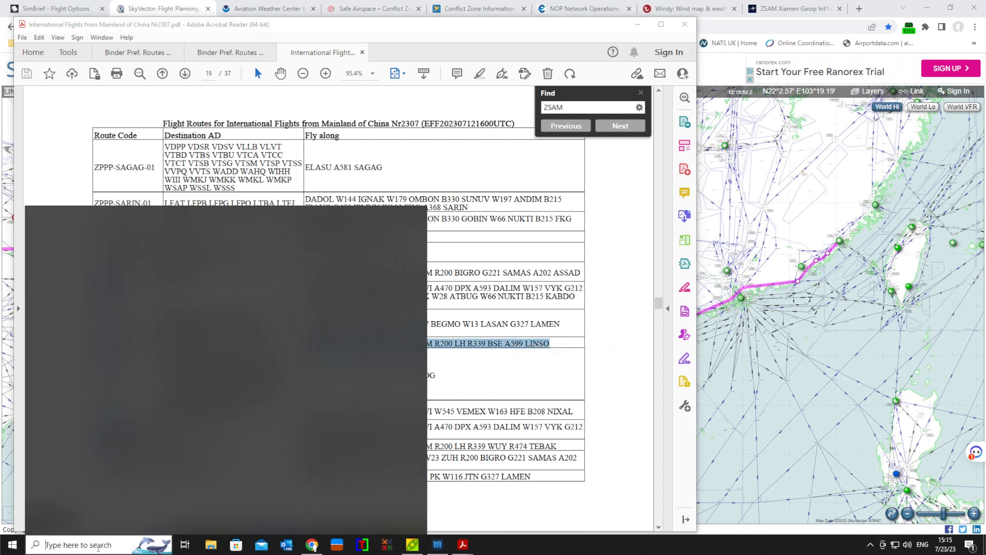
pyautogui.write('NO')
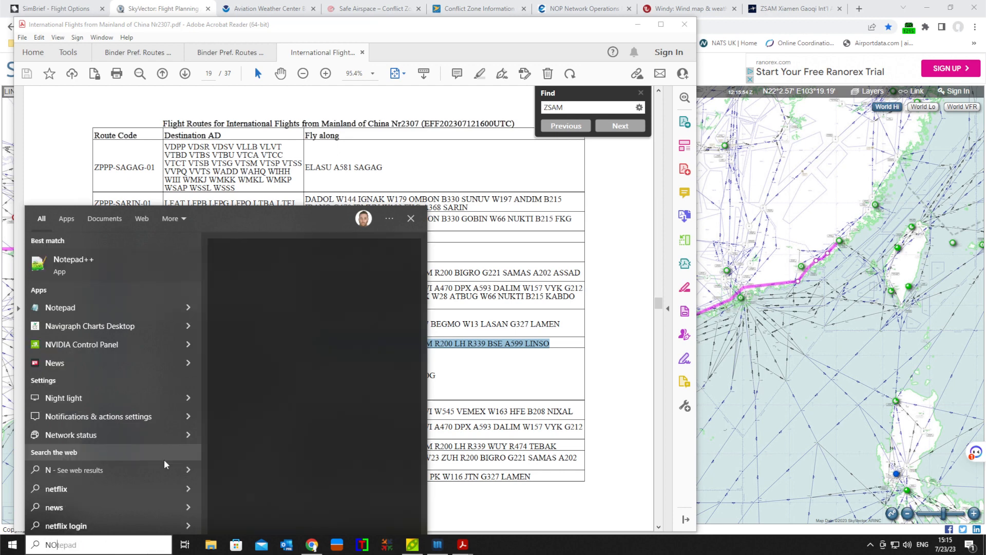
pyautogui.write('TE')
pyautogui.click(109, 267)
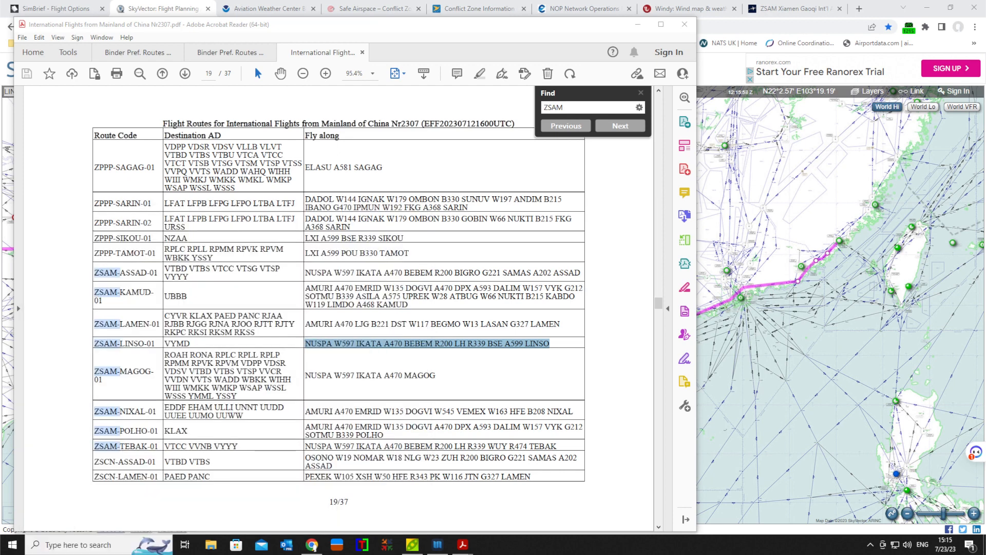
pyautogui.hotkey('ctrl', 'v')
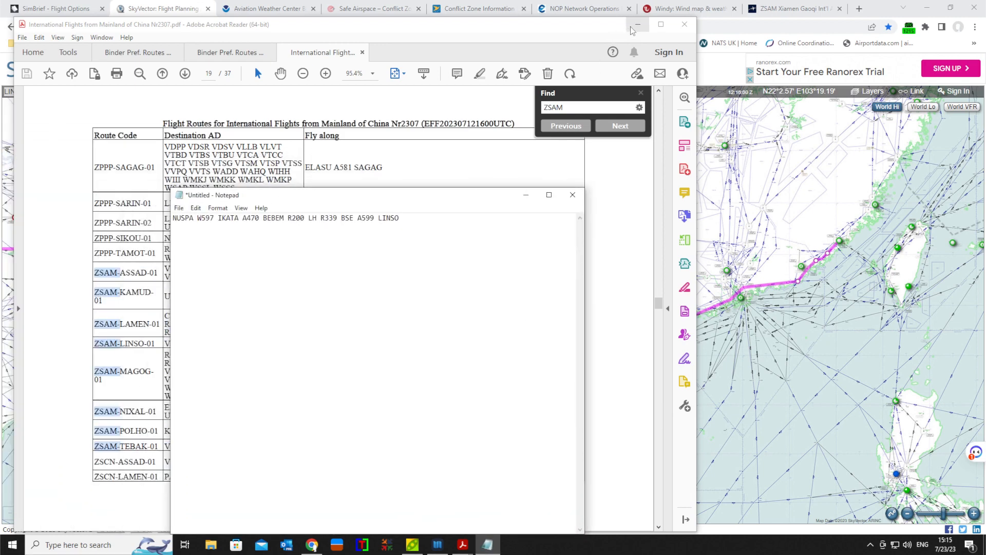
# - Clear the PDF off the chart, shift the Notepad window aside, and examine SkyVector's route from Xiamen through NUSPA and IKATA to BEBEM
pyautogui.click(638, 24)
pyautogui.moveTo(425, 200); pyautogui.dragTo(690, 389)
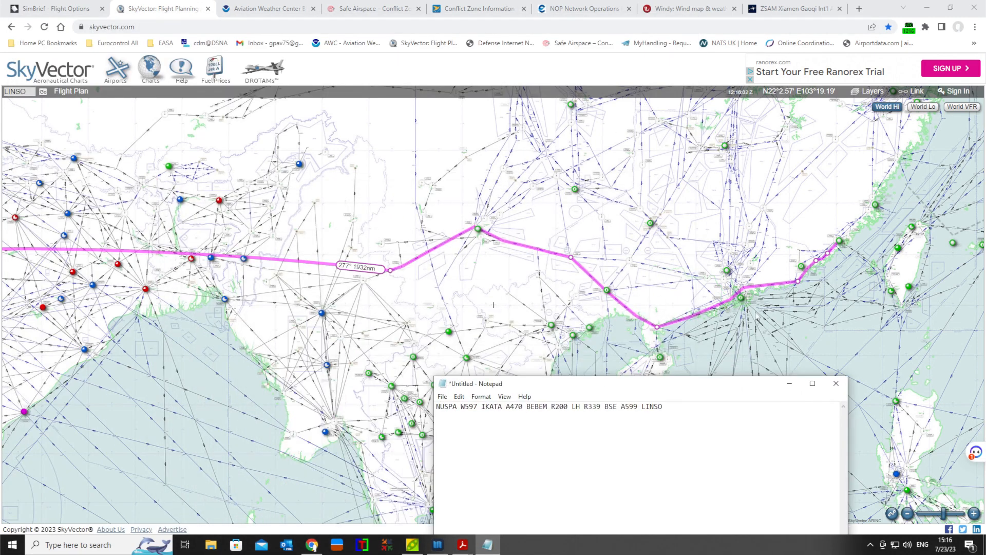
pyautogui.scroll(1, 779, 286)
pyautogui.moveTo(668, 275); pyautogui.dragTo(275, 266)
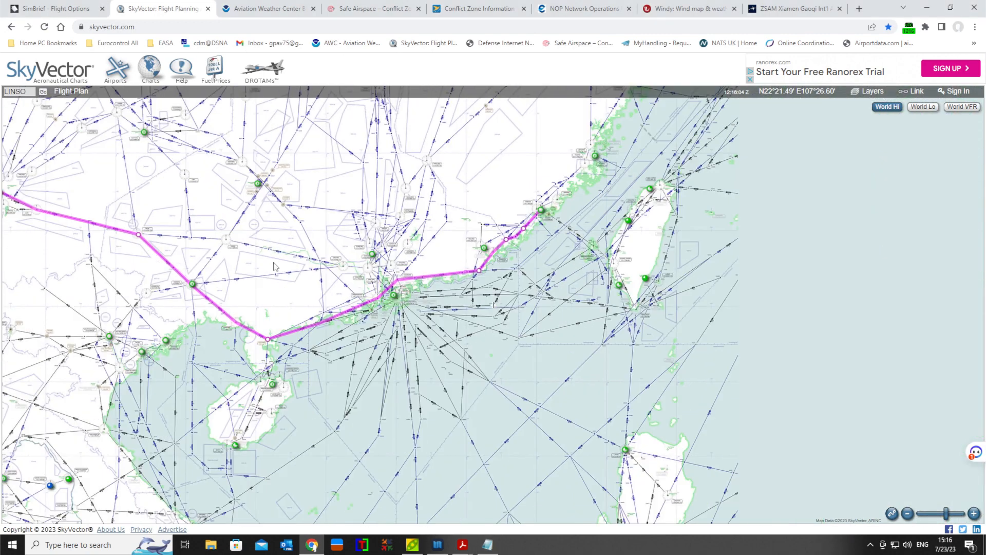
pyautogui.scroll(1, 280, 265)
pyautogui.scroll(1, 391, 266)
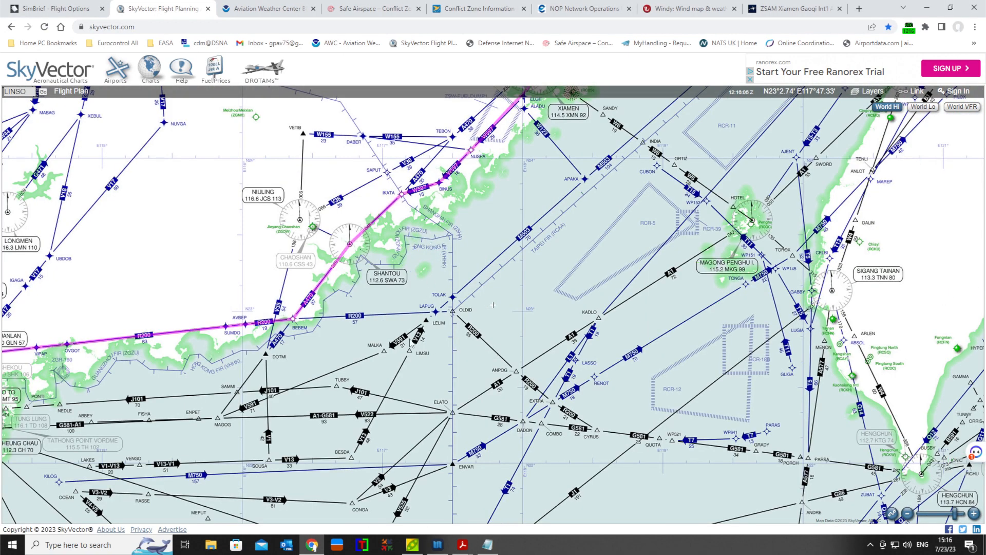
# - Bring the Notepad routing over the SkyVector chart and compare it with the plotted route west of BEBEM along R200
pyautogui.click(487, 544)
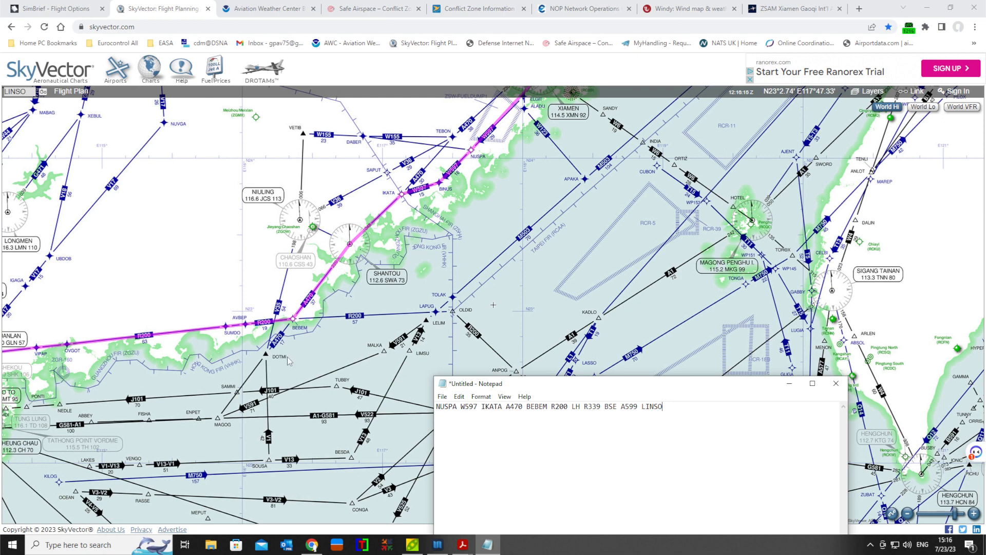
pyautogui.moveTo(583, 383); pyautogui.dragTo(586, 341)
pyautogui.click(190, 341)
pyautogui.scroll(-3, 488, 286)
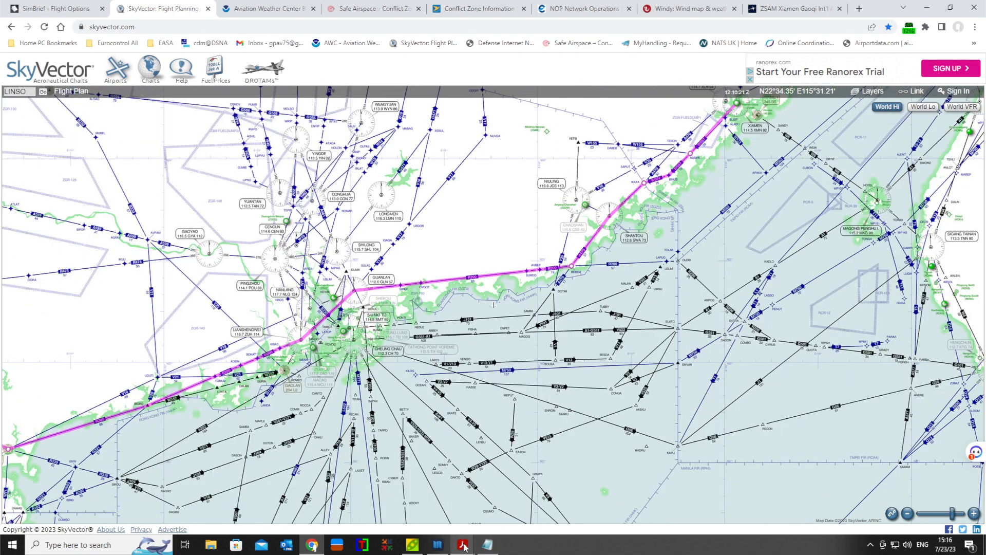
# - Compare the Notepad routing with SkyVector's plotted route along R200 to LH at Huguang
pyautogui.click(487, 545)
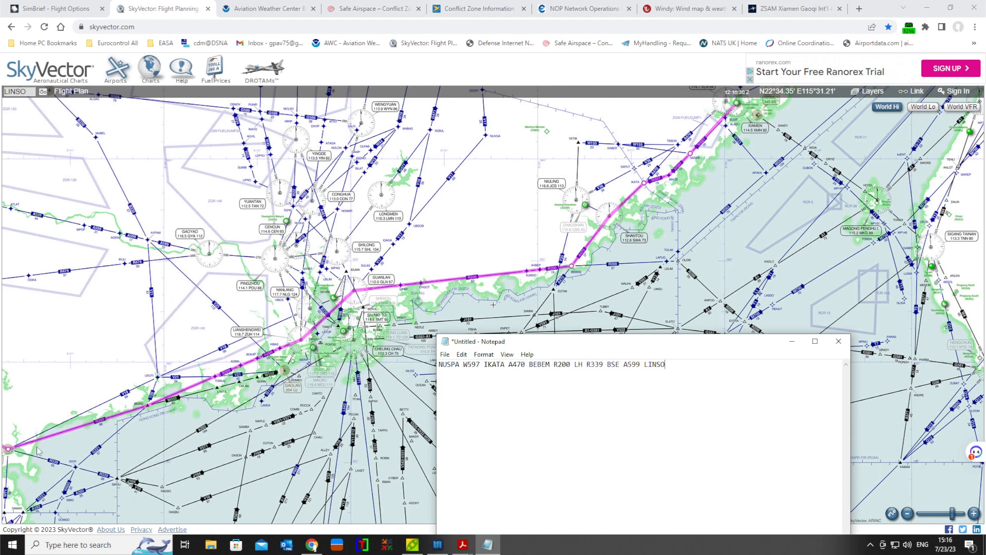
pyautogui.moveTo(166, 465); pyautogui.dragTo(325, 412)
pyautogui.scroll(1, 327, 414)
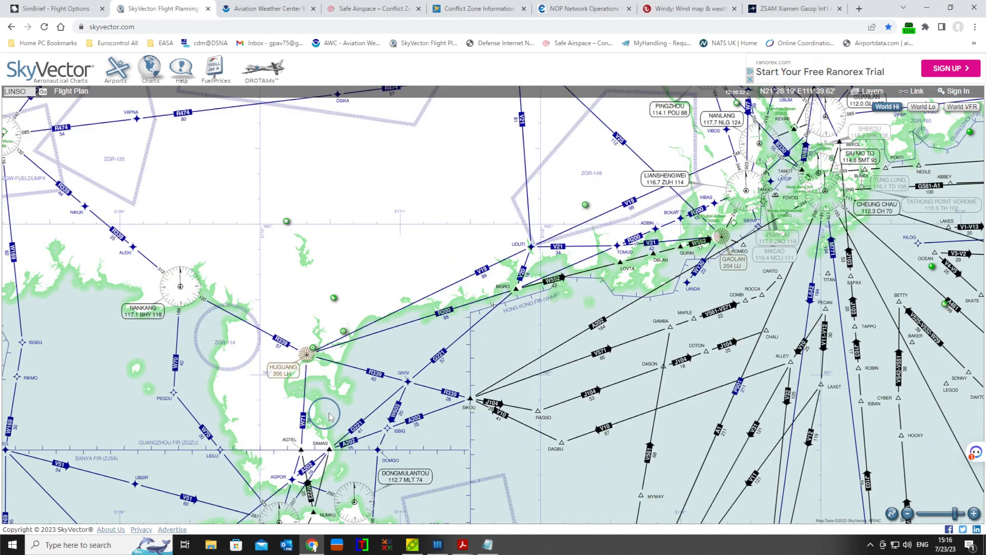
pyautogui.click(479, 546)
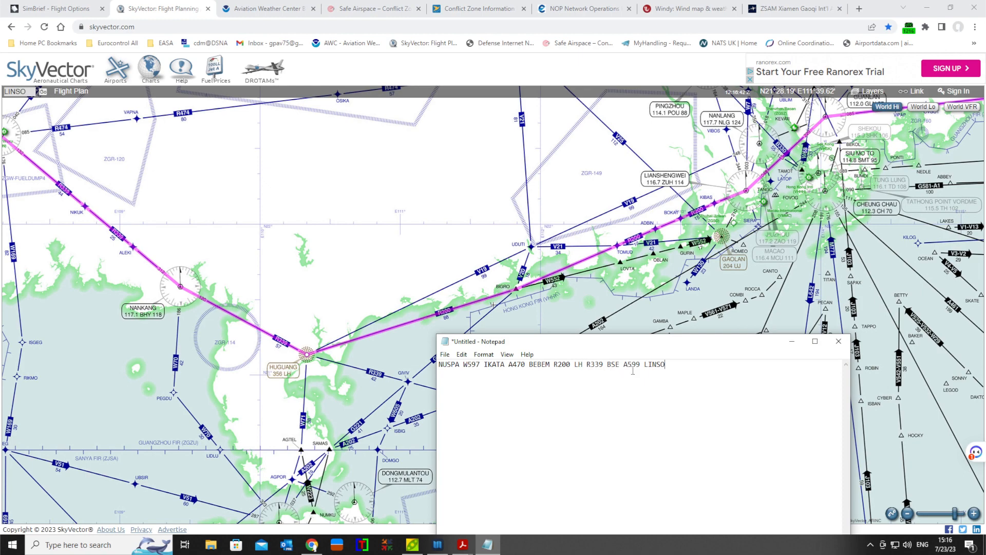
# - Trace R339 on the SkyVector chart from LH through Nanning to BSE and compare it with the Notepad routing
pyautogui.scroll(-1, 183, 243)
pyautogui.moveTo(94, 249); pyautogui.dragTo(230, 291)
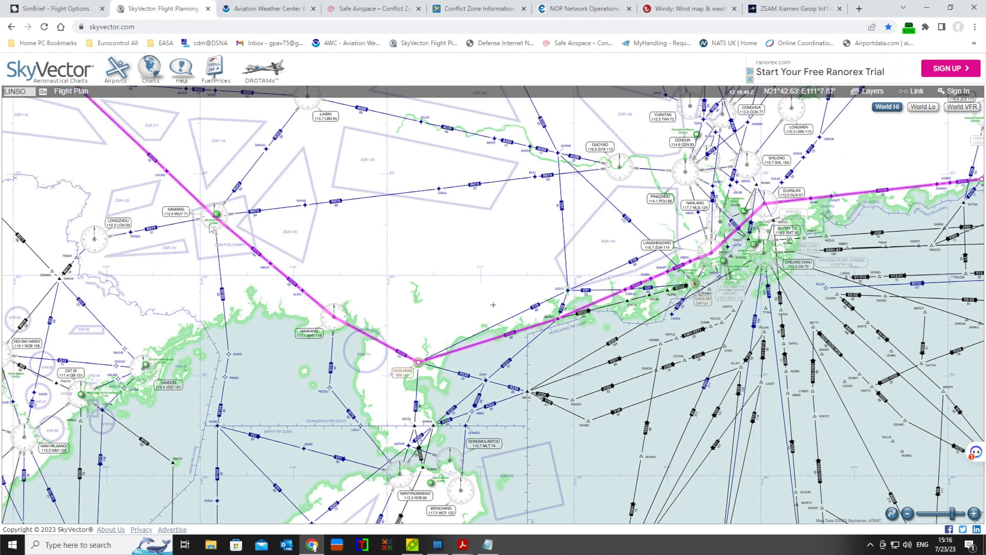
pyautogui.moveTo(187, 229); pyautogui.dragTo(231, 282)
pyautogui.scroll(-1, 231, 282)
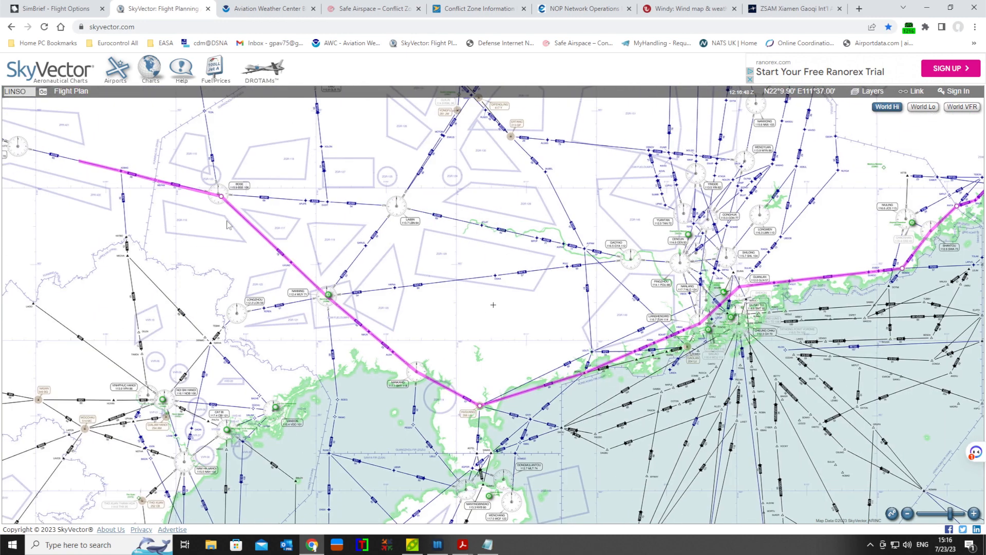
pyautogui.scroll(1, 235, 219)
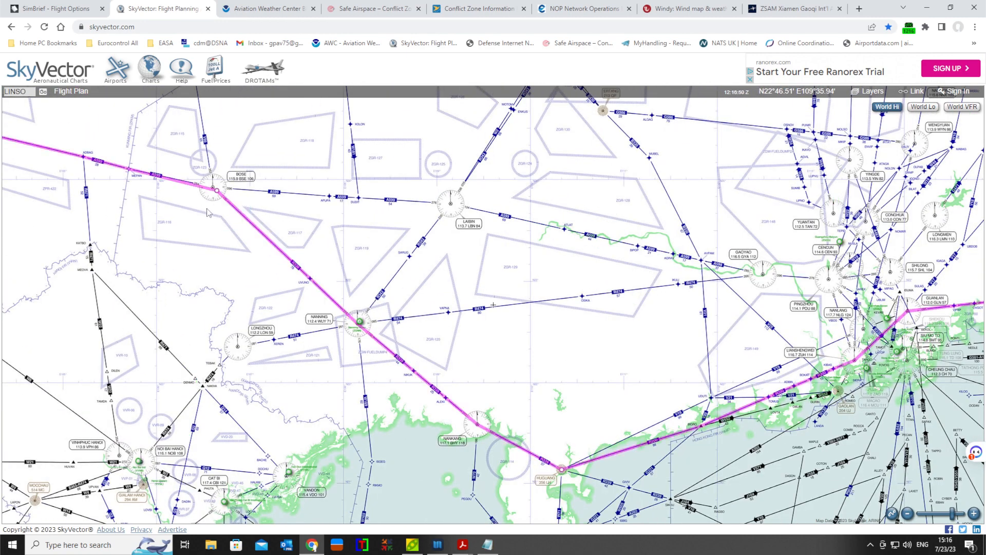
pyautogui.moveTo(210, 213); pyautogui.dragTo(257, 226)
pyautogui.click(487, 545)
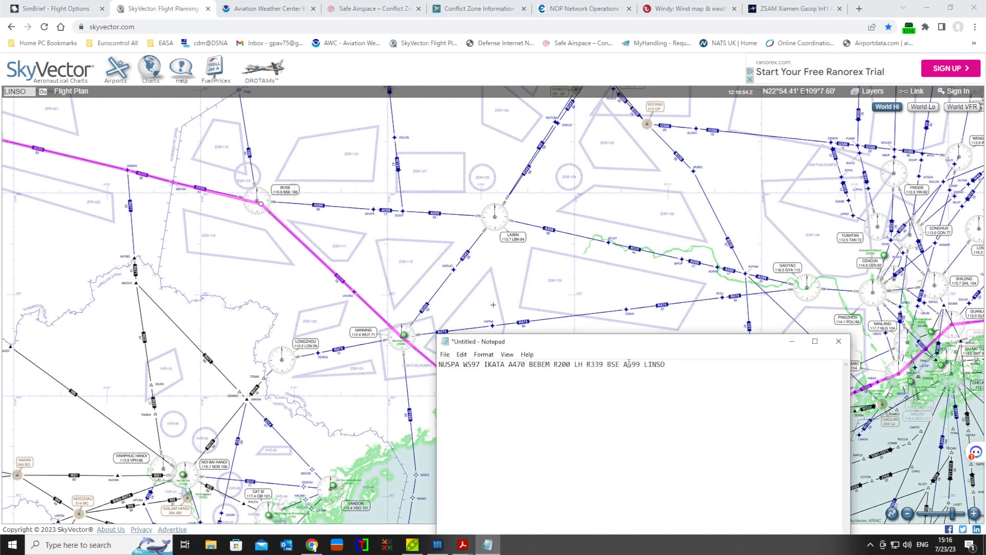
# - Trace airway A599 on the chart from BSE west through Luxi and Gengma to LINSO at the Chinese border
pyautogui.moveTo(203, 236); pyautogui.dragTo(572, 320)
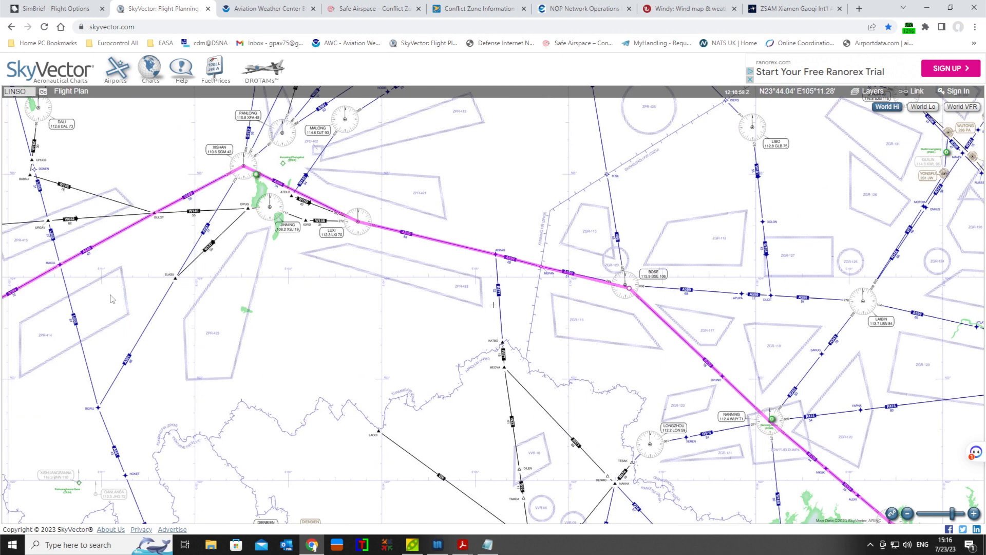
pyautogui.moveTo(113, 300); pyautogui.dragTo(211, 304)
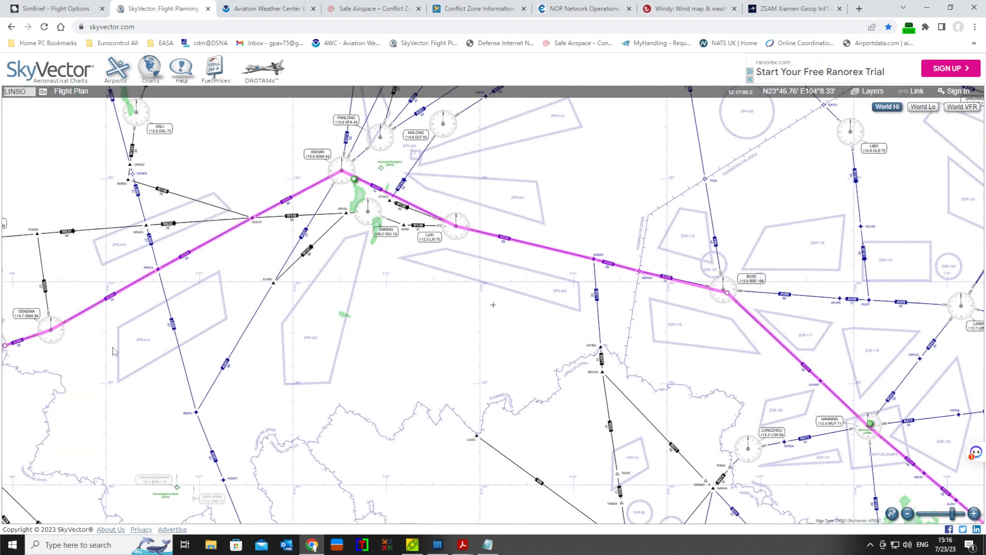
pyautogui.moveTo(114, 345); pyautogui.dragTo(285, 342)
pyautogui.scroll(1, 184, 345)
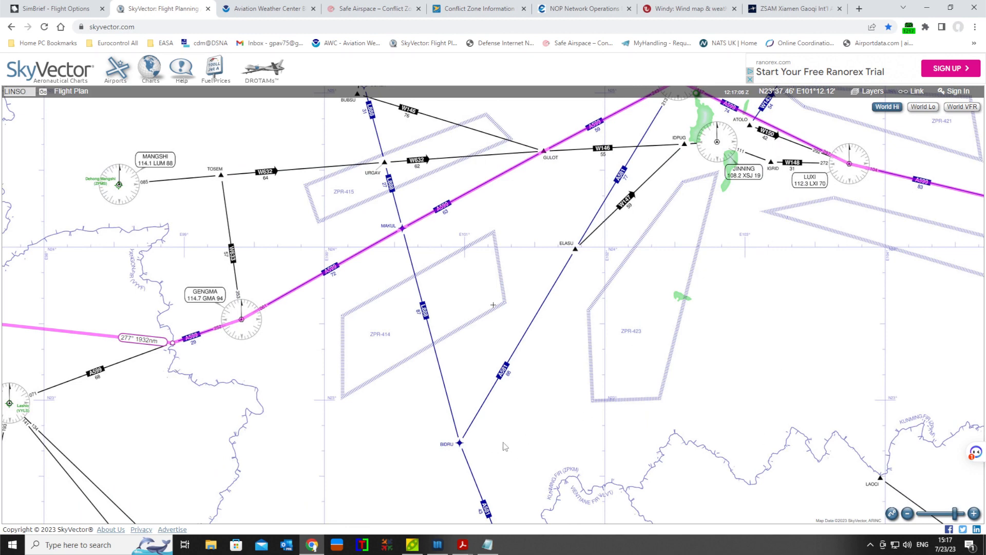
# - View the World VFR terrain chart around LINSO, return to World Hi, and compare the border exit with the Notepad routing
pyautogui.click(960, 107)
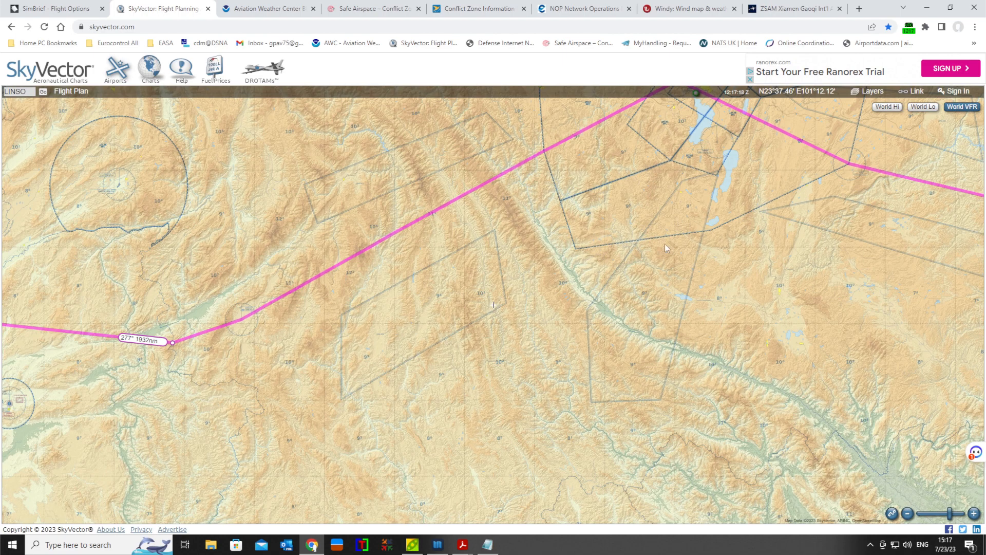
pyautogui.click(887, 109)
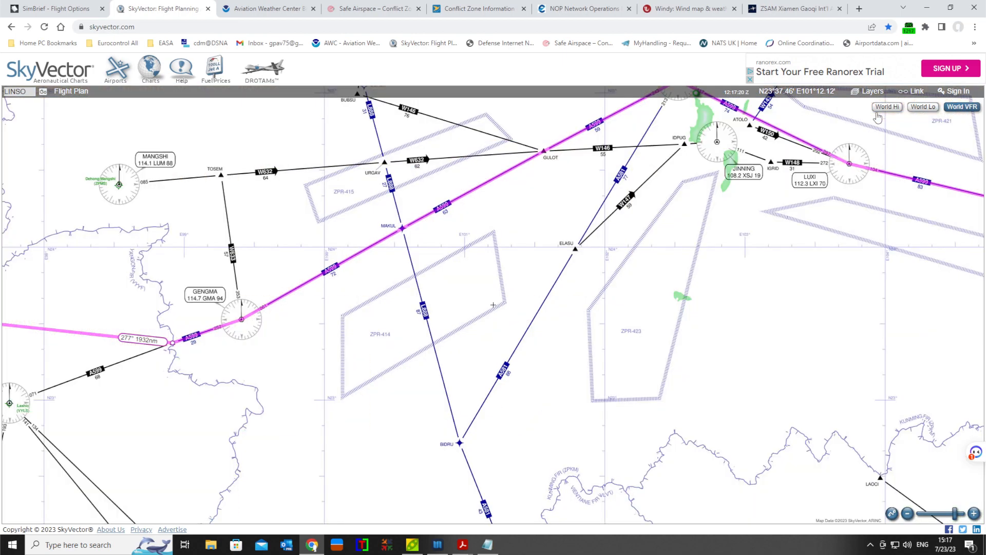
pyautogui.click(488, 544)
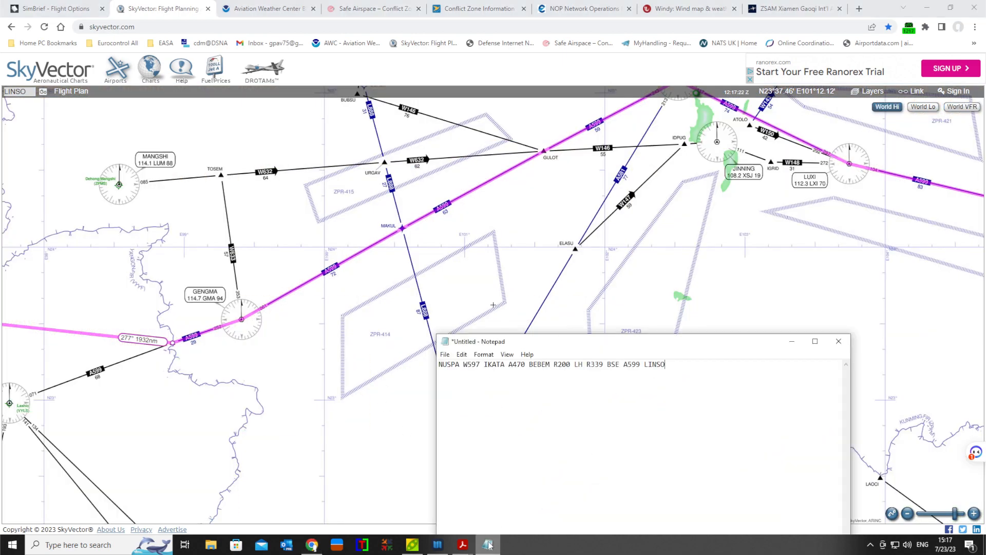
pyautogui.scroll(-1, 637, 215)
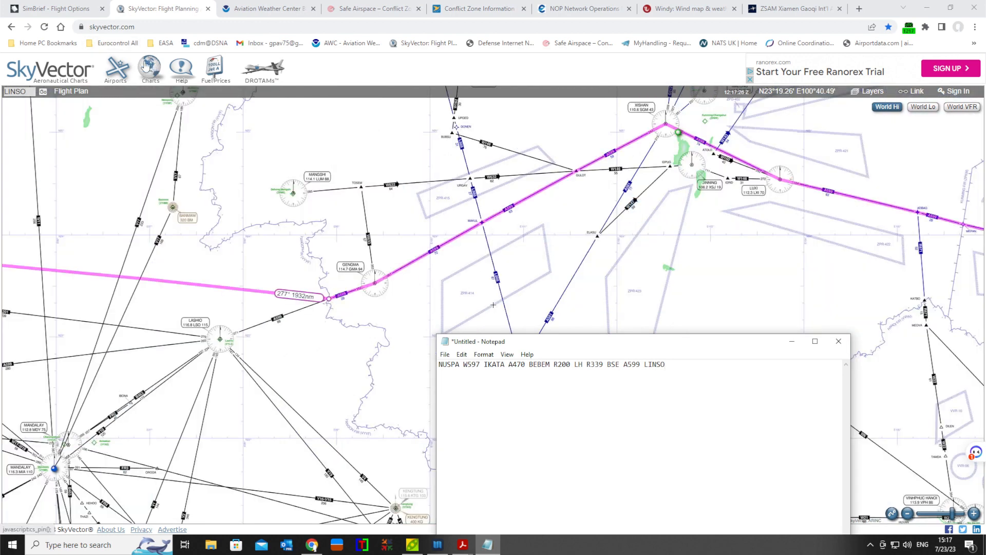
# - Switch to SimBrief and examine its planned route from LINSO across Myanmar and Bangladesh via CTG toward Kolkata
pyautogui.click(49, 10)
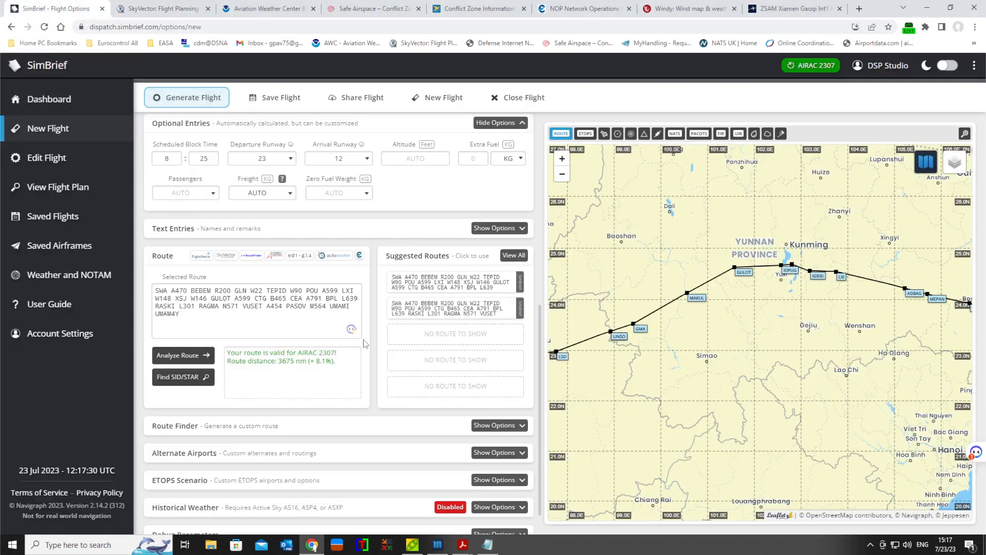
pyautogui.click(352, 337)
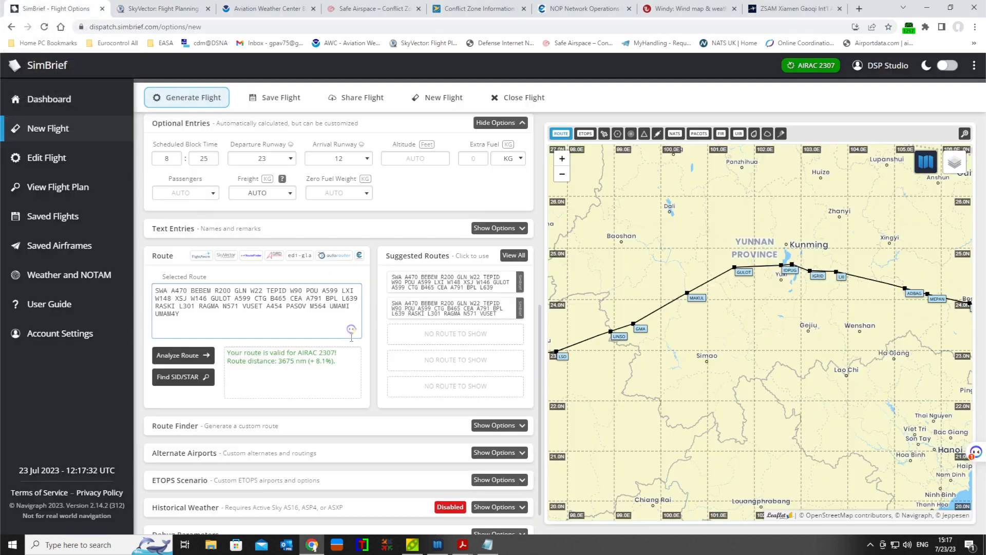
pyautogui.scroll(-1, 572, 383)
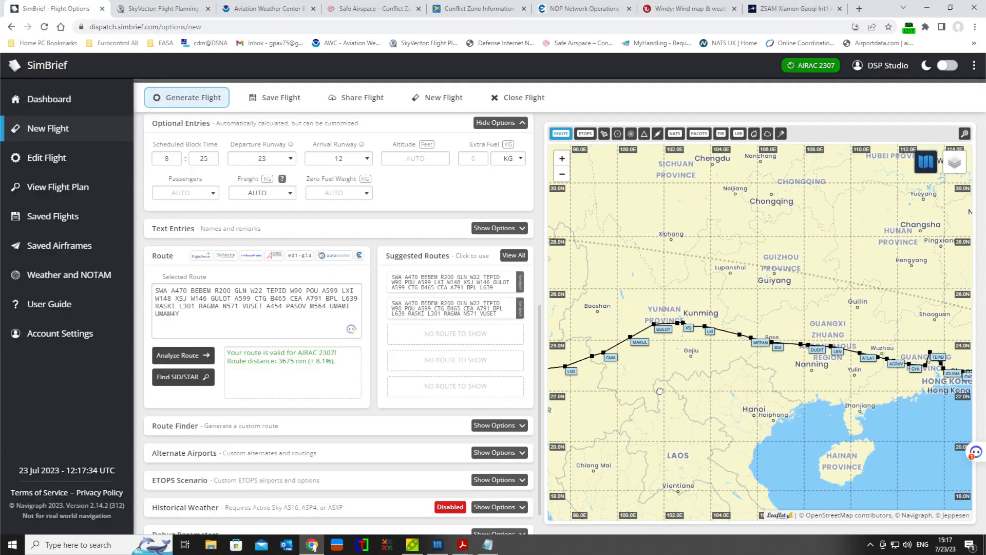
pyautogui.moveTo(660, 391); pyautogui.dragTo(873, 389)
pyautogui.moveTo(639, 405); pyautogui.dragTo(732, 400)
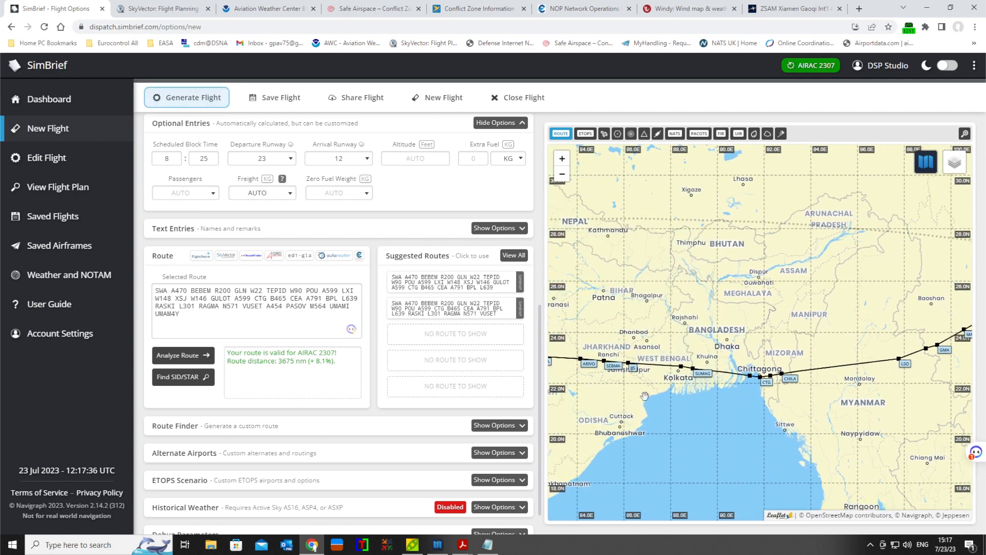
pyautogui.moveTo(645, 395); pyautogui.dragTo(750, 393)
pyautogui.moveTo(638, 391)
pyautogui.mouseDown()
pyautogui.moveTo(743, 391)
pyautogui.moveTo(642, 387)
pyautogui.mouseUp()
pyautogui.moveTo(756, 391); pyautogui.dragTo(657, 384)
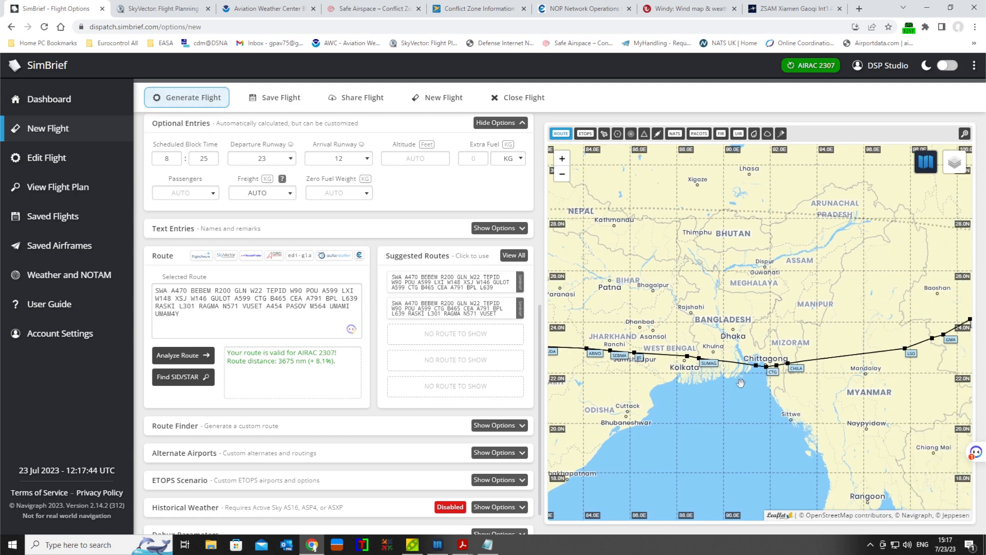
pyautogui.scroll(1, 741, 366)
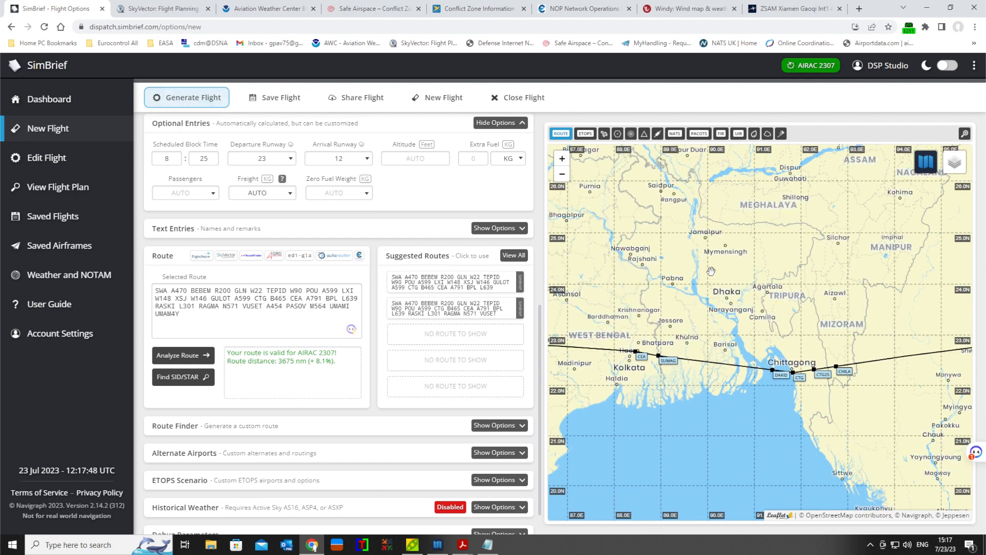
pyautogui.scroll(-1, 685, 266)
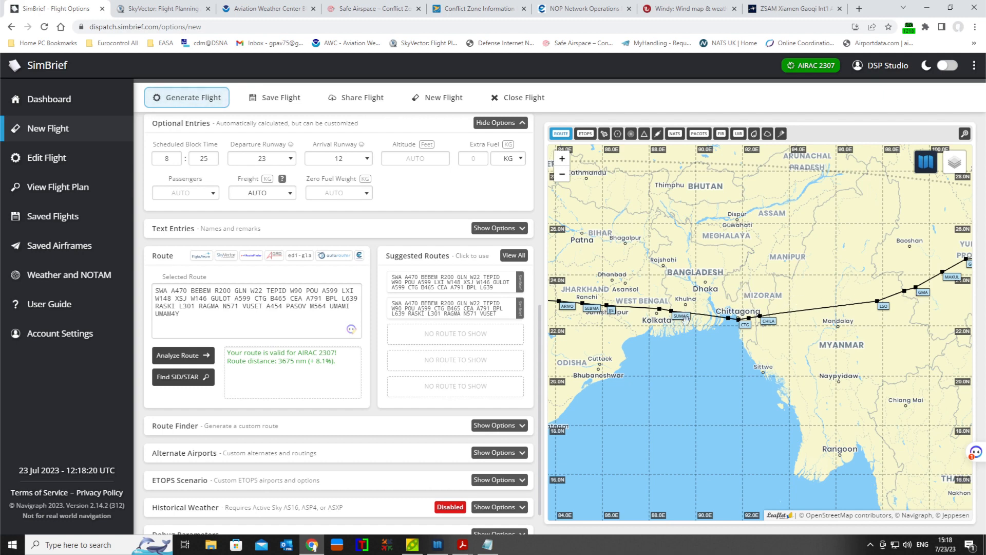
# - Follow SimBrief's route west across India via BPL and over the Arabian Sea to OMDW in Dubai
pyautogui.moveTo(660, 334); pyautogui.dragTo(832, 348)
pyautogui.moveTo(657, 347); pyautogui.dragTo(754, 348)
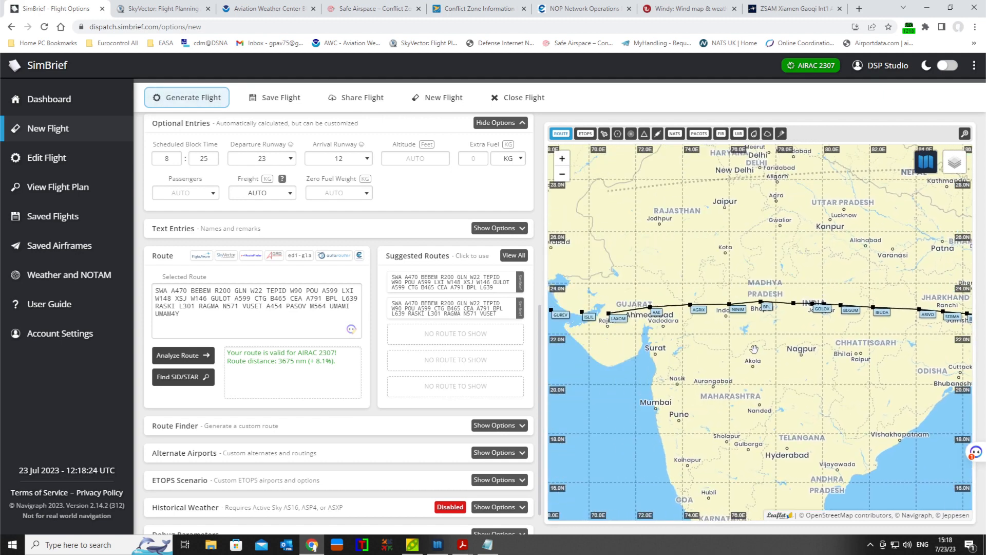
pyautogui.scroll(-1, 755, 348)
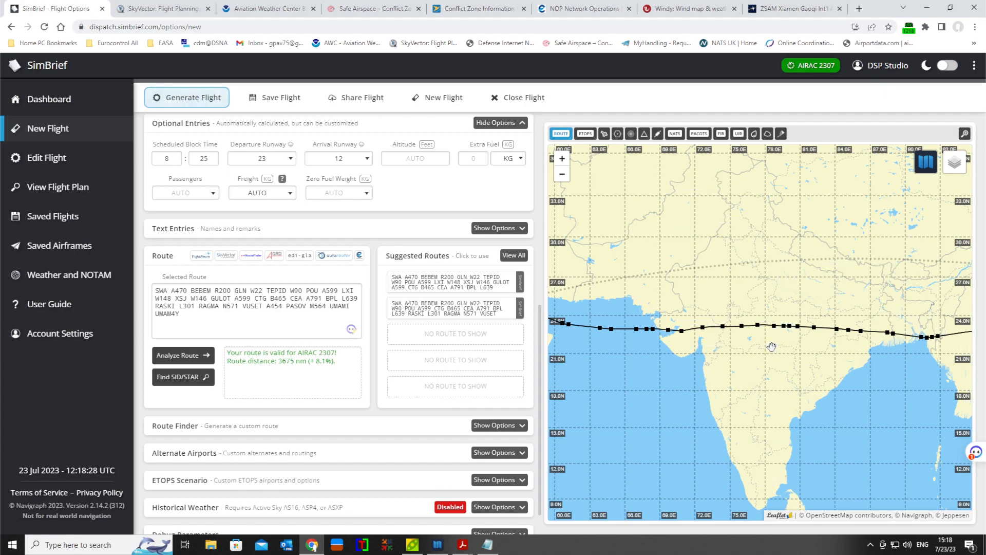
pyautogui.scroll(1, 773, 347)
pyautogui.scroll(2, 812, 338)
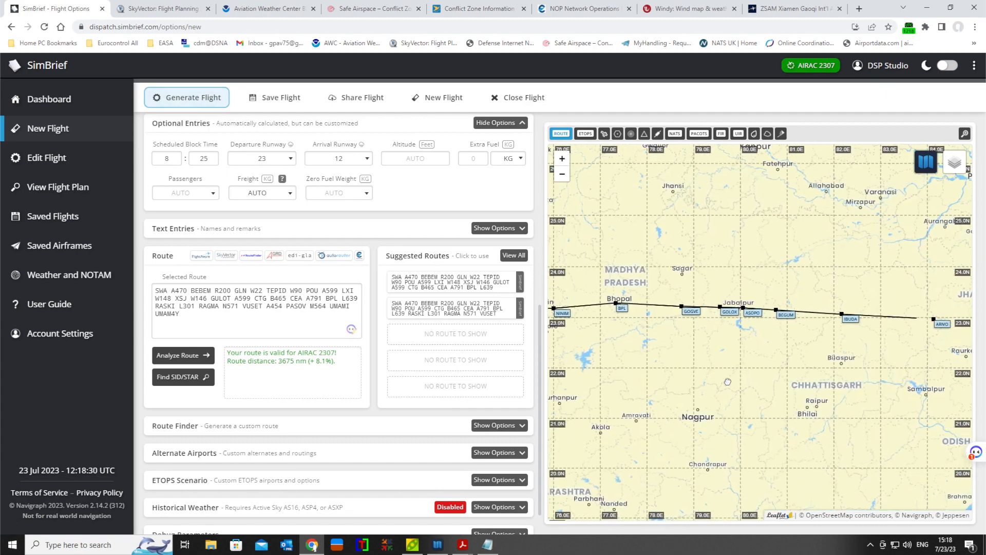
pyautogui.moveTo(666, 344); pyautogui.dragTo(797, 346)
pyautogui.scroll(-1, 724, 350)
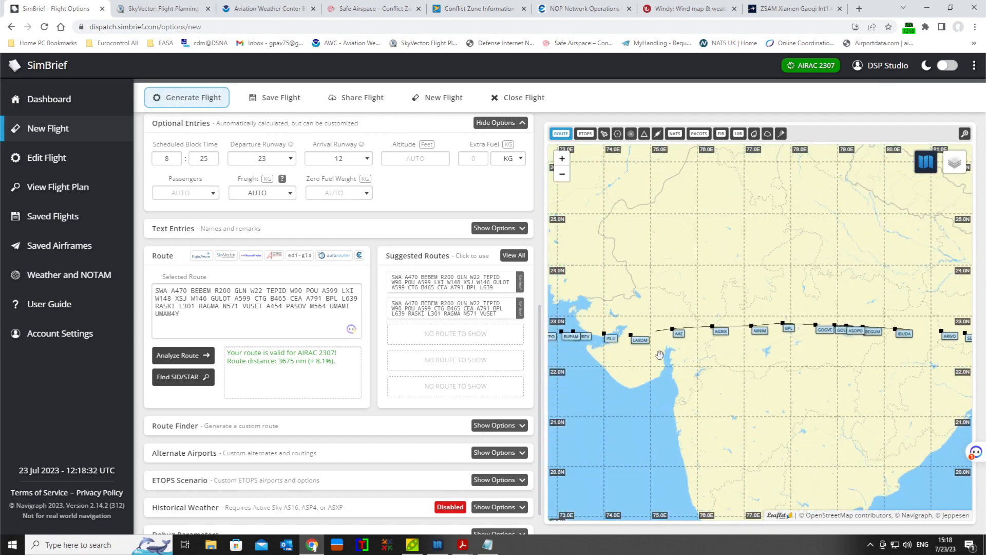
pyautogui.moveTo(712, 351); pyautogui.dragTo(864, 359)
pyautogui.moveTo(599, 351); pyautogui.dragTo(817, 359)
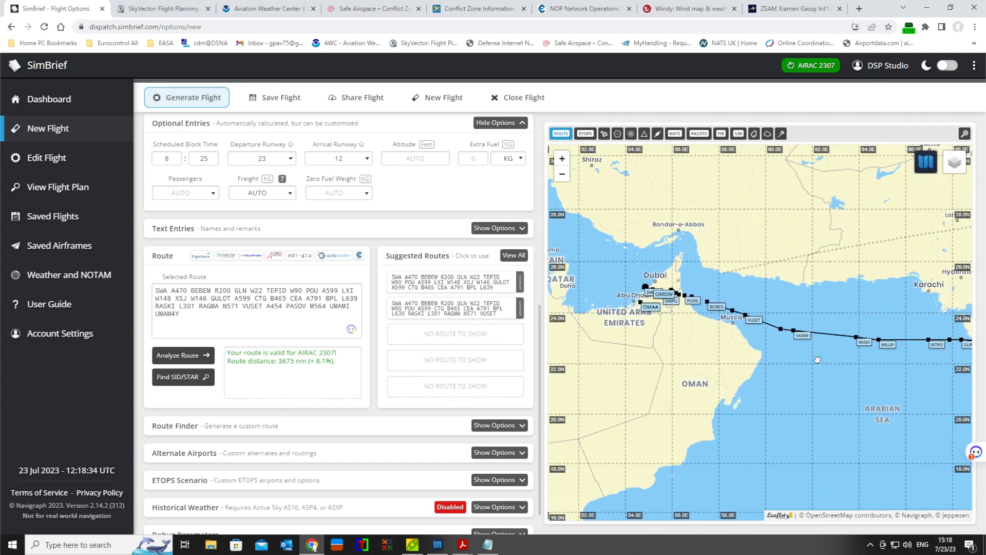
# - Examine the route's Arabian Sea section around RAGMA, RASKI and MILUP on the SimBrief map
pyautogui.scroll(1, 867, 355)
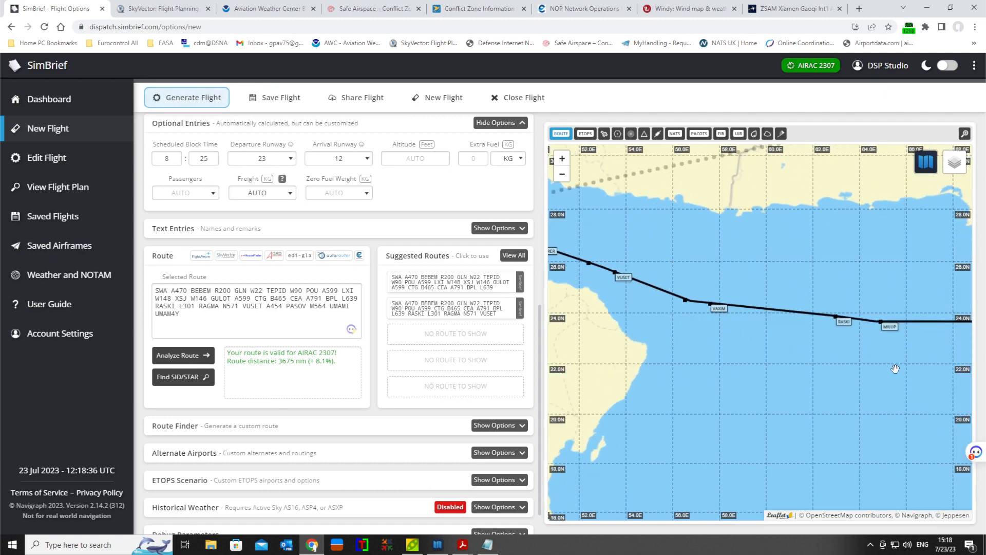
pyautogui.moveTo(892, 367); pyautogui.dragTo(806, 350)
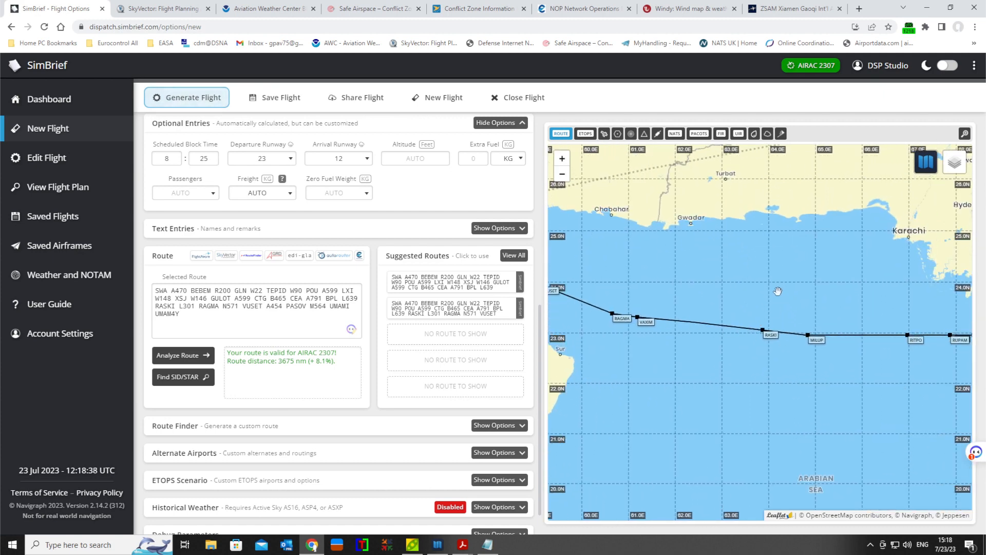
pyautogui.scroll(2, 772, 338)
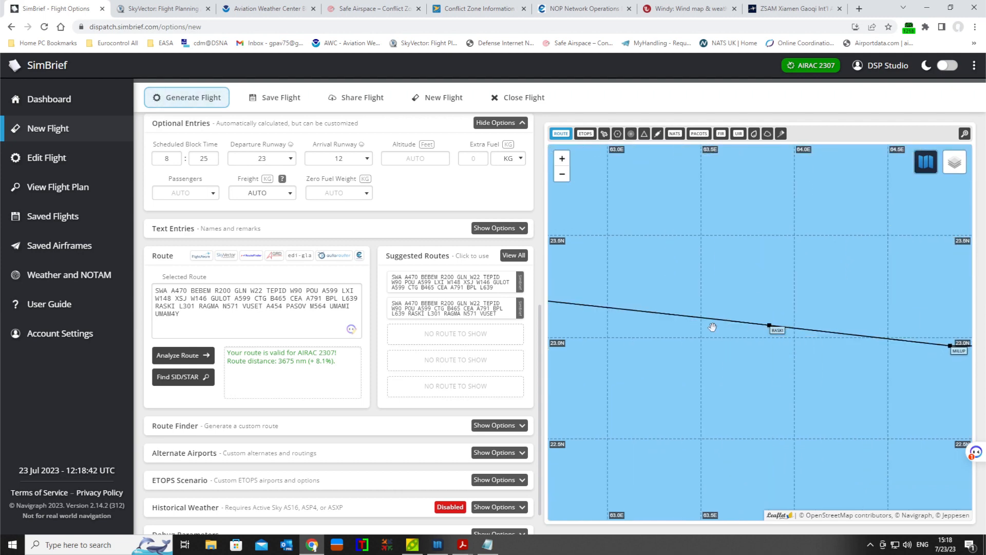
pyautogui.scroll(-1, 749, 343)
pyautogui.scroll(-1, 797, 369)
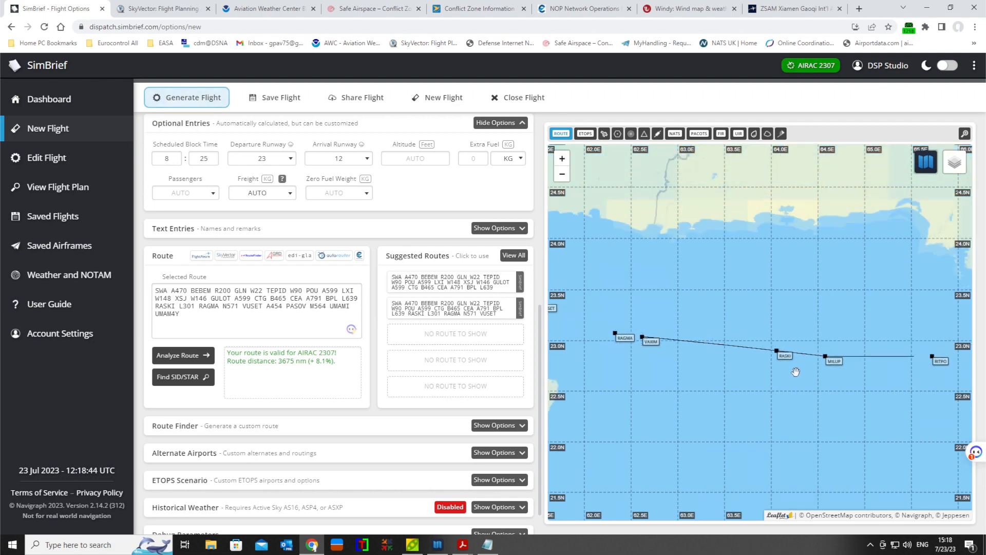
# - Trace SimBrief's route back east from the Arabian Sea across India and southern China to ZSAM
pyautogui.moveTo(843, 419); pyautogui.dragTo(726, 384)
pyautogui.scroll(-1, 748, 383)
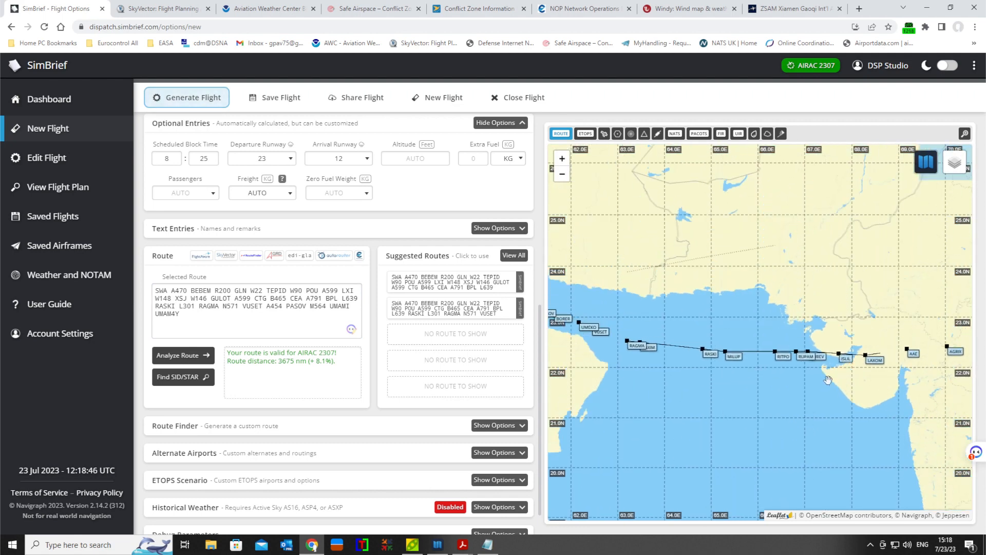
pyautogui.moveTo(872, 386); pyautogui.dragTo(680, 378)
pyautogui.moveTo(822, 382); pyautogui.dragTo(723, 363)
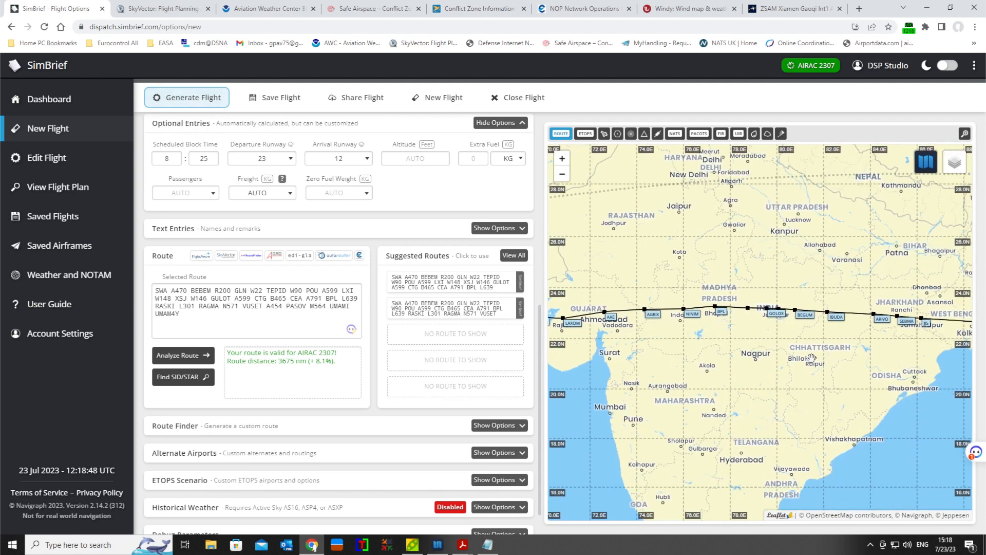
pyautogui.moveTo(817, 358); pyautogui.dragTo(658, 357)
pyautogui.moveTo(912, 369); pyautogui.dragTo(770, 362)
pyautogui.moveTo(945, 360); pyautogui.dragTo(644, 354)
pyautogui.moveTo(781, 360); pyautogui.dragTo(709, 344)
pyautogui.moveTo(777, 341)
pyautogui.mouseDown()
pyautogui.moveTo(688, 343)
pyautogui.moveTo(768, 326)
pyautogui.mouseUp()
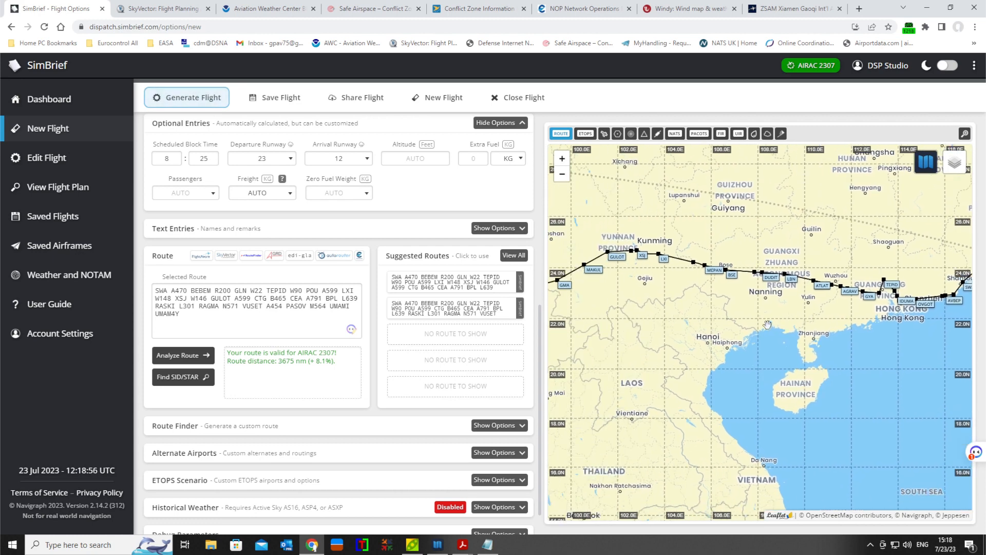
pyautogui.moveTo(855, 319); pyautogui.dragTo(717, 323)
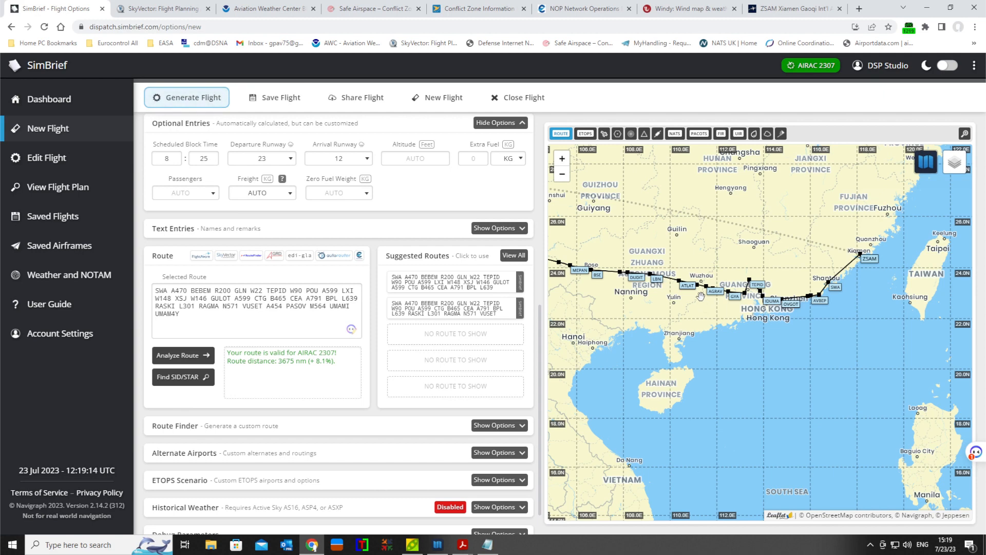
# - Locate LINSO on the planned route at the China–Myanmar border on the SimBrief map
pyautogui.click(313, 312)
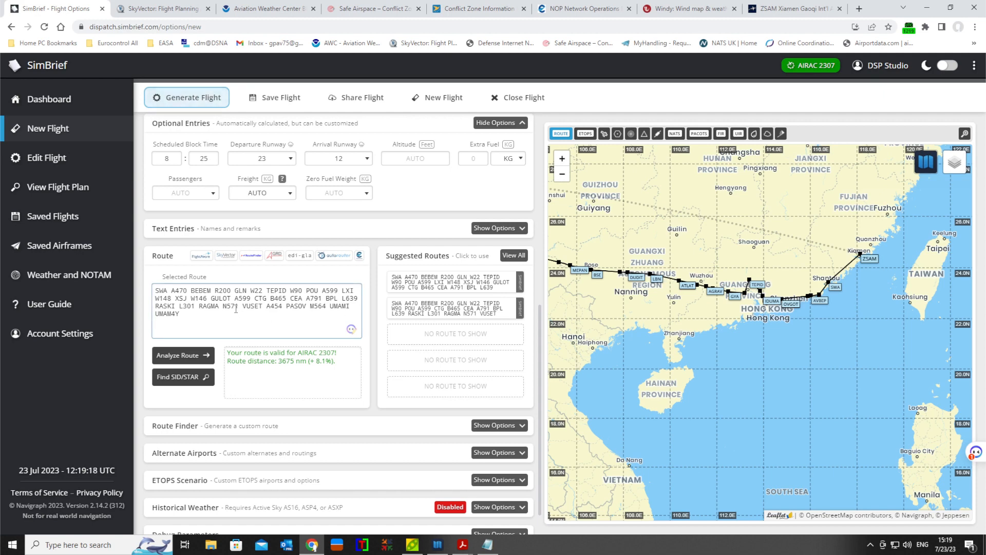
pyautogui.moveTo(568, 296); pyautogui.dragTo(767, 337)
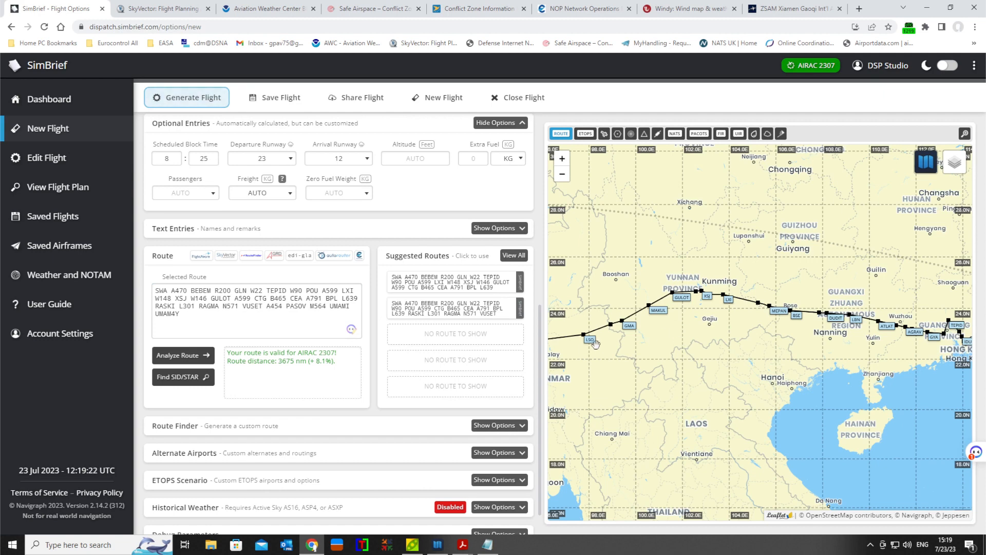
pyautogui.scroll(1, 612, 334)
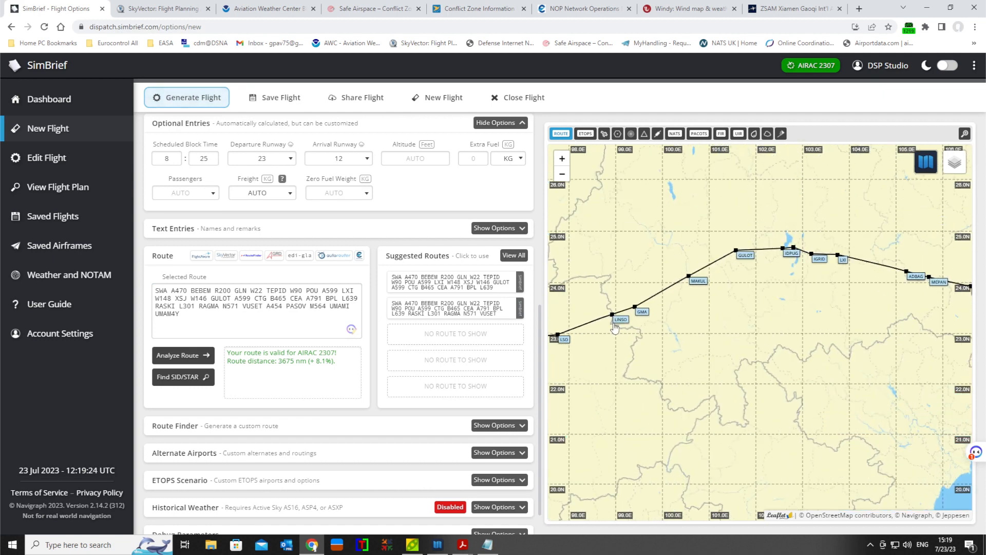
pyautogui.scroll(1, 615, 328)
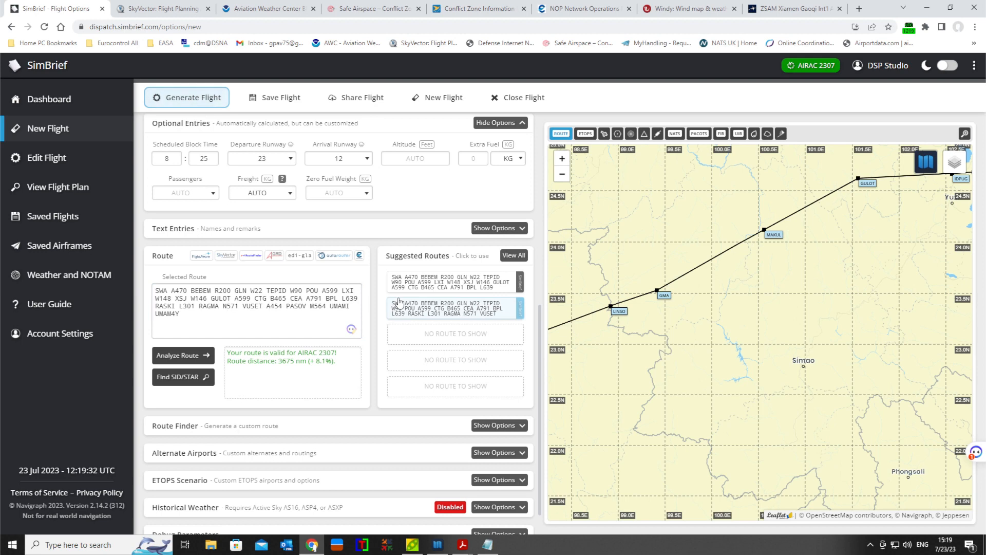
# - Review the flight options from the route section up to the flight info and back down
pyautogui.scroll(2, 264, 222)
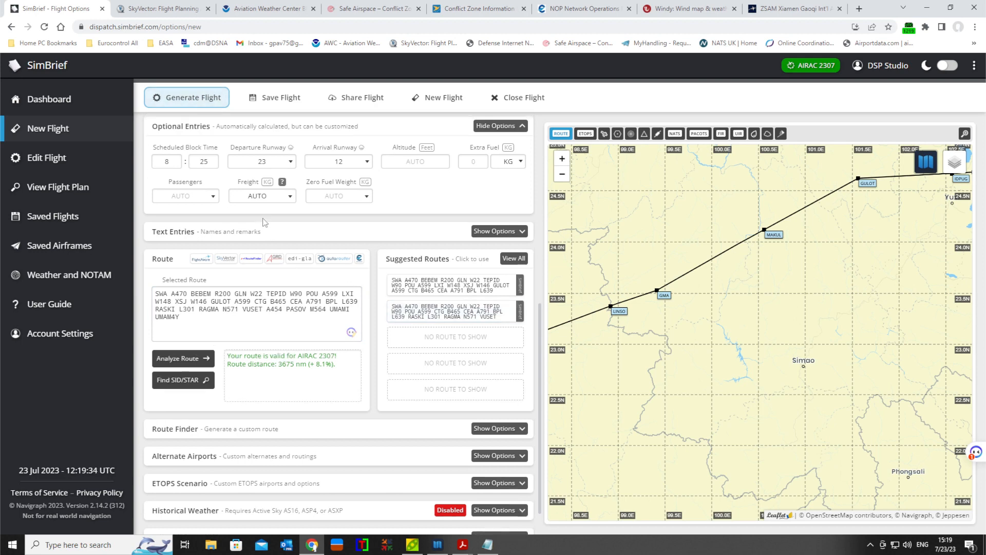
pyautogui.scroll(3, 264, 222)
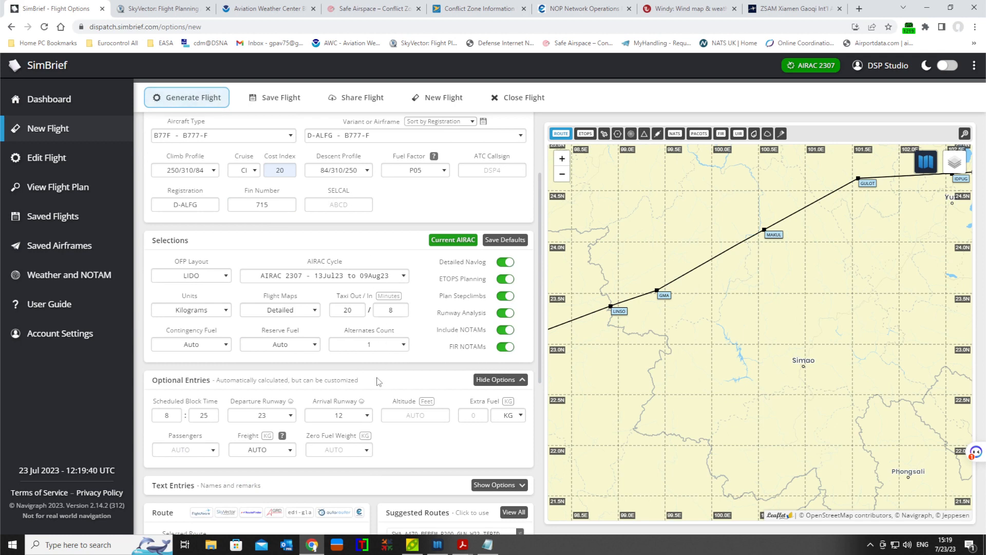
pyautogui.click(419, 417)
pyautogui.scroll(2, 422, 416)
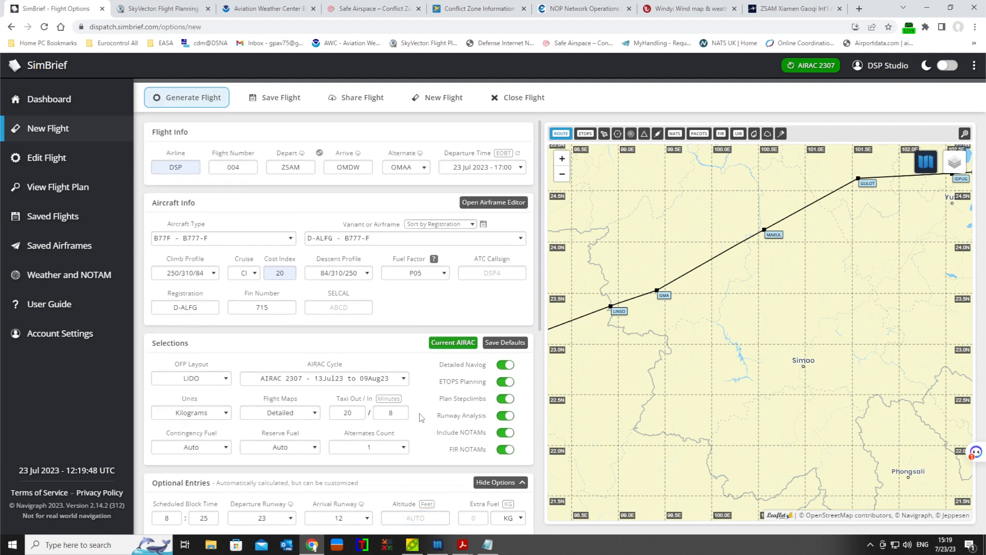
pyautogui.scroll(-7, 421, 418)
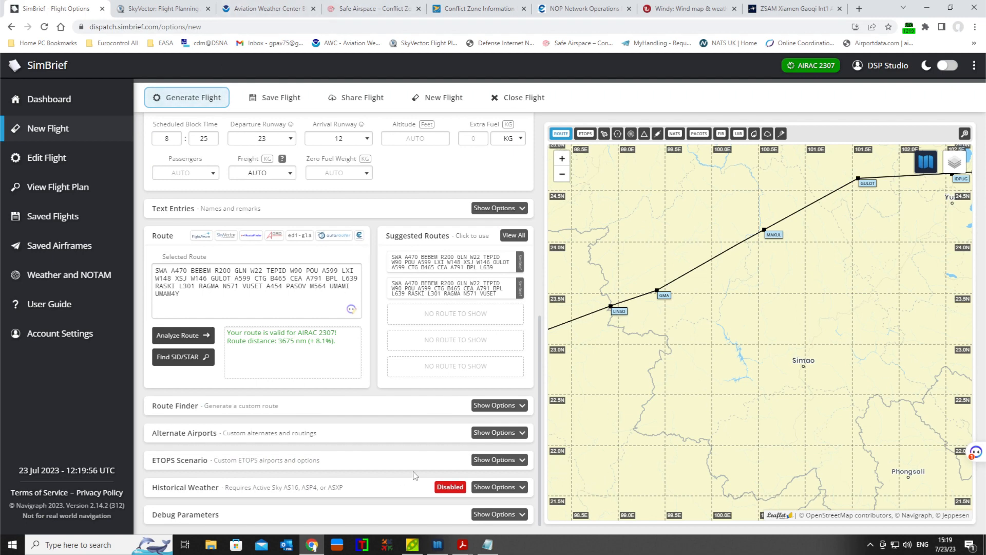
# - Copy the NUSPA to LINSO routing from the Notepad note and minimize Notepad to return to SimBrief
pyautogui.click(487, 545)
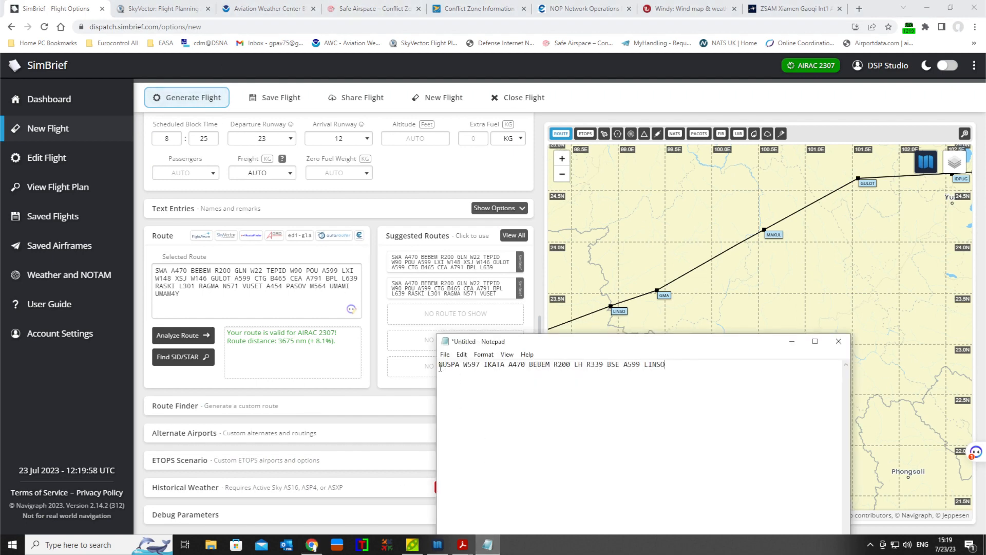
pyautogui.moveTo(440, 368); pyautogui.dragTo(678, 365)
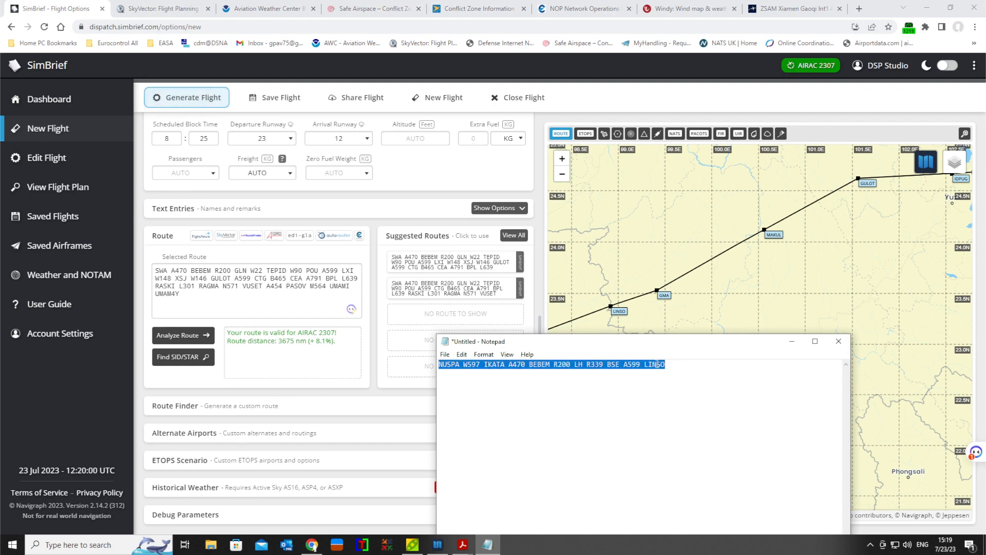
pyautogui.rightClick(658, 364)
pyautogui.click(679, 397)
pyautogui.scroll(1, 736, 281)
pyautogui.click(261, 291)
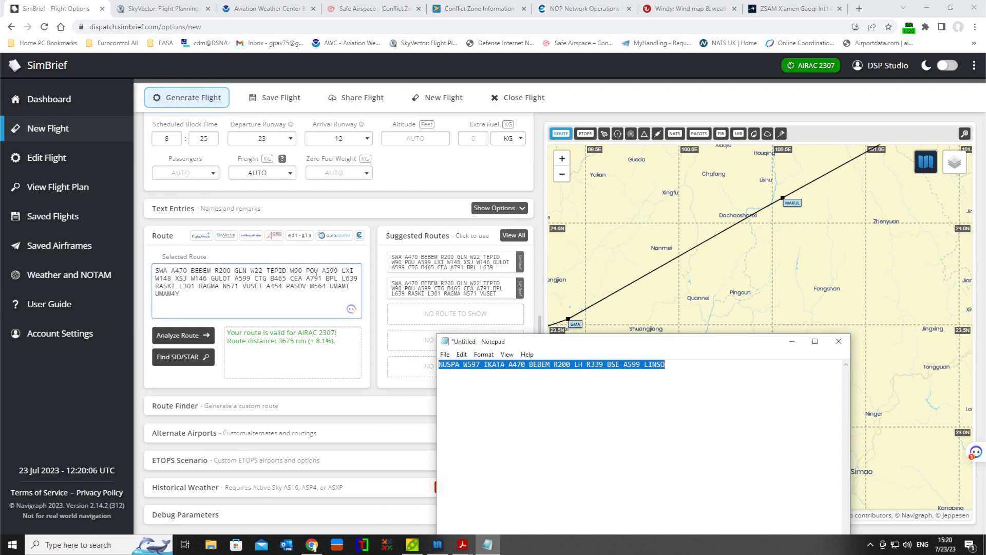
pyautogui.click(792, 341)
# - Compare the airway around LINSO and onward to Lashio on the SimBrief map and the SkyVector chart
pyautogui.moveTo(619, 349); pyautogui.dragTo(820, 340)
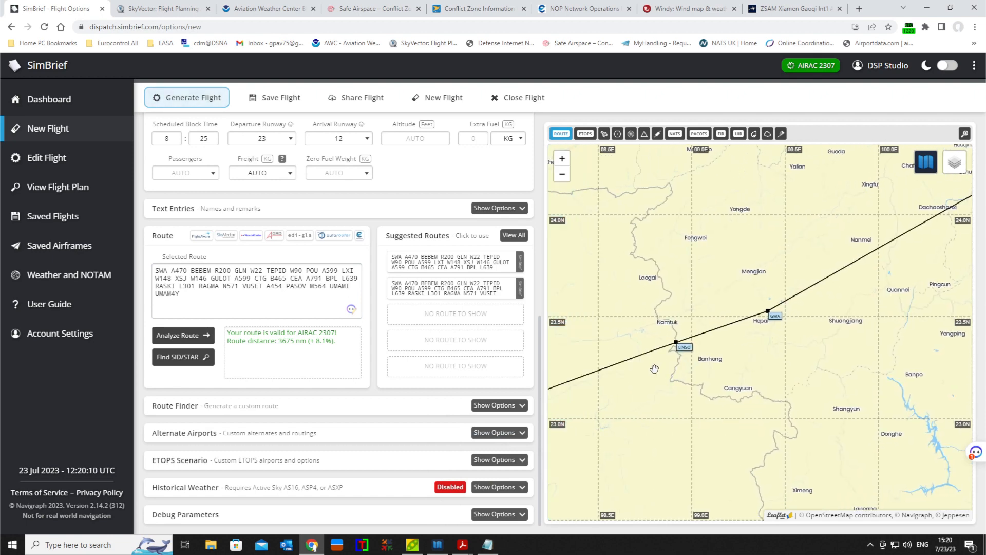
pyautogui.moveTo(654, 368); pyautogui.dragTo(716, 333)
pyautogui.click(146, 8)
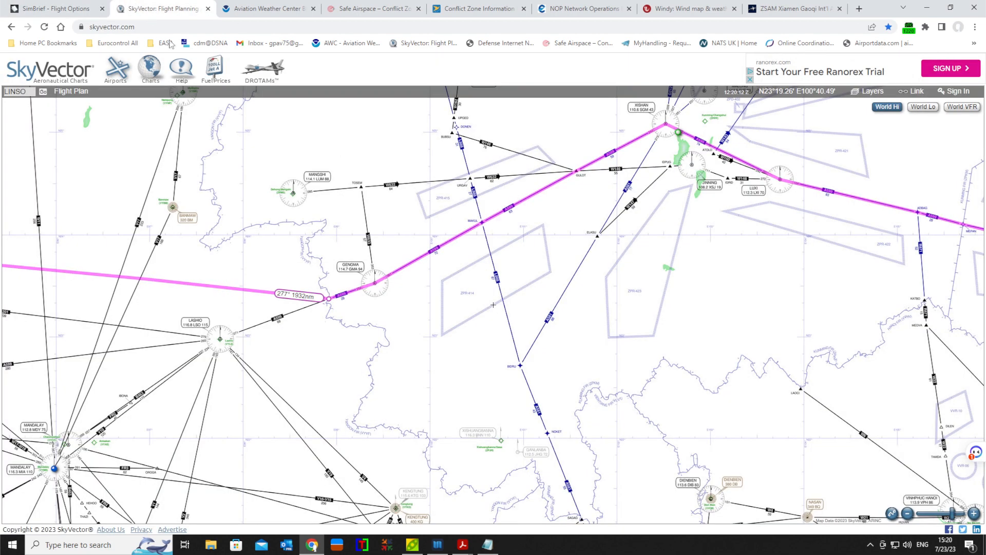
pyautogui.moveTo(323, 364); pyautogui.dragTo(458, 364)
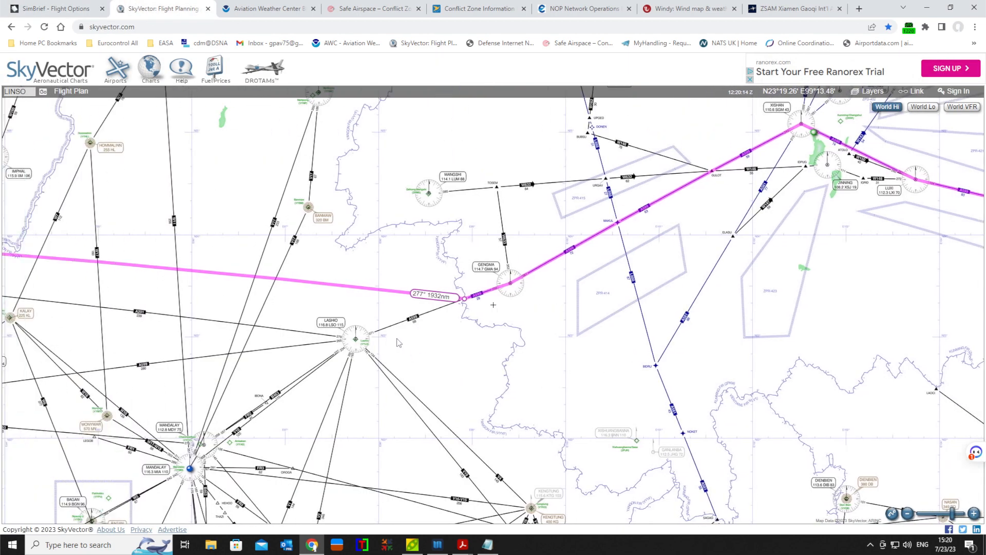
pyautogui.scroll(1, 417, 329)
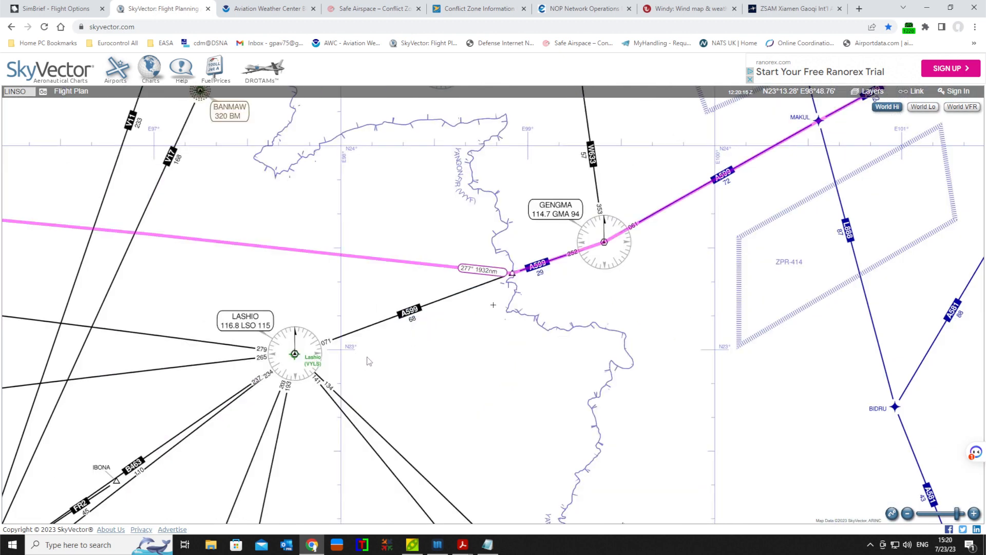
pyautogui.scroll(-1, 367, 361)
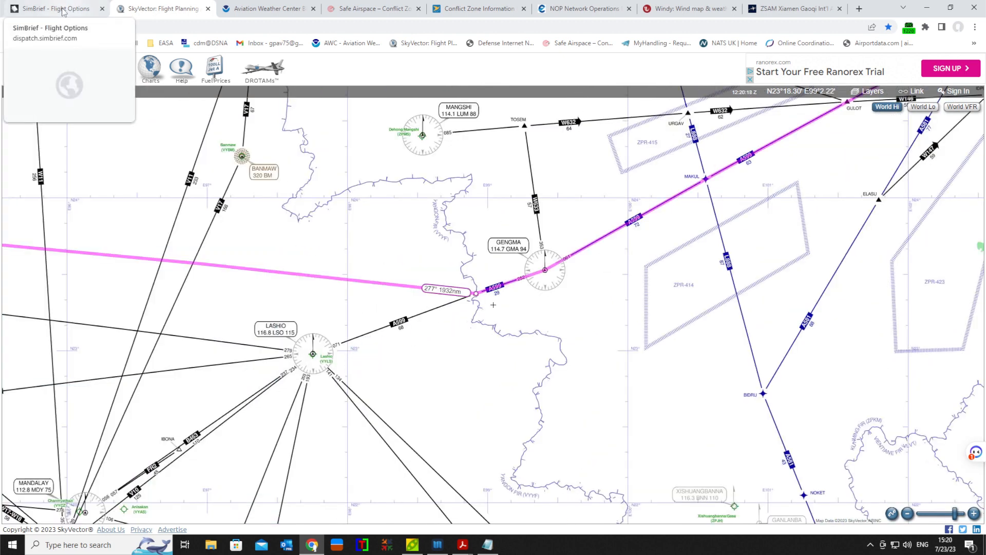
# - In SimBrief, replace the route before A599 CTG with NUSPA W597 IKATA A470 BEBEM R200 LH R339 BSE A599 LINSO and analyze it
pyautogui.click(64, 9)
pyautogui.click(263, 300)
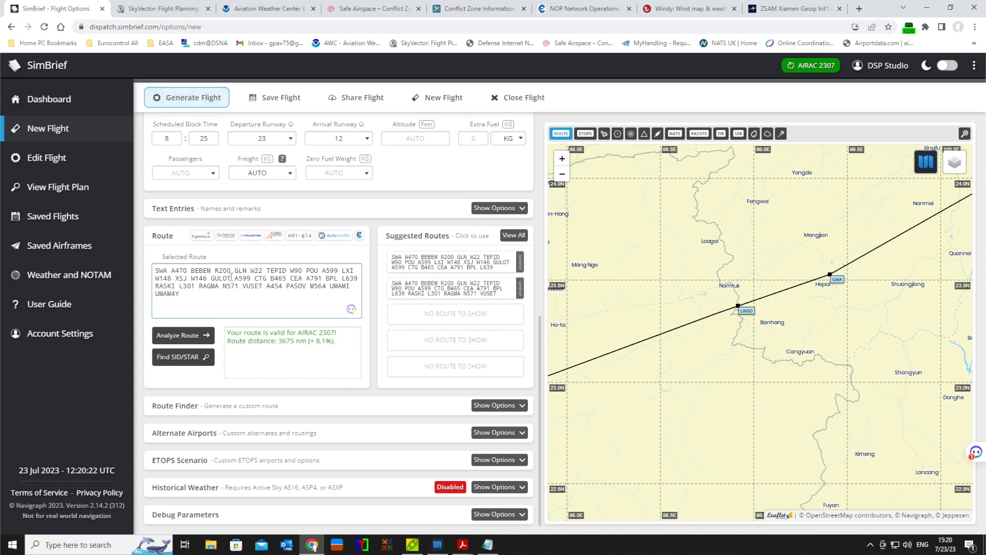
pyautogui.moveTo(231, 278); pyautogui.dragTo(153, 270)
pyautogui.press('BackSpace')
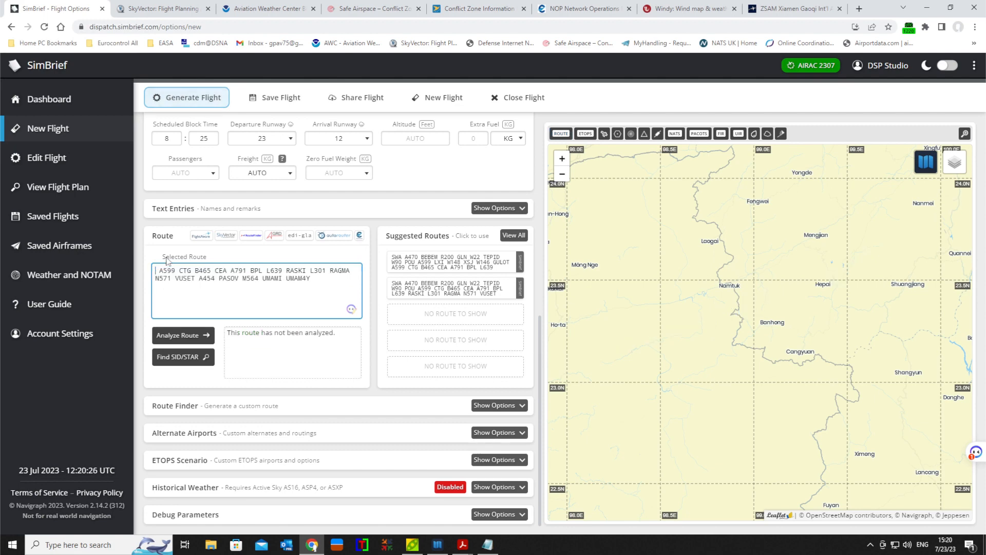
pyautogui.hotkey('ctrl', 'v')
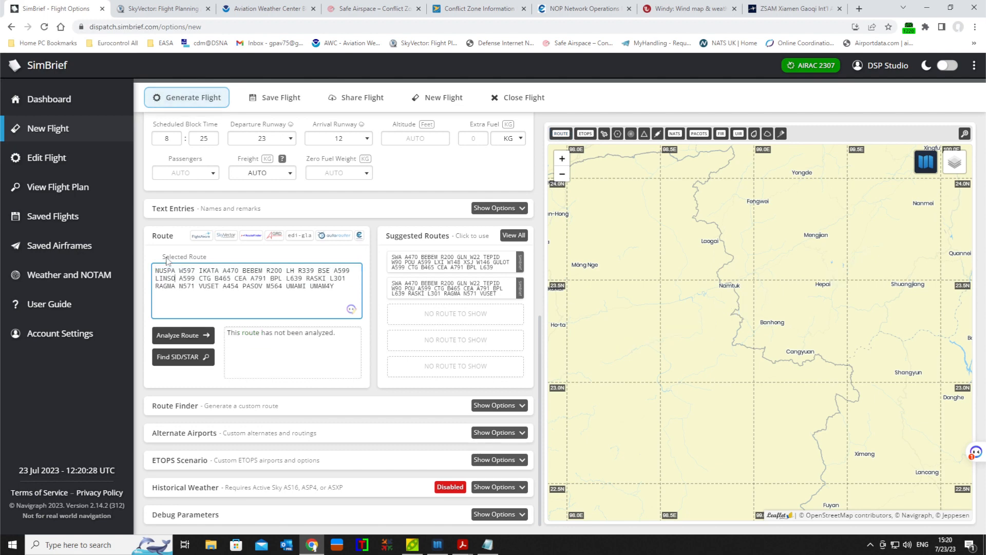
pyautogui.press('Delete')
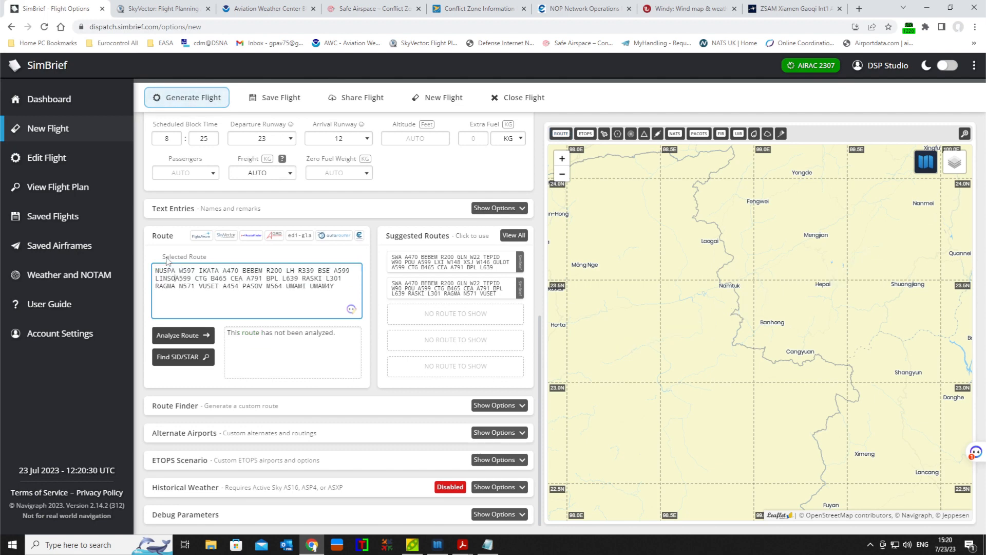
pyautogui.click(191, 338)
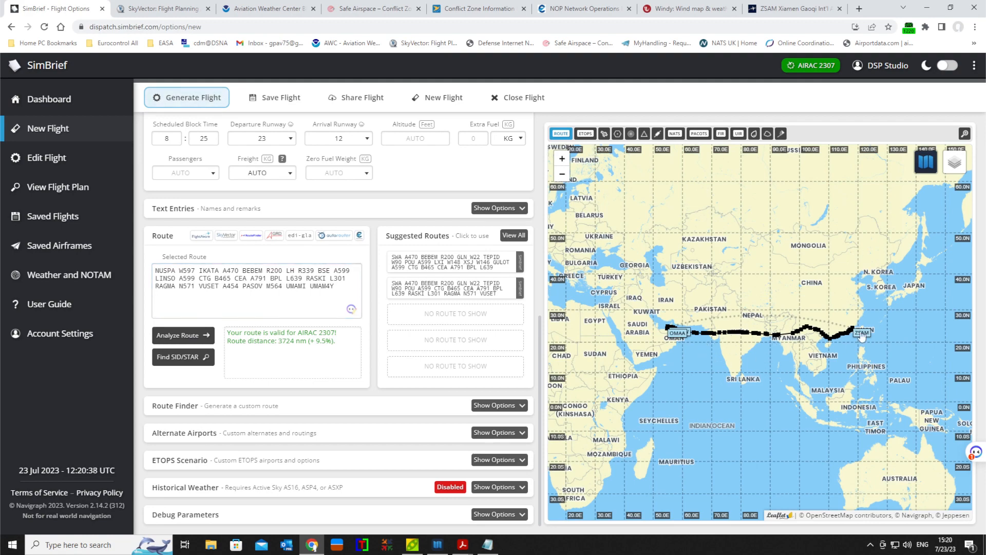
pyautogui.scroll(3, 843, 343)
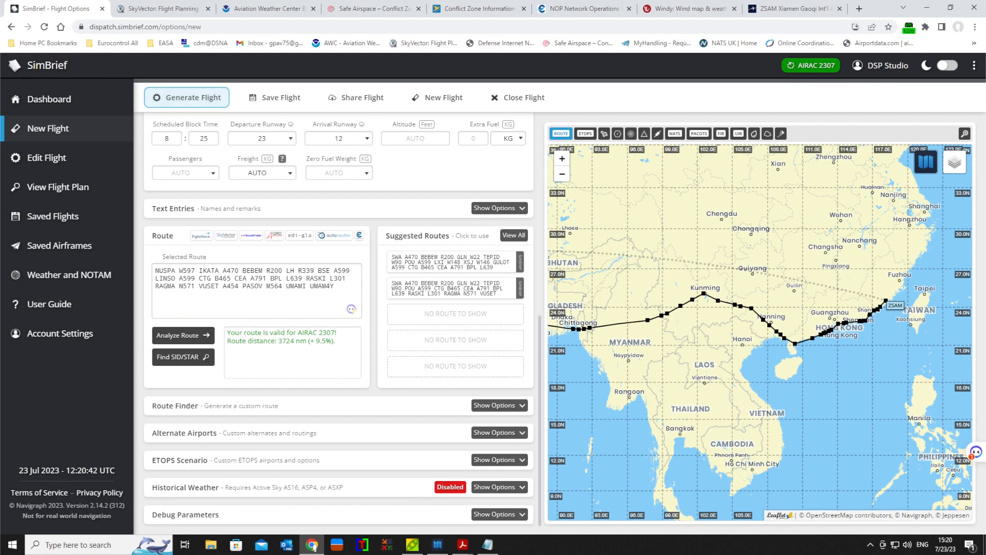
# - Switch to the International Flights from Mainland of China PDF and examine the ZSAM-LINSO-01 routing
pyautogui.moveTo(463, 543)
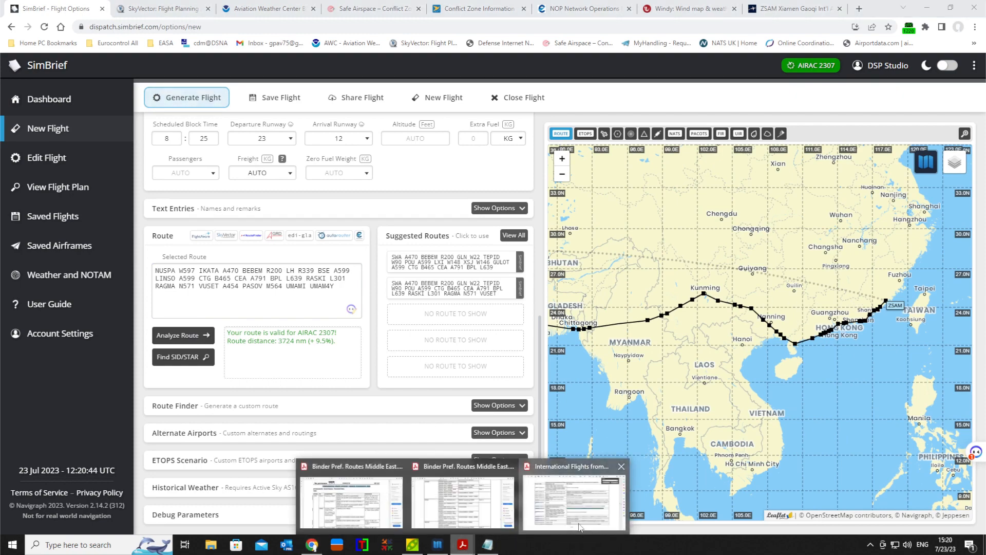
pyautogui.click(587, 496)
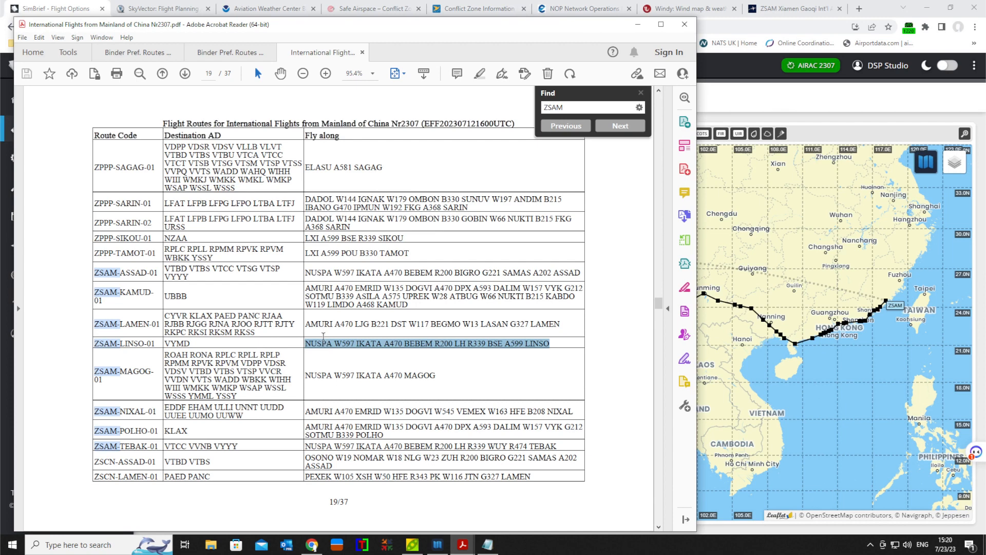
pyautogui.click(337, 356)
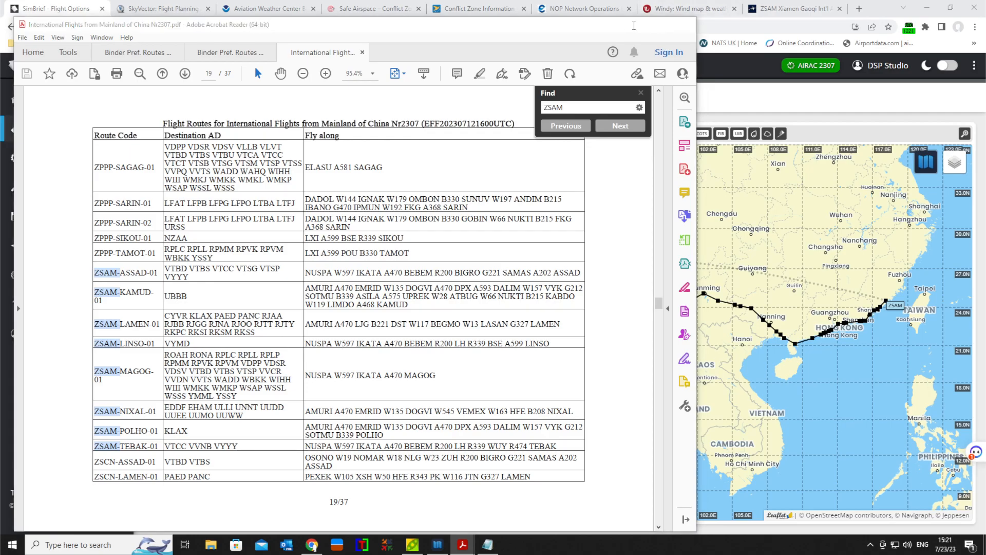
# - Minimize the open windows to reach the 202307.zip archive and select Overflying Flight Routes From Operation Center Nr2307.pdf
pyautogui.click(914, 10)
pyautogui.click(927, 9)
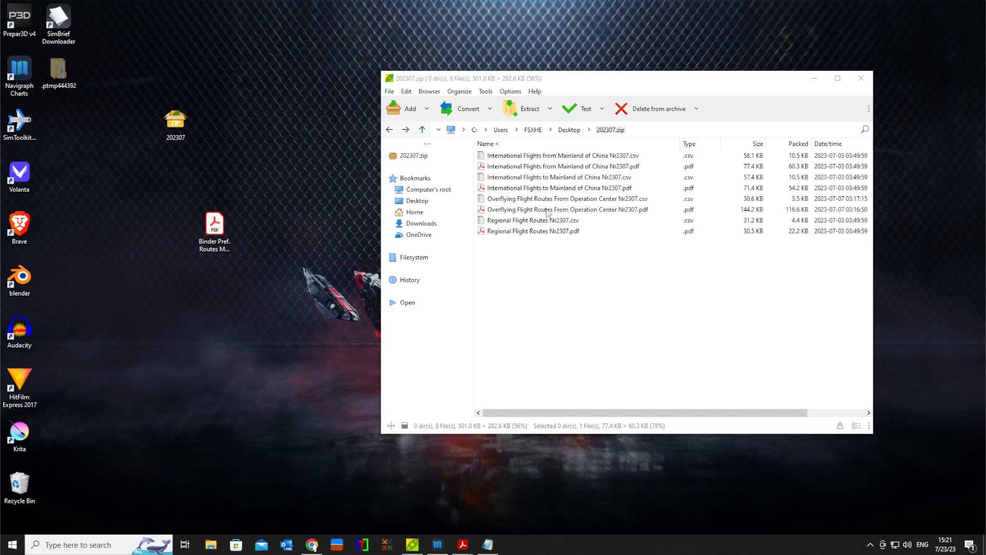
pyautogui.click(546, 210)
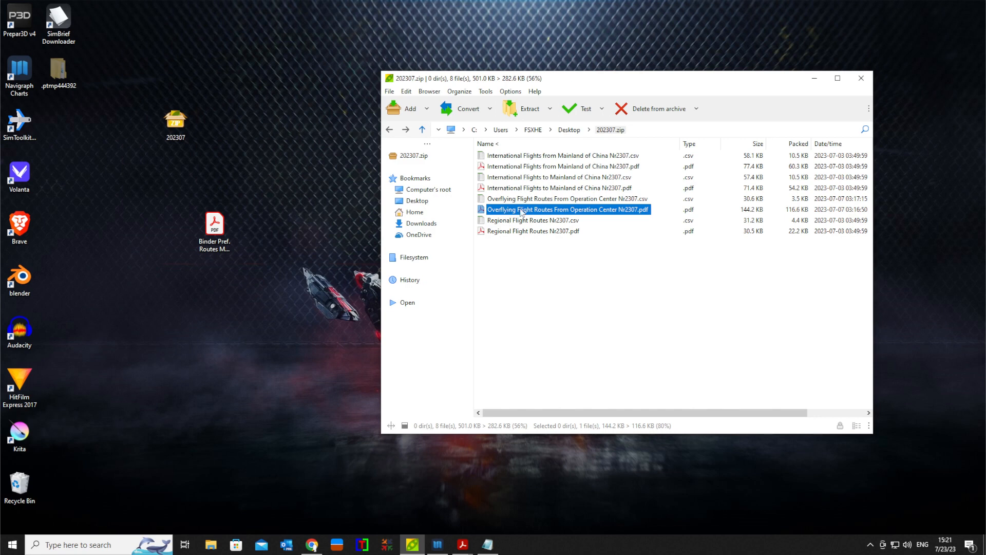
pyautogui.moveTo(523, 212)
# - Return to SimBrief and turn on the significant weather overlay on the route map
pyautogui.click(312, 545)
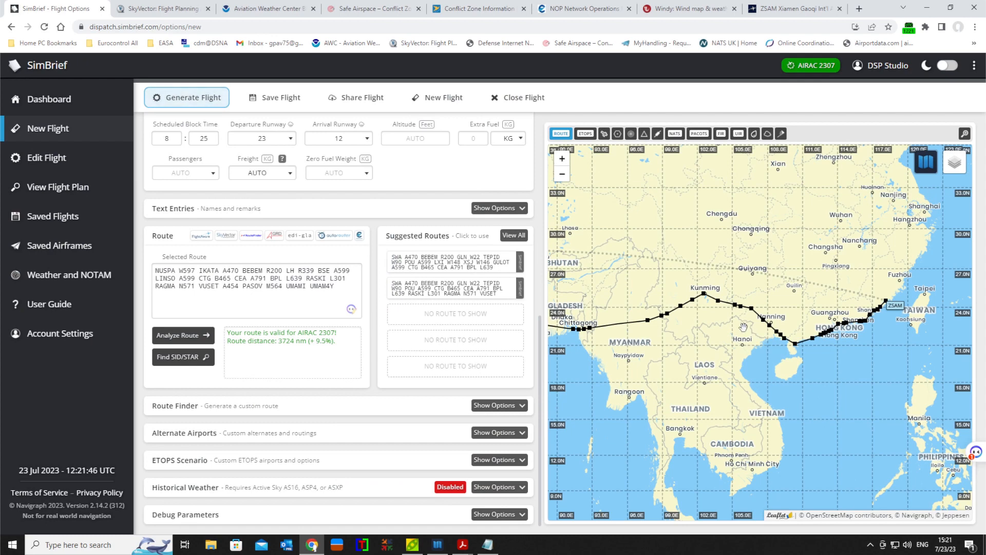
pyautogui.moveTo(634, 383); pyautogui.dragTo(779, 383)
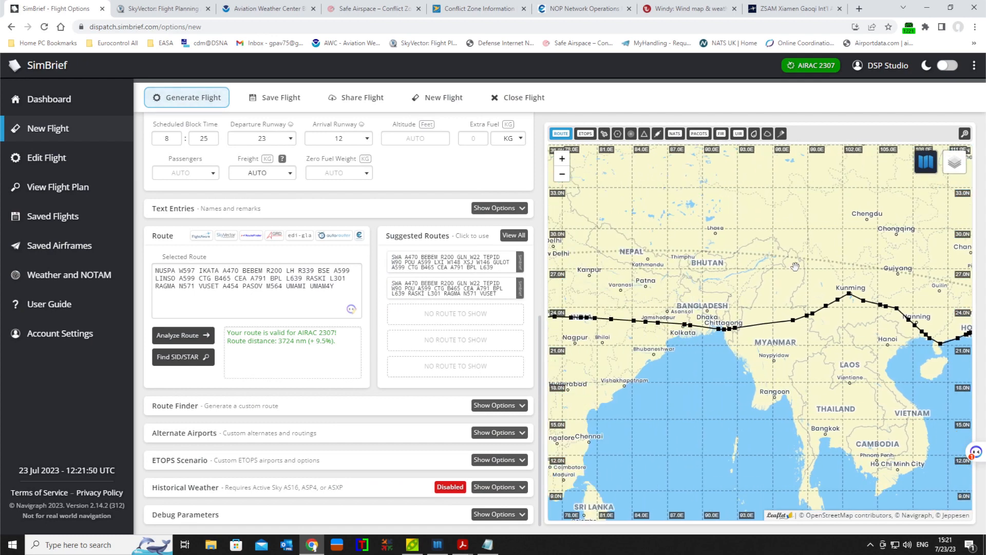
pyautogui.click(768, 133)
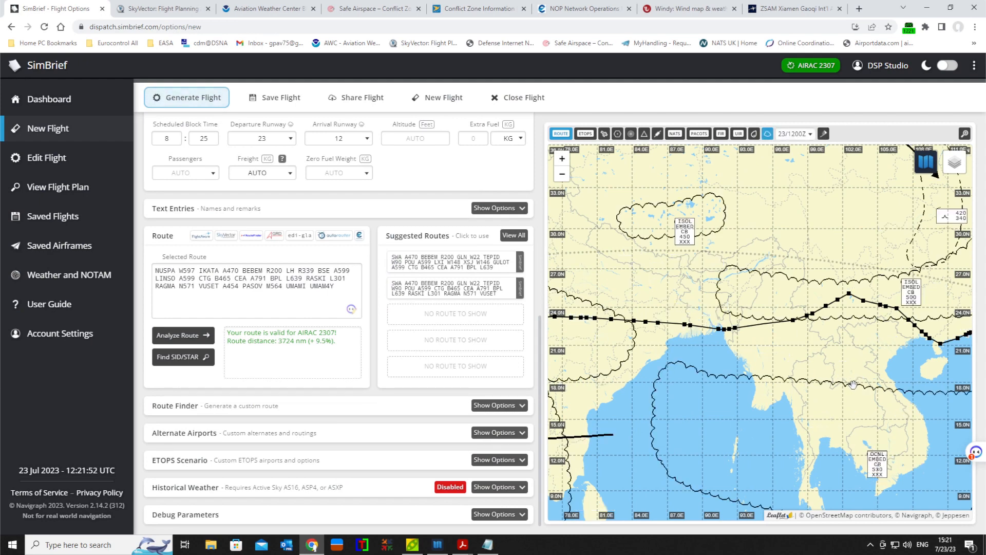
# - Examine the 23/1200Z significant weather along the route from ZSAM and the Philippine Sea west to India
pyautogui.moveTo(836, 358); pyautogui.dragTo(628, 348)
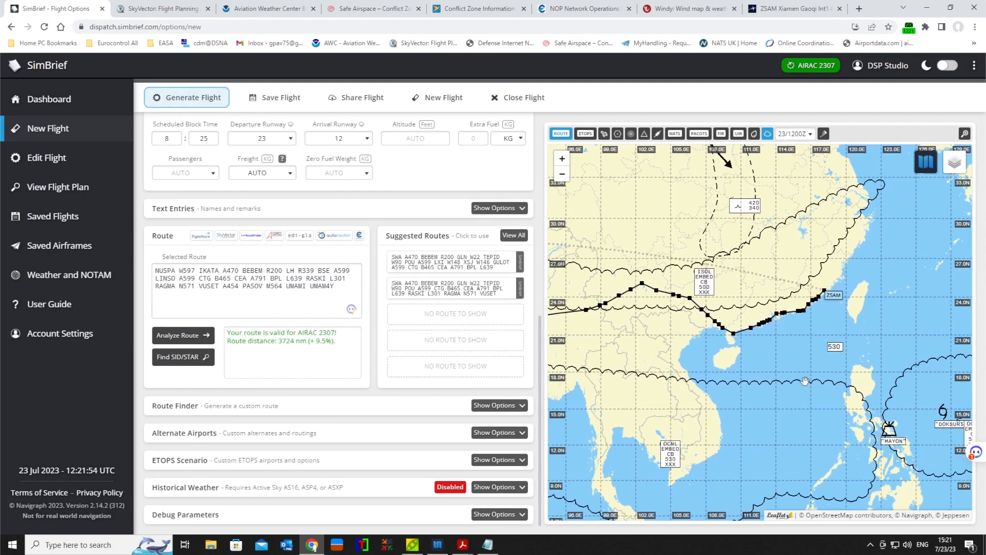
pyautogui.moveTo(812, 340); pyautogui.dragTo(679, 328)
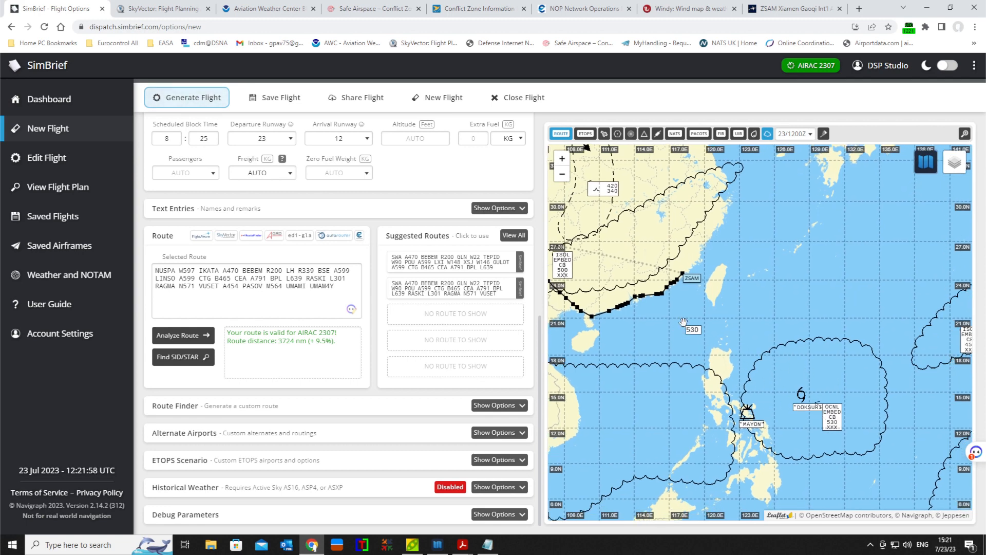
pyautogui.moveTo(663, 324); pyautogui.dragTo(863, 371)
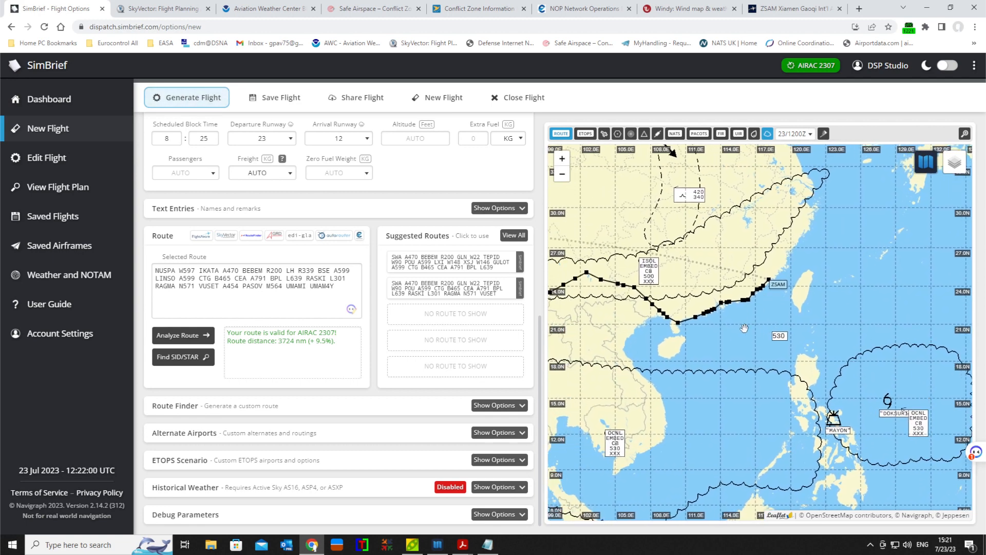
pyautogui.moveTo(683, 350); pyautogui.dragTo(847, 330)
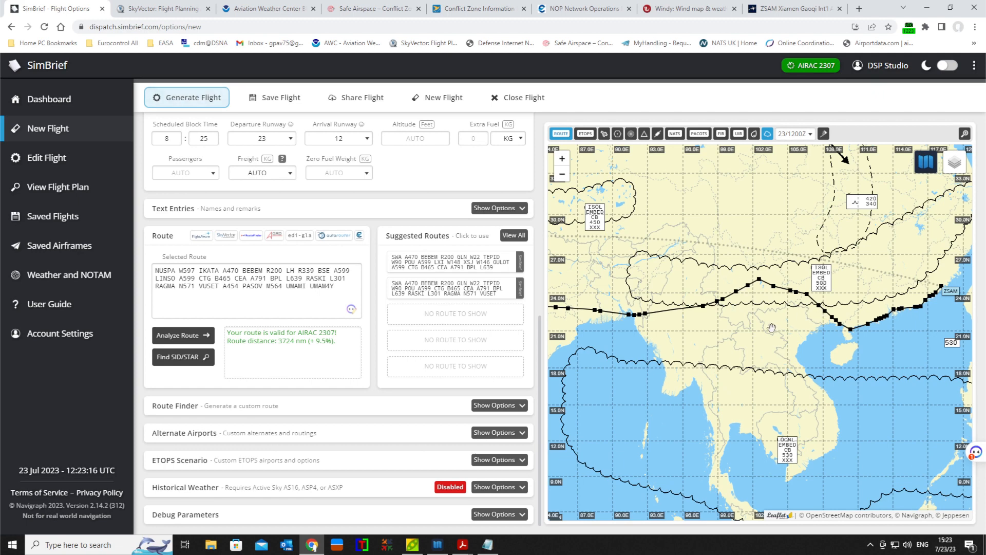
pyautogui.moveTo(771, 328); pyautogui.dragTo(856, 329)
pyautogui.moveTo(686, 314); pyautogui.dragTo(763, 315)
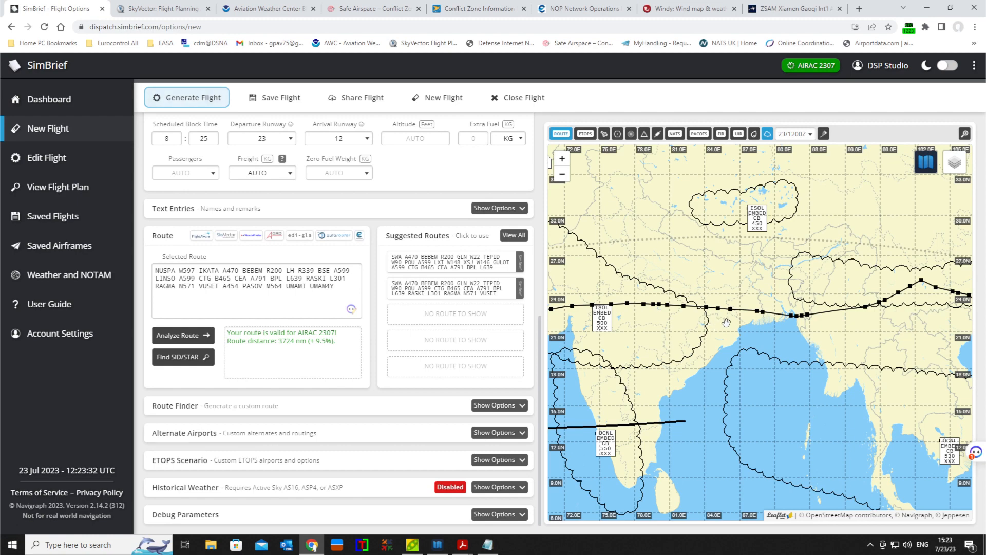
# - Examine the 23/1200Z significant weather and jet stream over India, the Arabian Sea and the route's final stretch to OMDW
pyautogui.scroll(-1, 726, 324)
pyautogui.moveTo(656, 334); pyautogui.dragTo(766, 336)
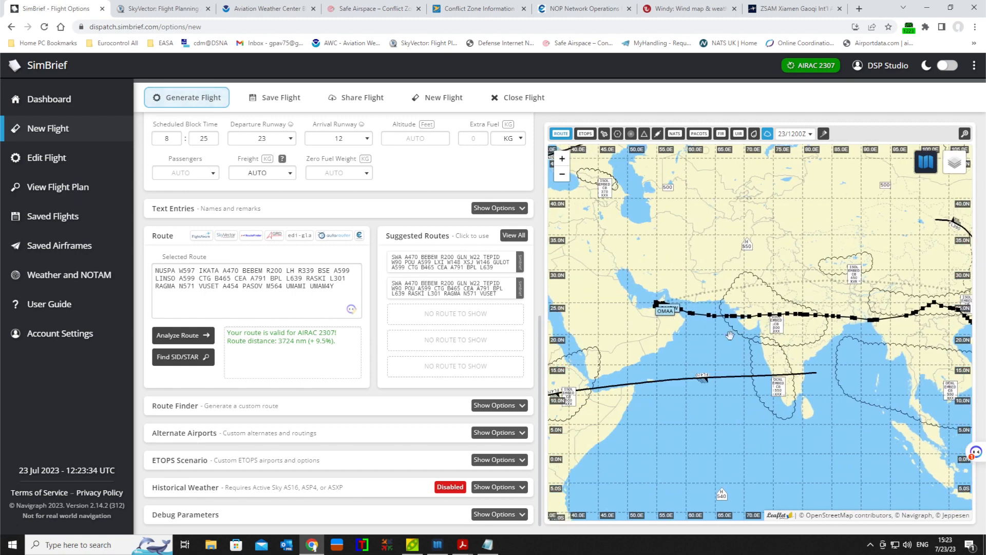
pyautogui.scroll(1, 768, 325)
pyautogui.scroll(1, 781, 329)
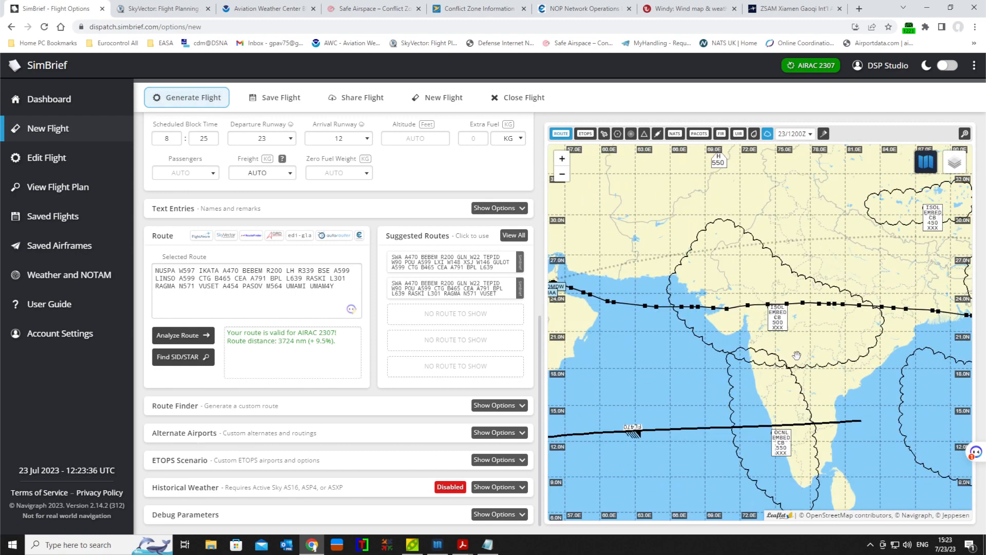
pyautogui.scroll(-1, 784, 323)
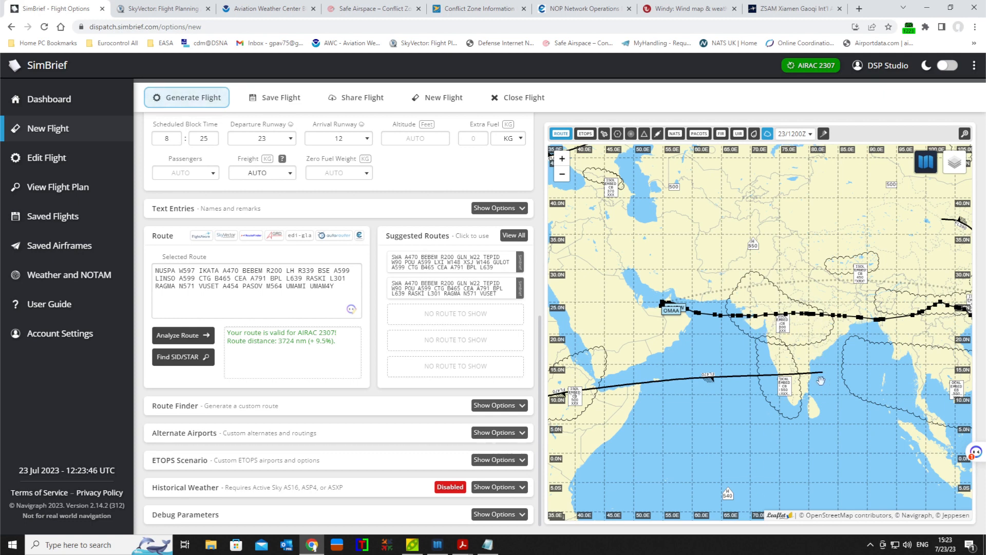
pyautogui.moveTo(824, 374); pyautogui.dragTo(737, 332)
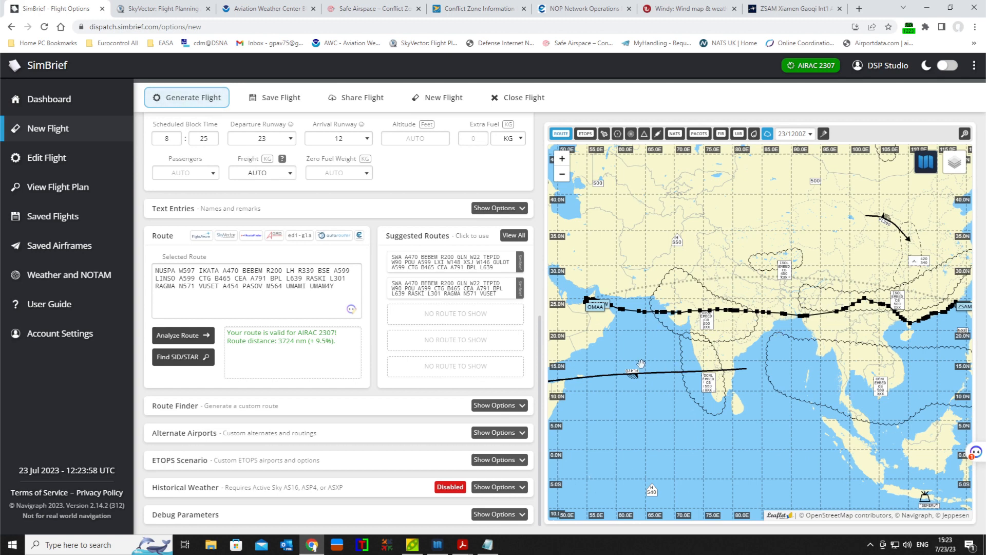
pyautogui.moveTo(645, 362); pyautogui.dragTo(728, 356)
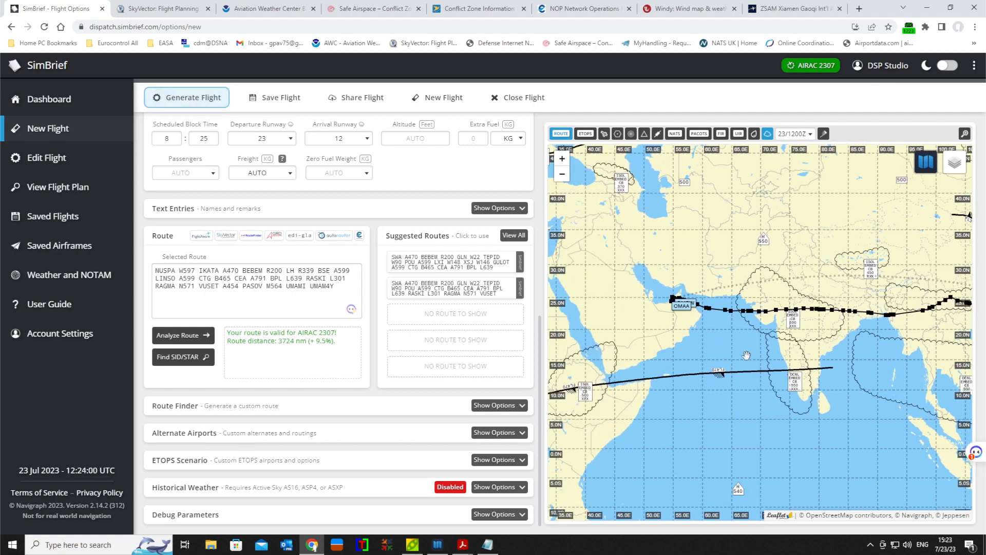
# - Replace the automatic freight value with 58000 kg in the flight's optional entries
pyautogui.scroll(7, 319, 375)
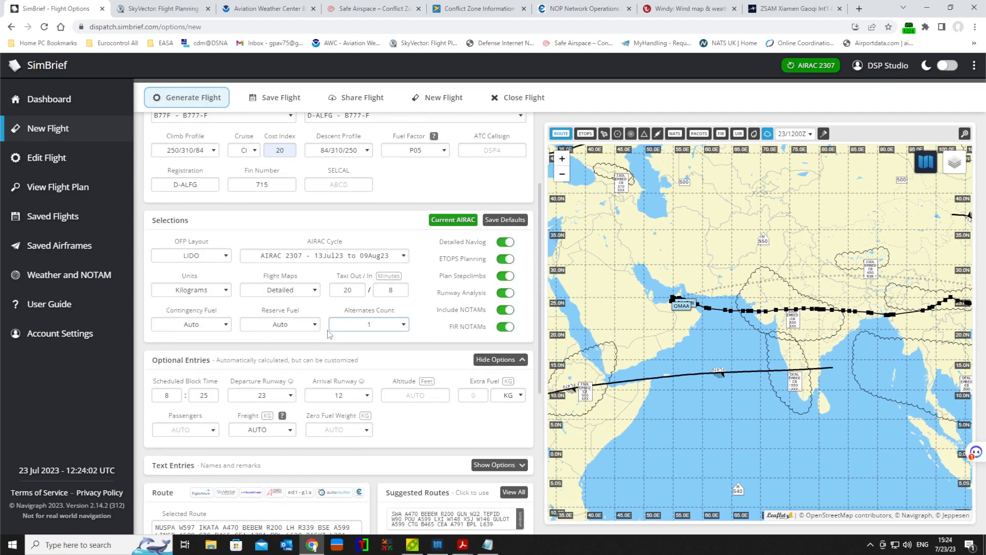
pyautogui.click(333, 313)
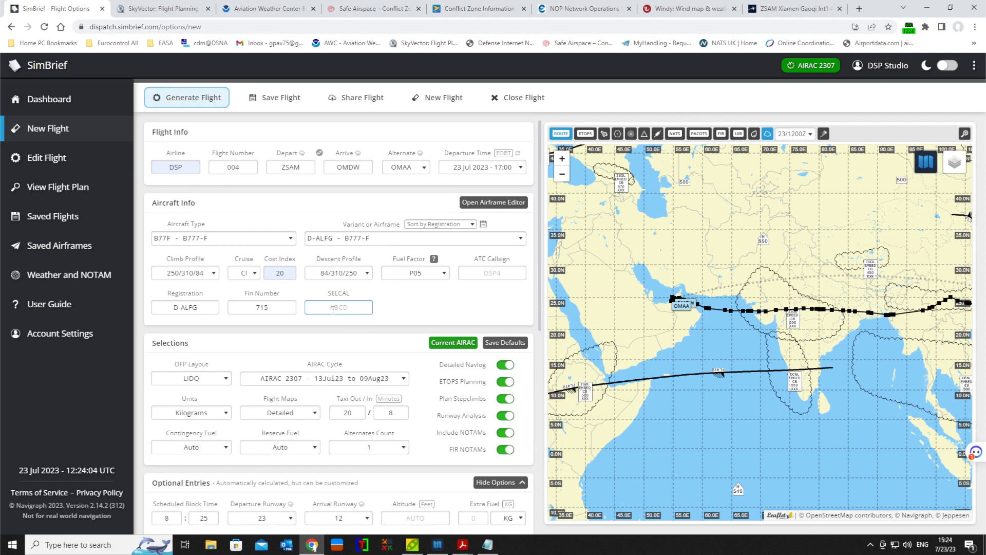
pyautogui.scroll(-3, 337, 301)
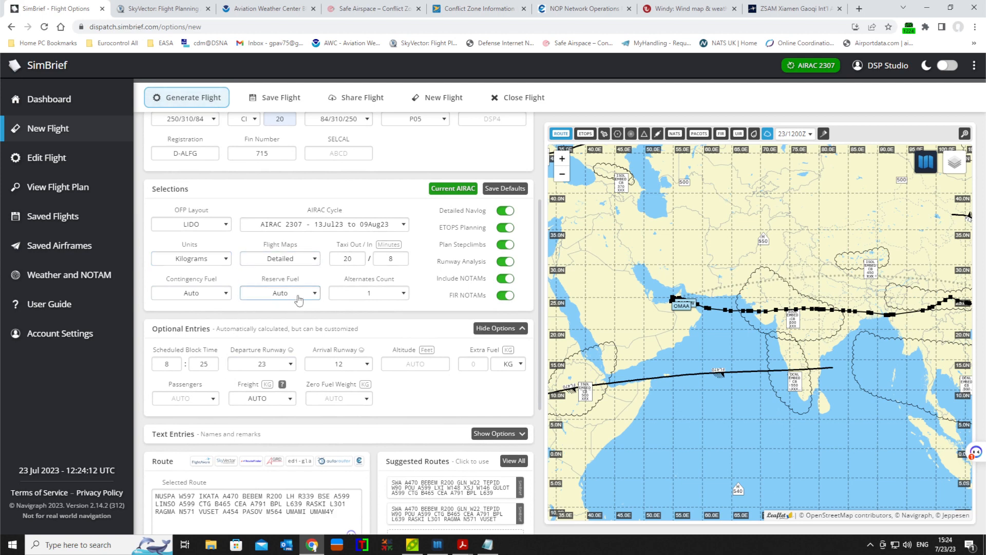
pyautogui.scroll(-1, 314, 347)
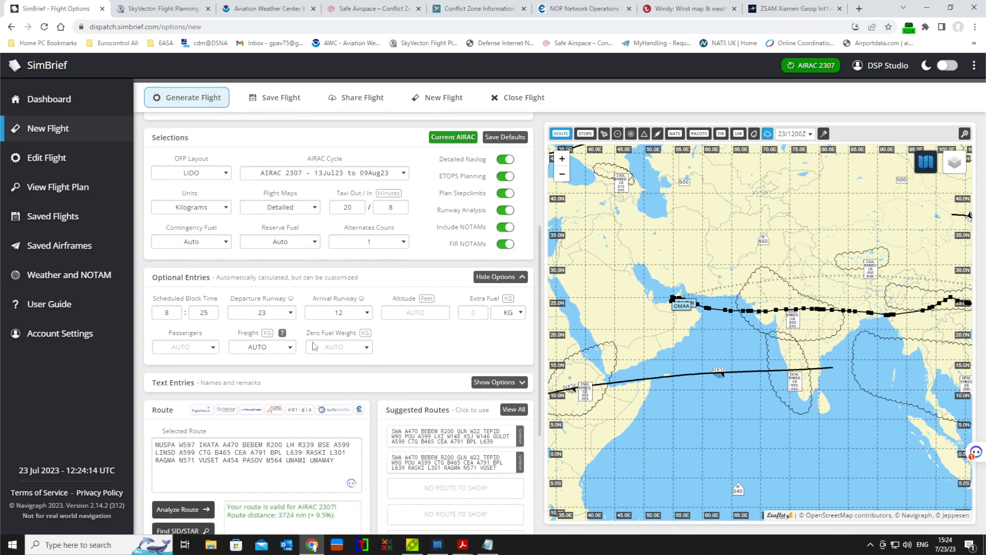
pyautogui.click(276, 352)
pyautogui.press('BackSpace')
pyautogui.press('BackSpace')
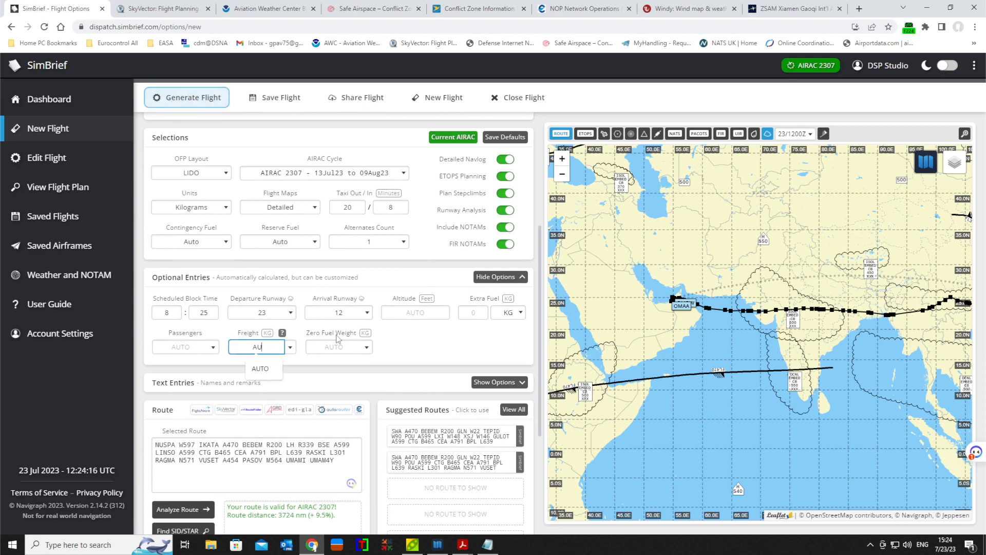
pyautogui.press('BackSpace')
pyautogui.press('BackSpace')
pyautogui.write('58000')
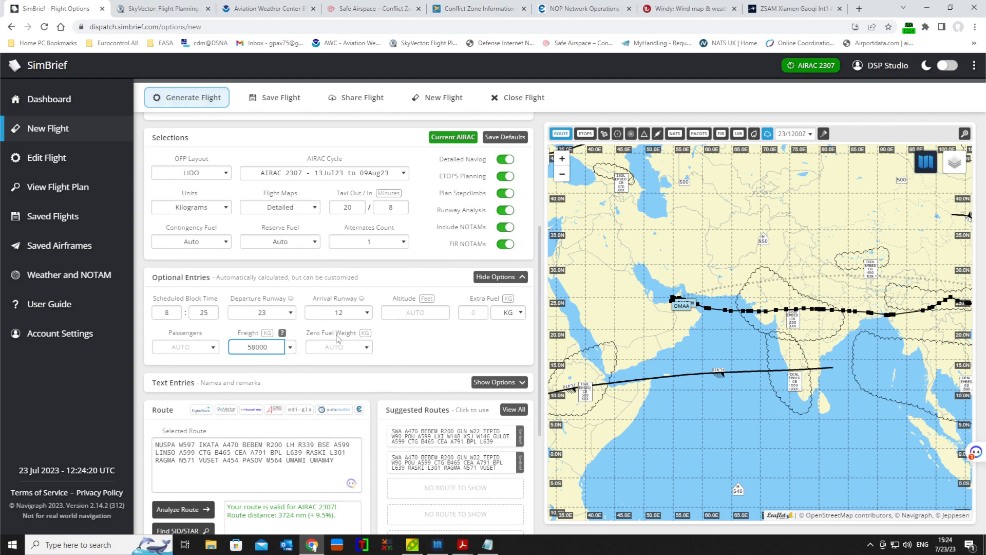
pyautogui.click(337, 335)
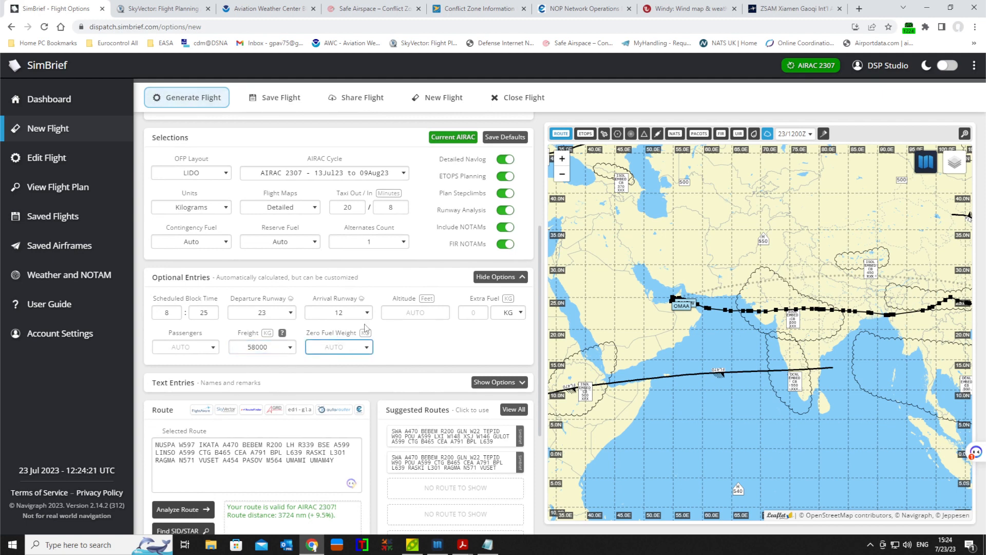
pyautogui.click(430, 351)
# - Set contingency fuel to EASA, declining automatic enroute alternate selection, and set reserve fuel to 45 minutes
pyautogui.click(213, 242)
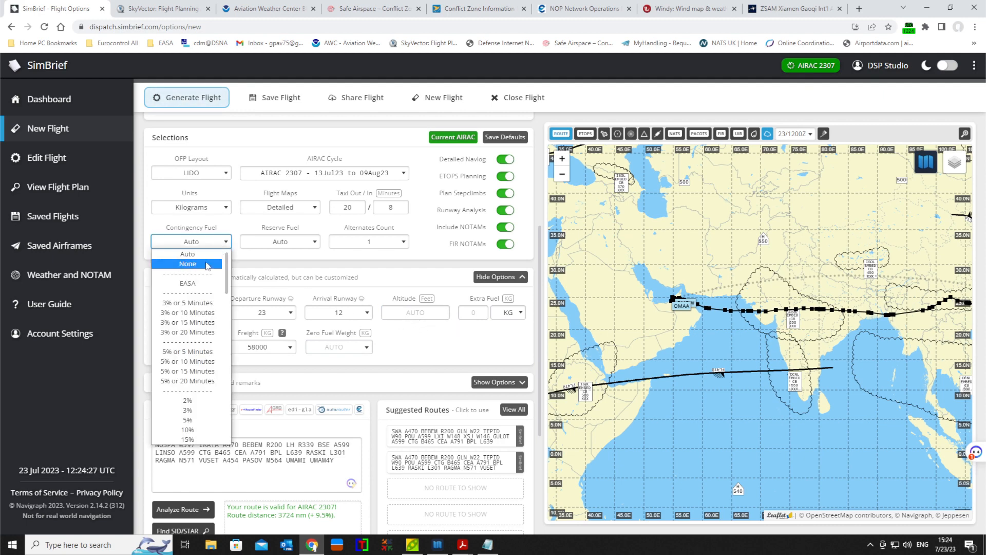
pyautogui.click(193, 286)
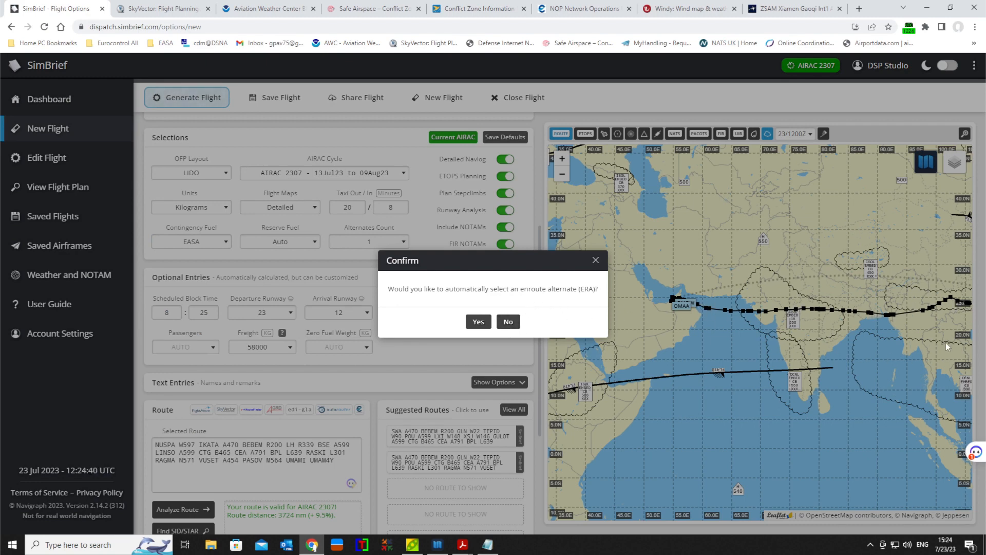
pyautogui.click(507, 322)
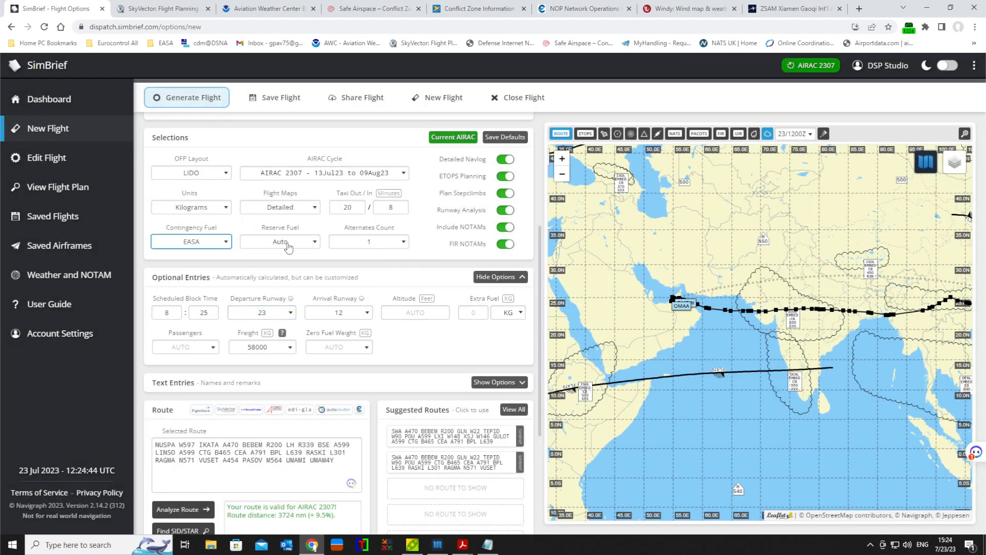
pyautogui.click(304, 244)
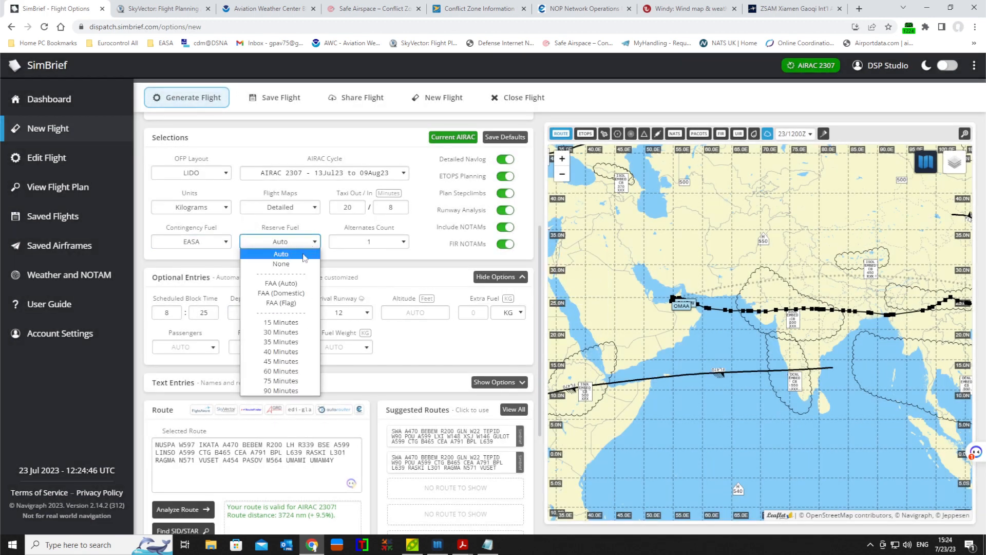
pyautogui.click(289, 362)
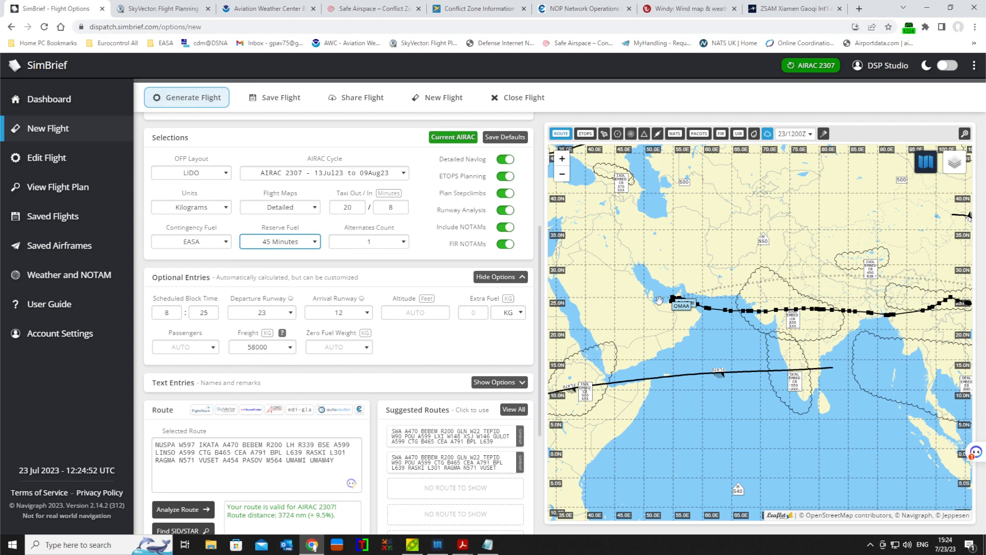
# - Set the flight's extra fuel to 5000 kg
pyautogui.click(471, 312)
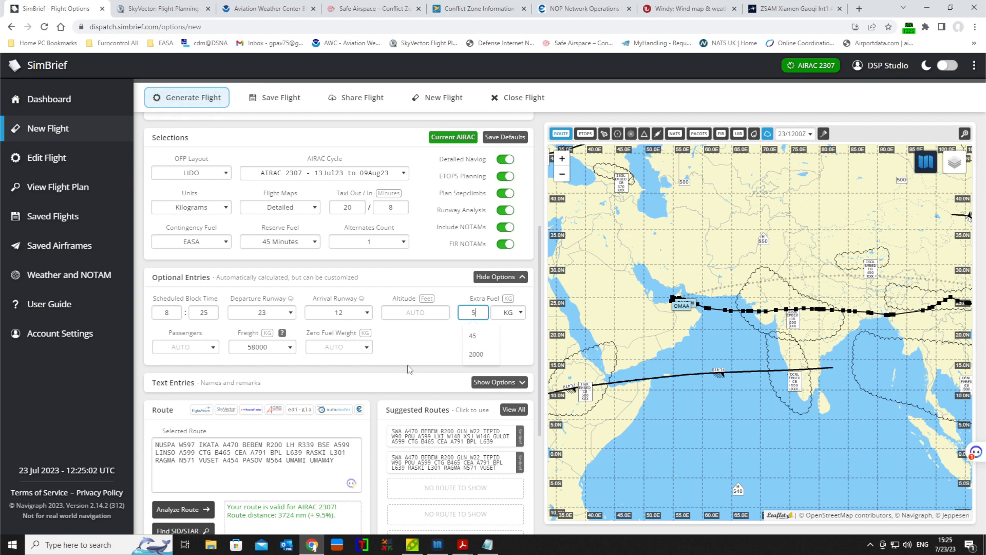
pyautogui.write('000')
pyautogui.click(444, 348)
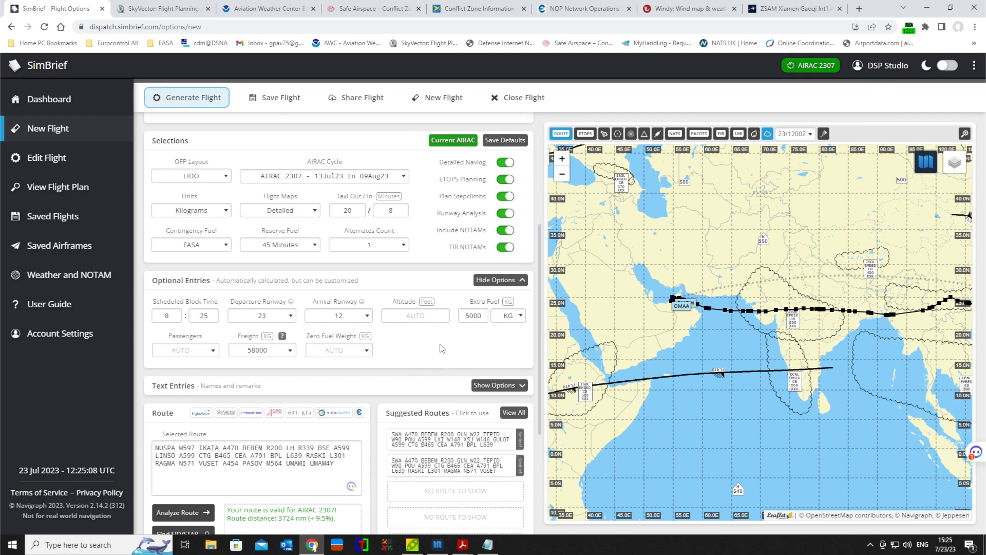
# - Review the completed flight options and generate the ZSAM to OMDW flight plan, leaving the altitude automatic
pyautogui.scroll(3, 443, 349)
pyautogui.scroll(-6, 440, 348)
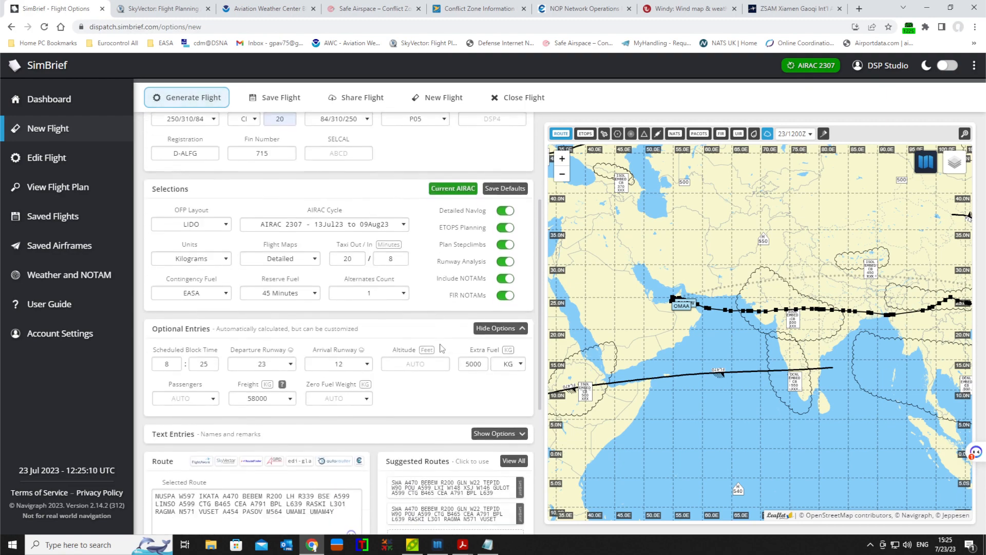
pyautogui.scroll(7, 437, 349)
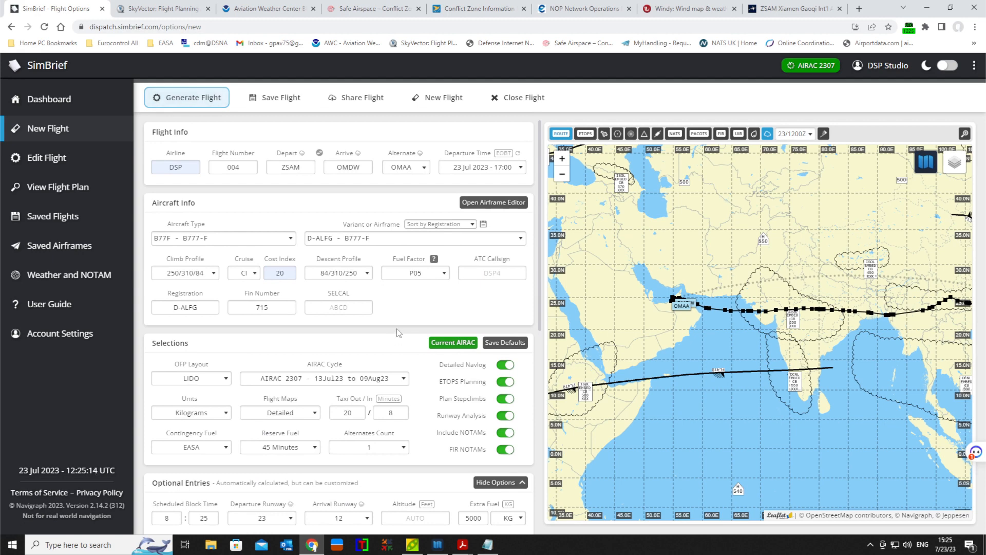
pyautogui.click(413, 516)
pyautogui.click(190, 100)
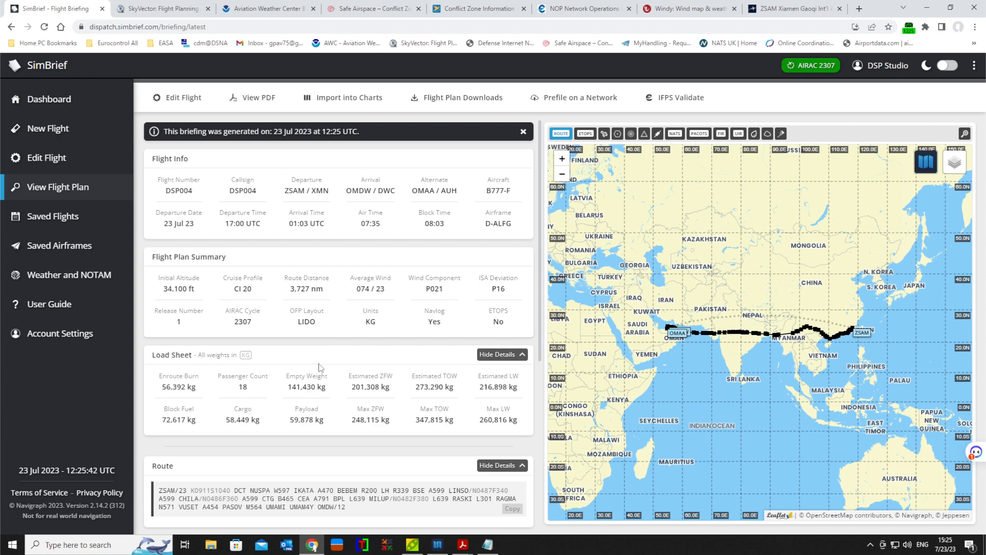
# - Review the generated briefing's flight plan summary, load sheet and route, and expand the Briefing Preview
pyautogui.scroll(-1, 319, 368)
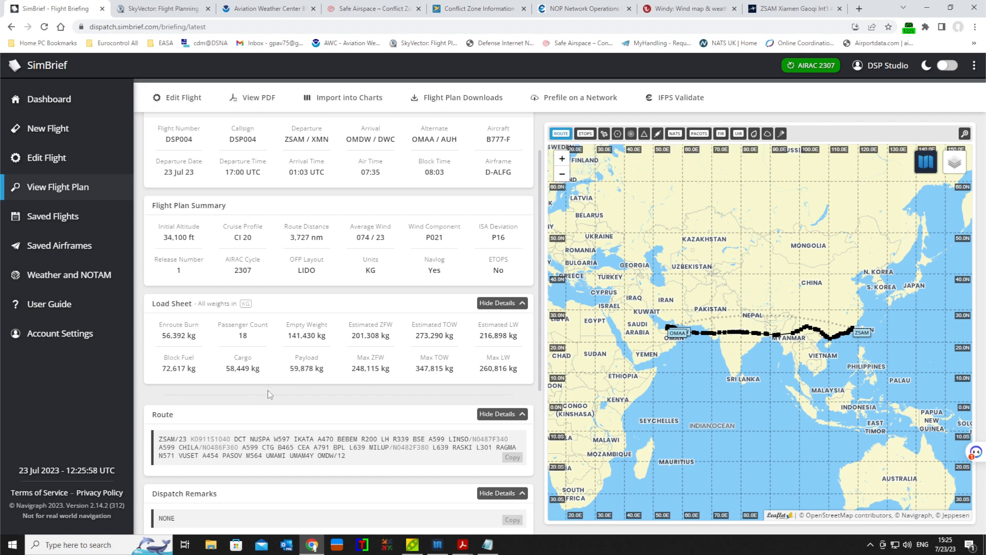
pyautogui.scroll(-3, 273, 394)
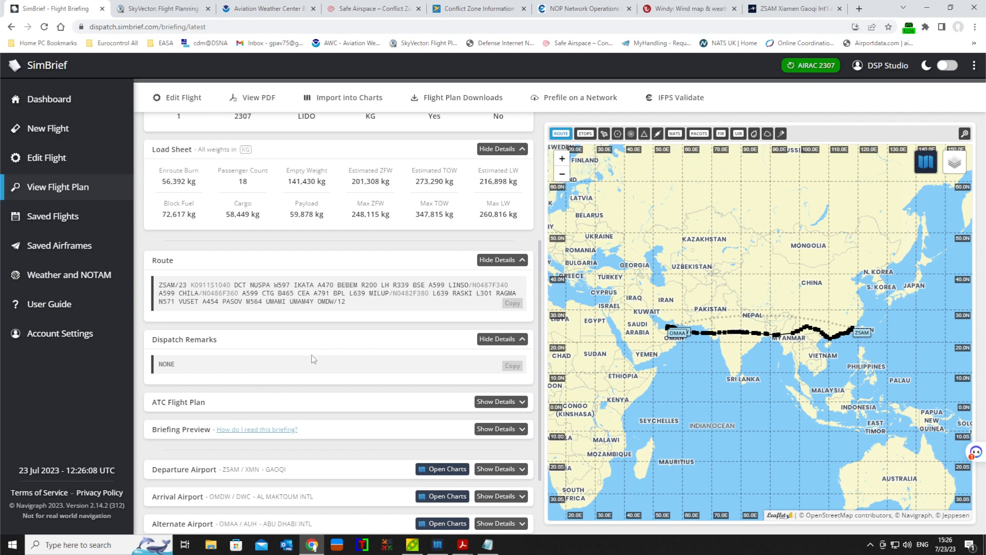
pyautogui.scroll(-2, 314, 359)
pyautogui.scroll(5, 314, 370)
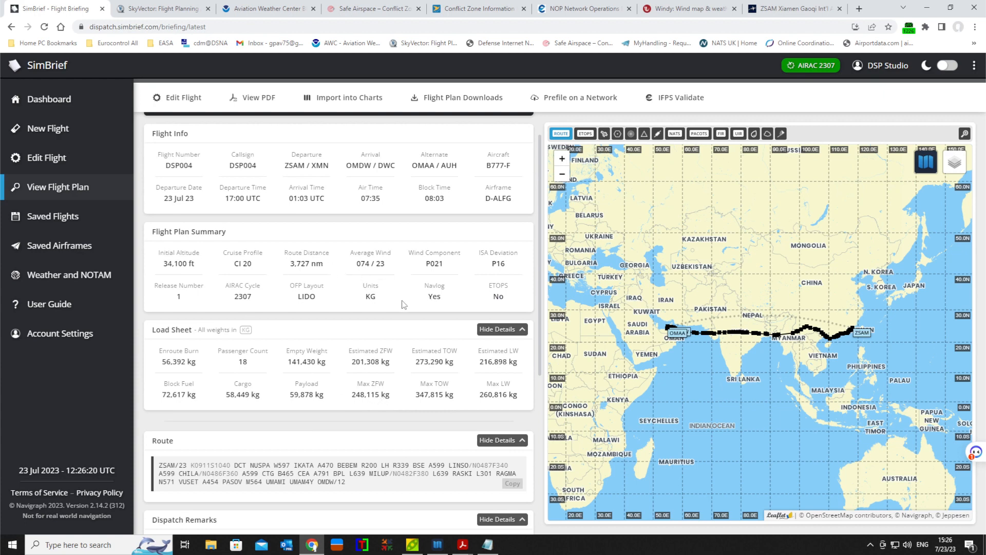
pyautogui.scroll(-5, 401, 305)
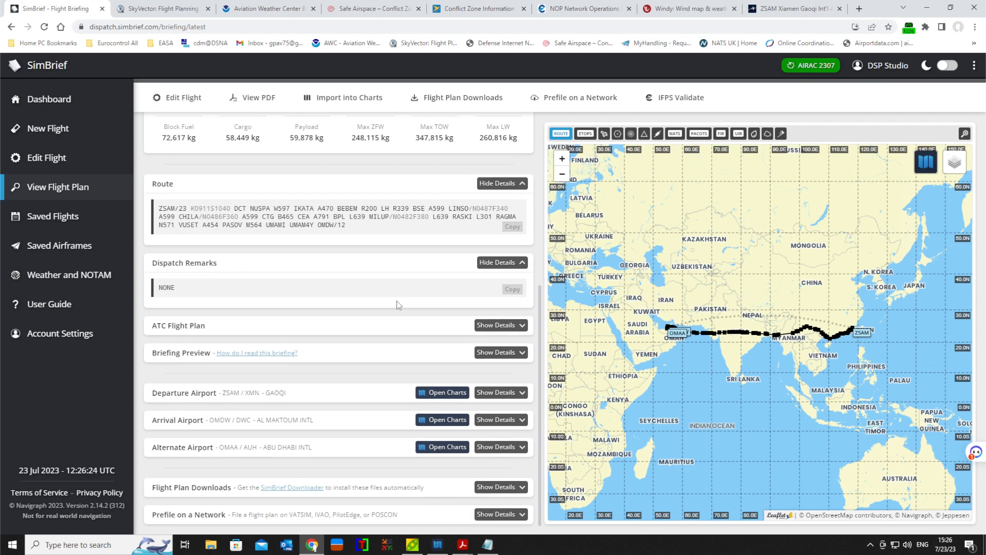
pyautogui.click(511, 354)
# - Examine the OFP's header, planned fuel, alternate route, operational impacts, times and weights in the briefing preview
pyautogui.scroll(-3, 364, 366)
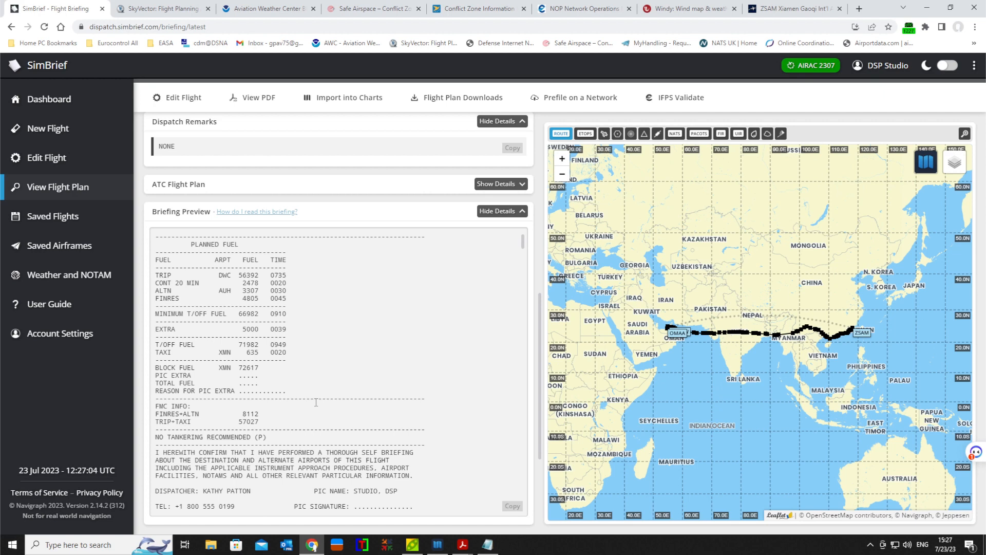
pyautogui.scroll(-10, 316, 402)
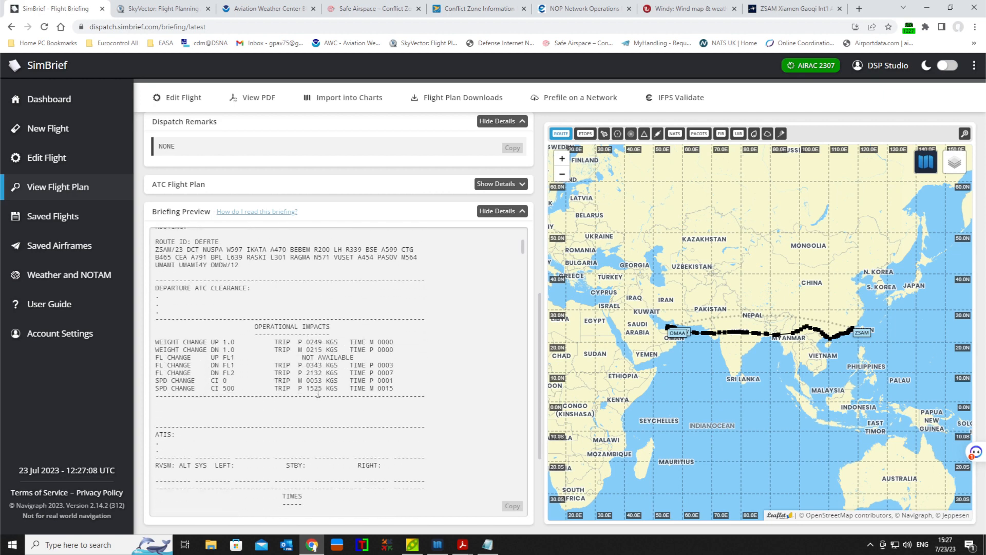
pyautogui.scroll(10, 318, 394)
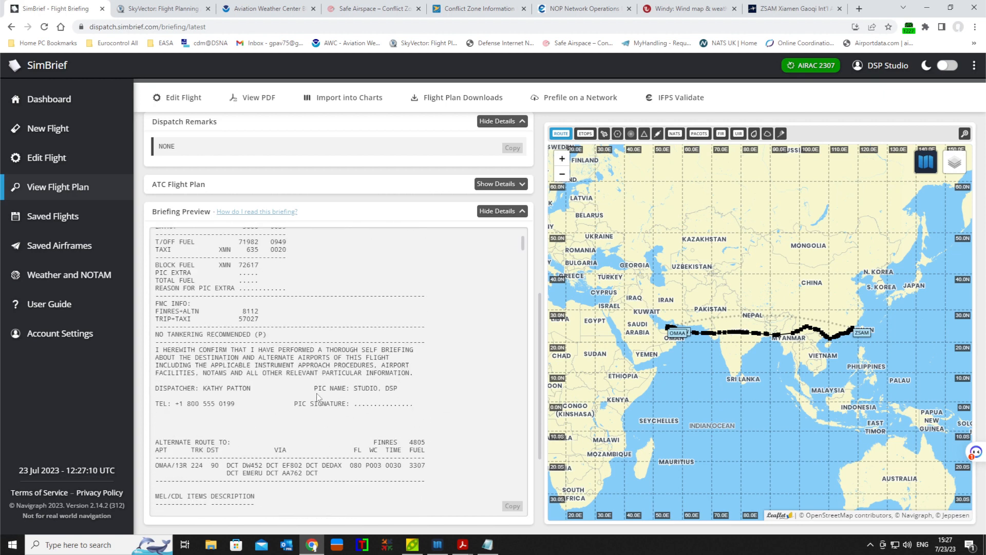
pyautogui.scroll(1, 318, 397)
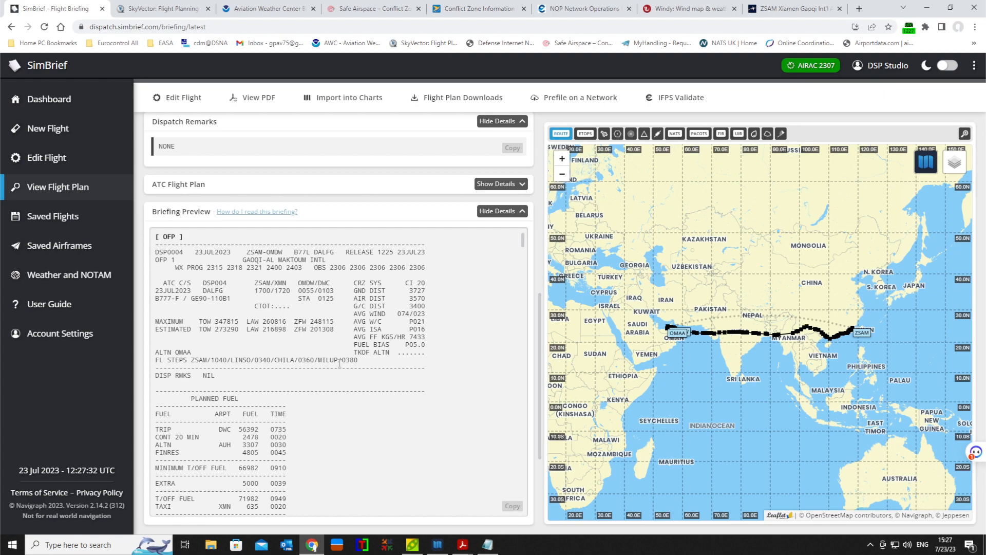
pyautogui.scroll(-15, 280, 356)
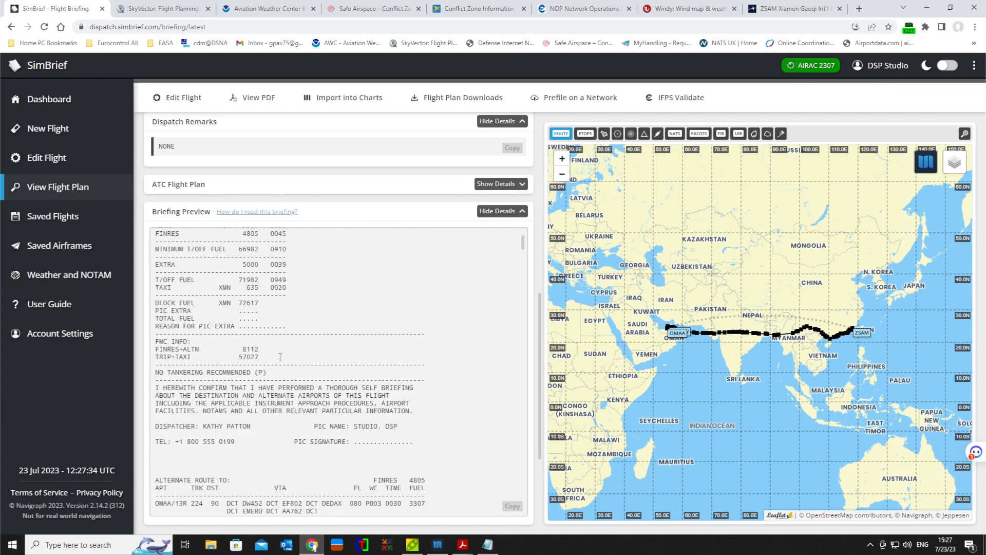
pyautogui.scroll(-2, 273, 357)
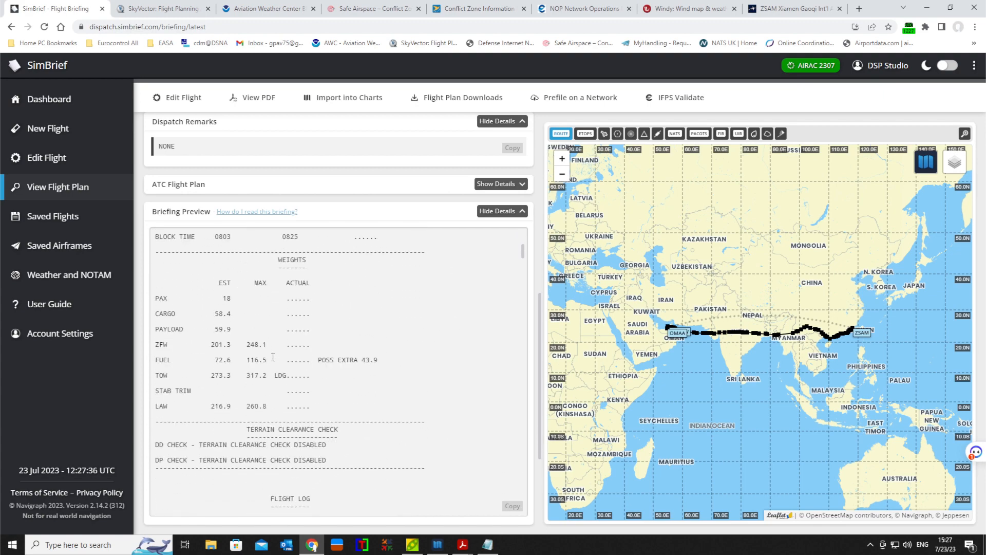
pyautogui.scroll(2, 273, 357)
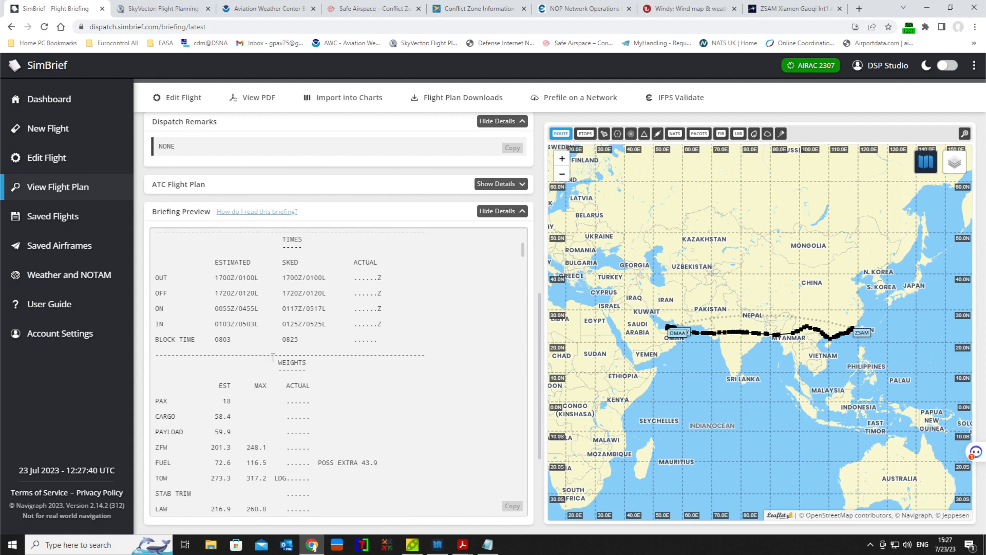
pyautogui.scroll(-5, 273, 357)
pyautogui.scroll(5, 273, 359)
pyautogui.scroll(-2, 308, 374)
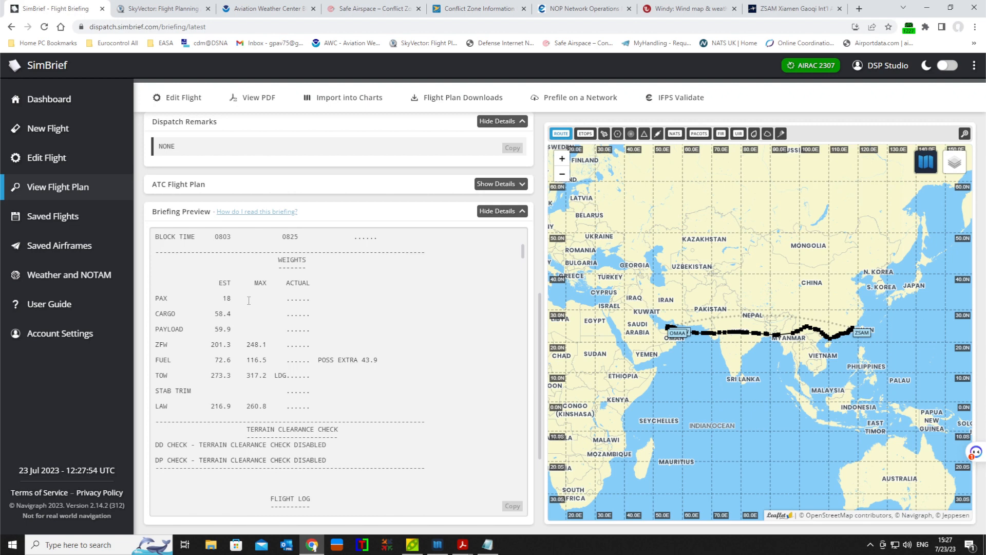
pyautogui.scroll(3, 272, 318)
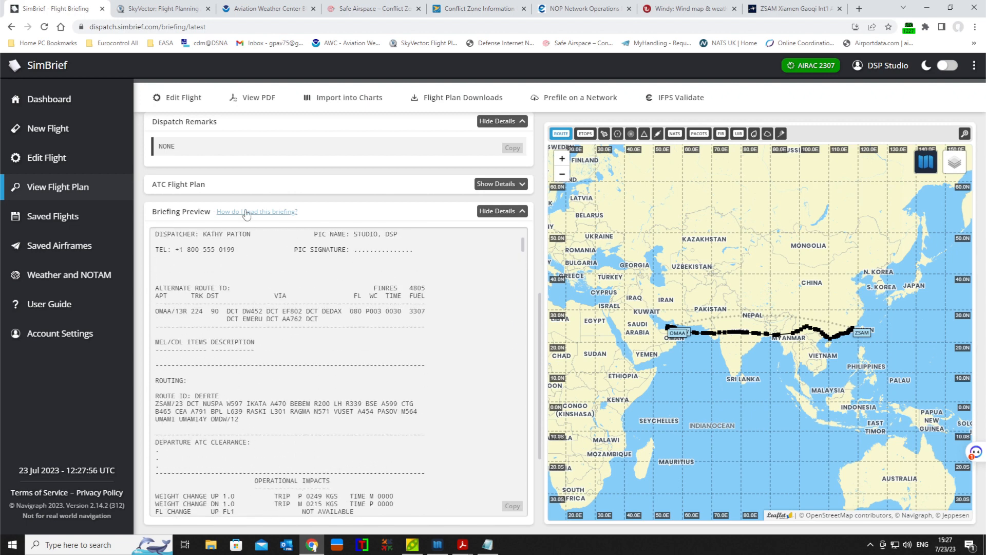
# - Reopen the flight for editing and set the passenger count to 1, keeping the freight at 58000 kg
pyautogui.scroll(3, 247, 213)
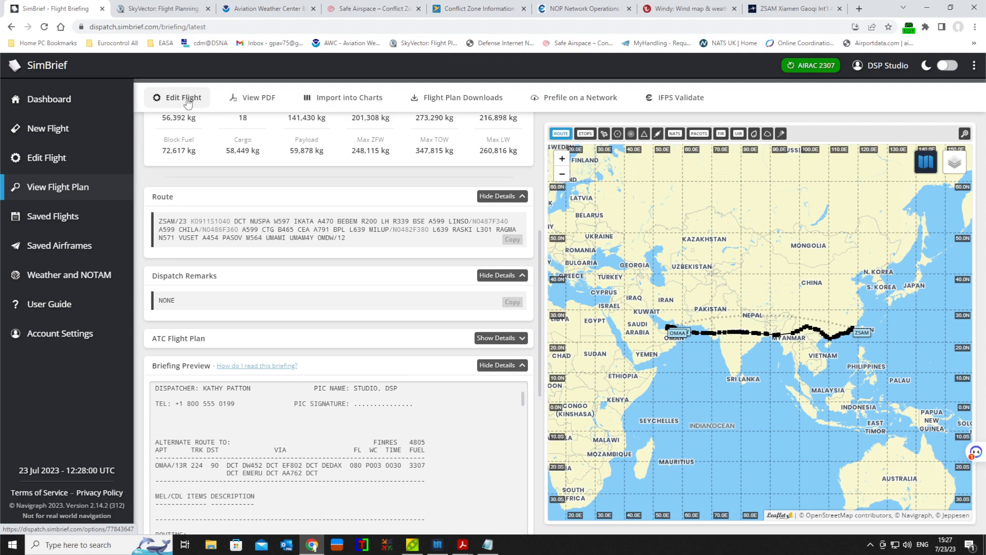
pyautogui.click(188, 102)
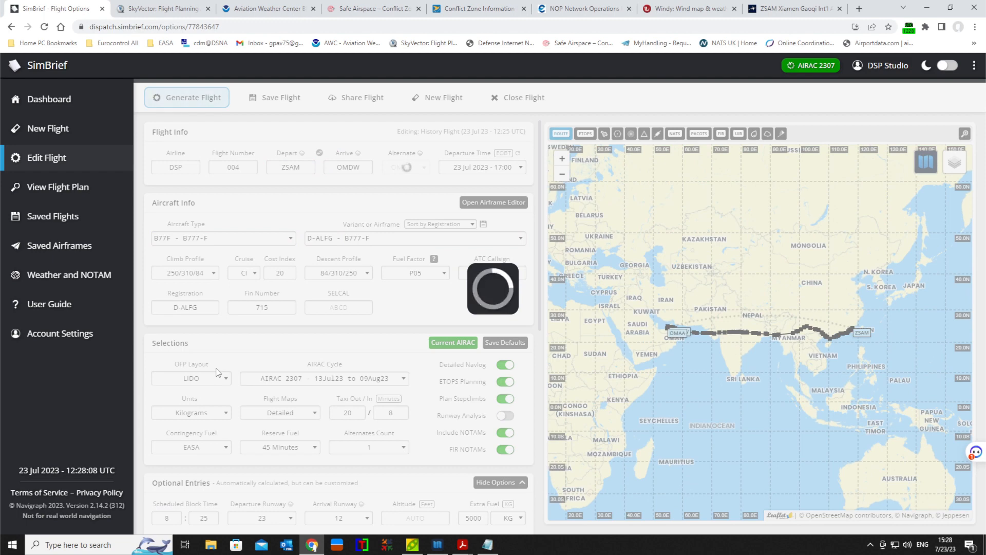
pyautogui.scroll(-4, 216, 372)
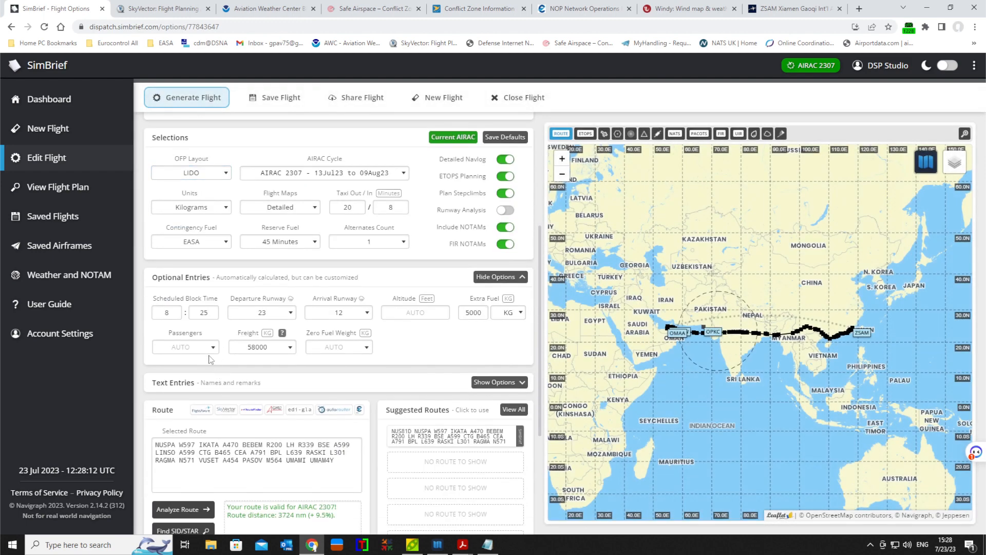
pyautogui.click(208, 347)
pyautogui.click(198, 371)
pyautogui.click(193, 347)
pyautogui.press('BackSpace')
pyautogui.write('1')
pyautogui.click(438, 353)
pyautogui.moveTo(282, 335)
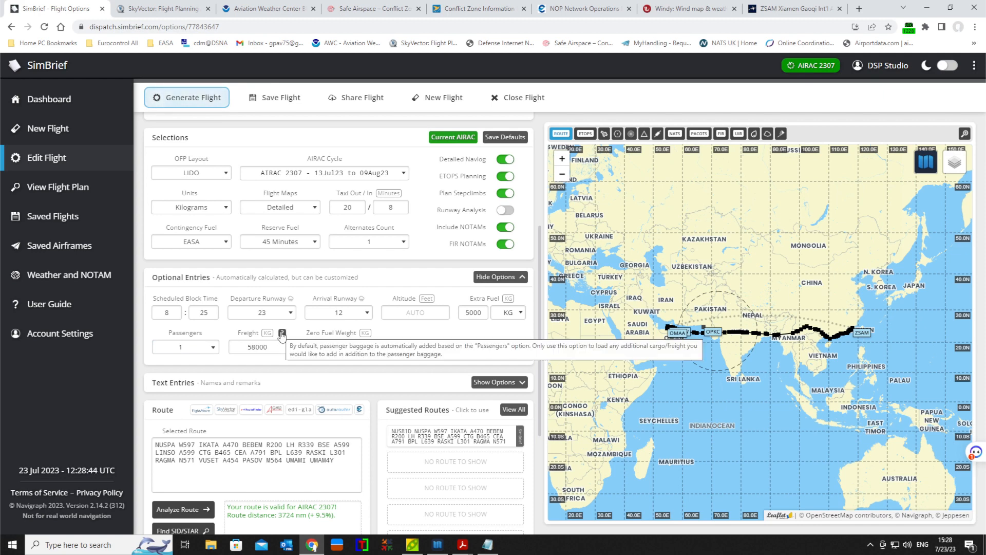
# - Check the selected route and optional entries, and regenerate the ZSAM to OMDW flight plan
pyautogui.scroll(-3, 456, 344)
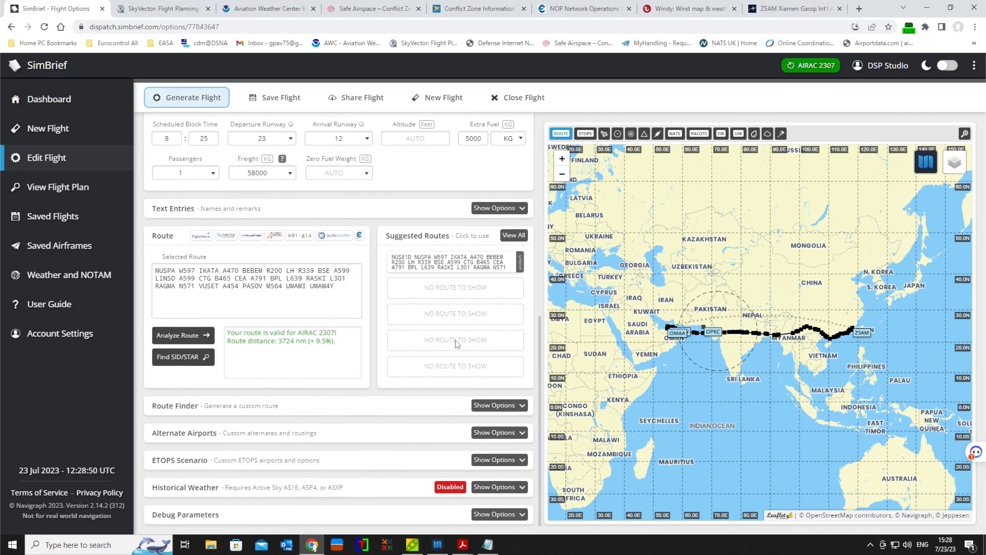
pyautogui.click(324, 305)
pyautogui.scroll(4, 325, 306)
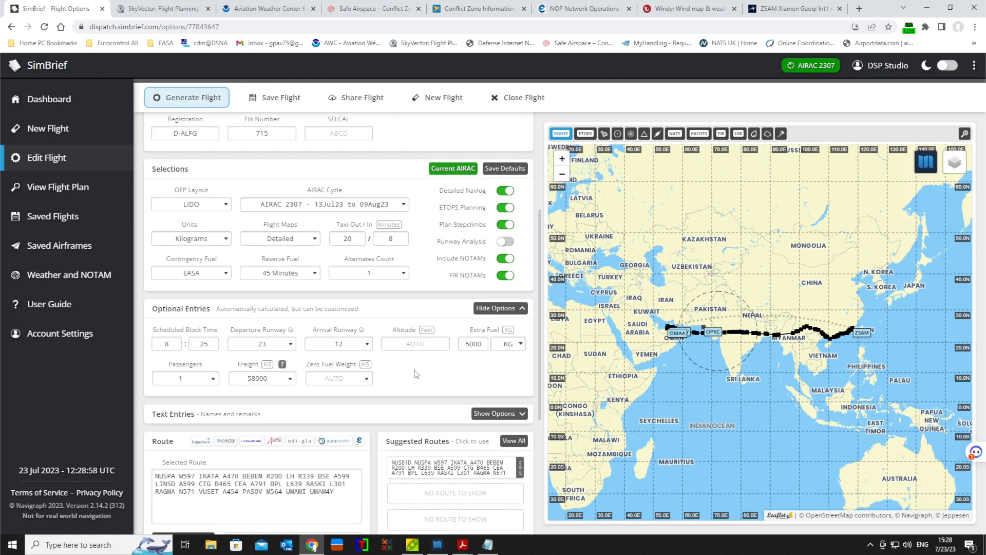
pyautogui.scroll(3, 416, 374)
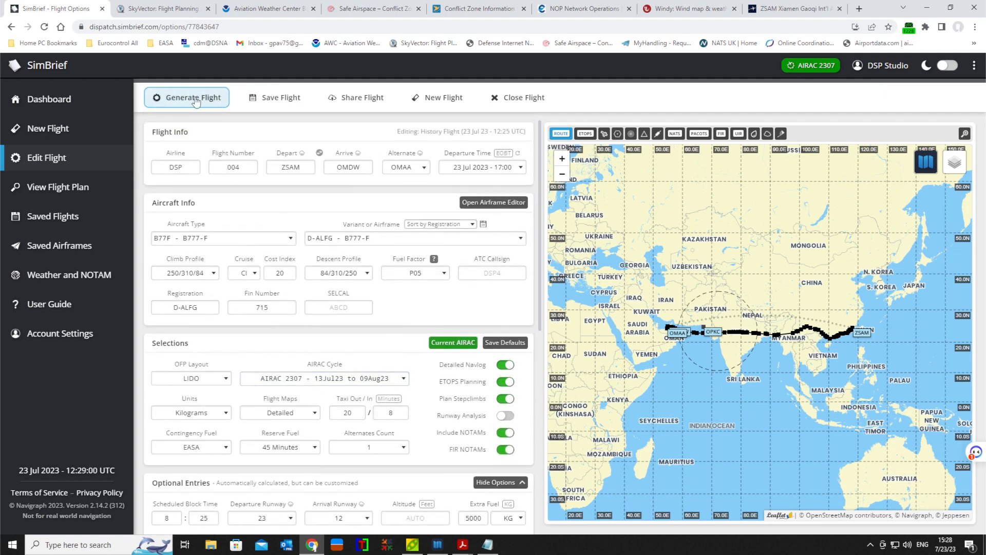
pyautogui.click(195, 97)
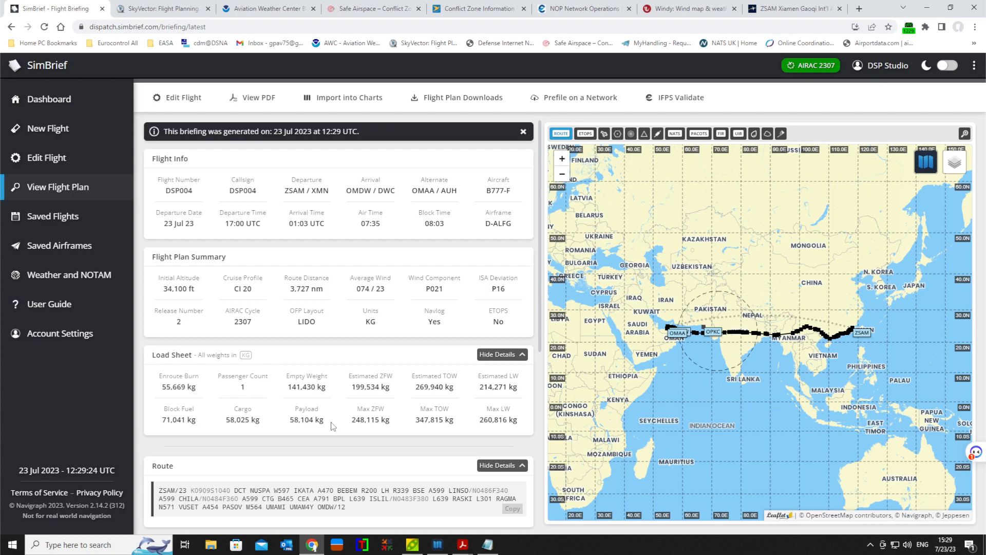
# - Review the regenerated briefing and its PDF version, examining planned fuel, alternate route, operational impacts, times and weights, and close the PDF
pyautogui.scroll(-2, 332, 426)
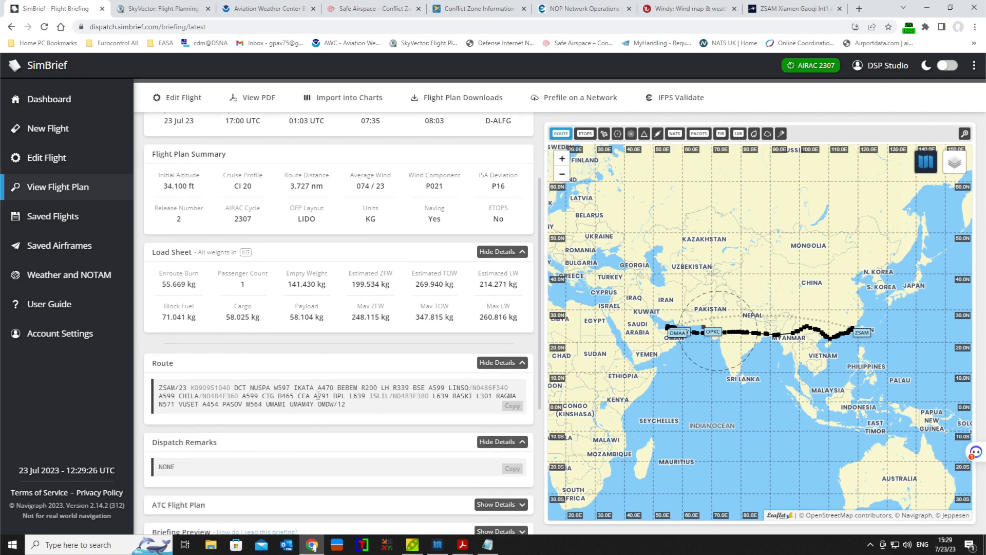
pyautogui.scroll(-4, 335, 404)
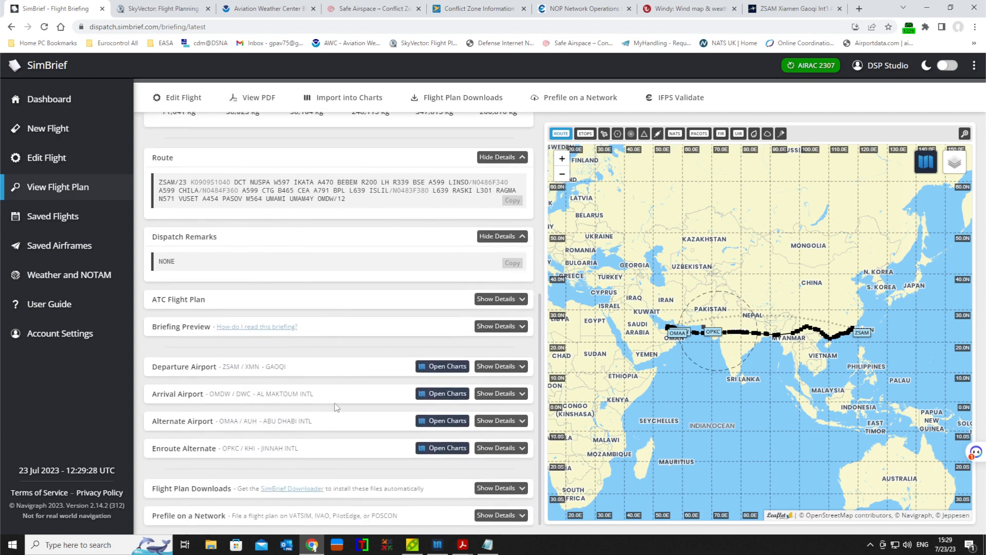
pyautogui.scroll(5, 337, 407)
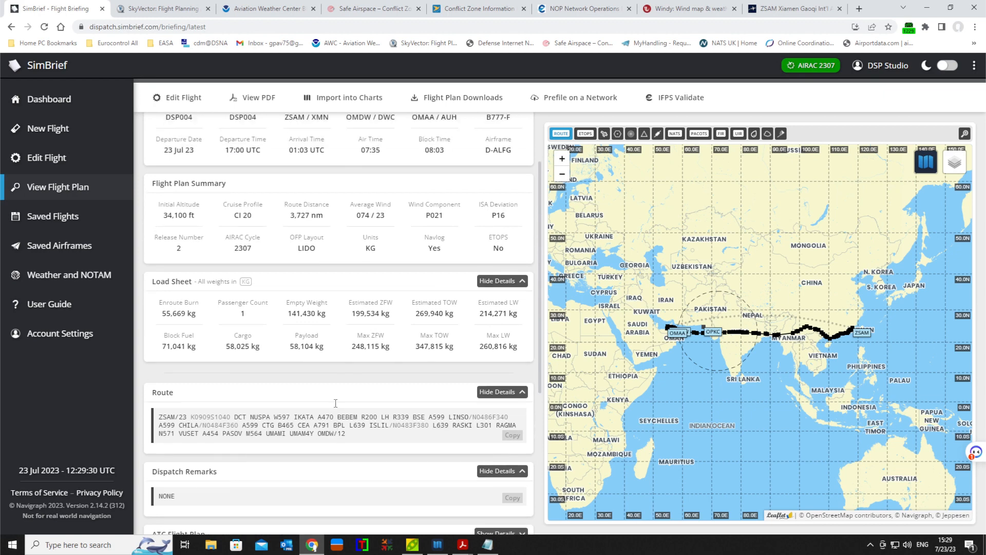
pyautogui.scroll(2, 336, 404)
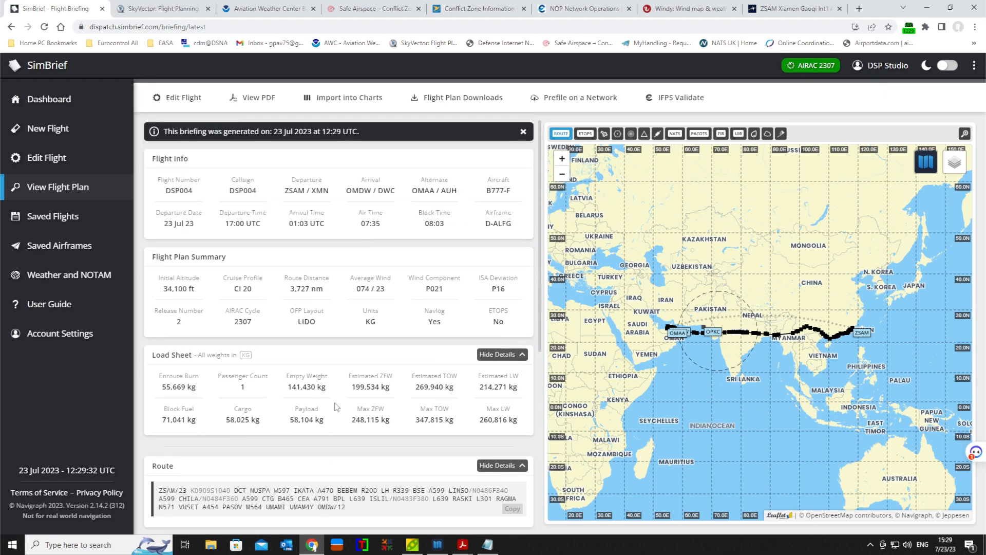
pyautogui.click(252, 98)
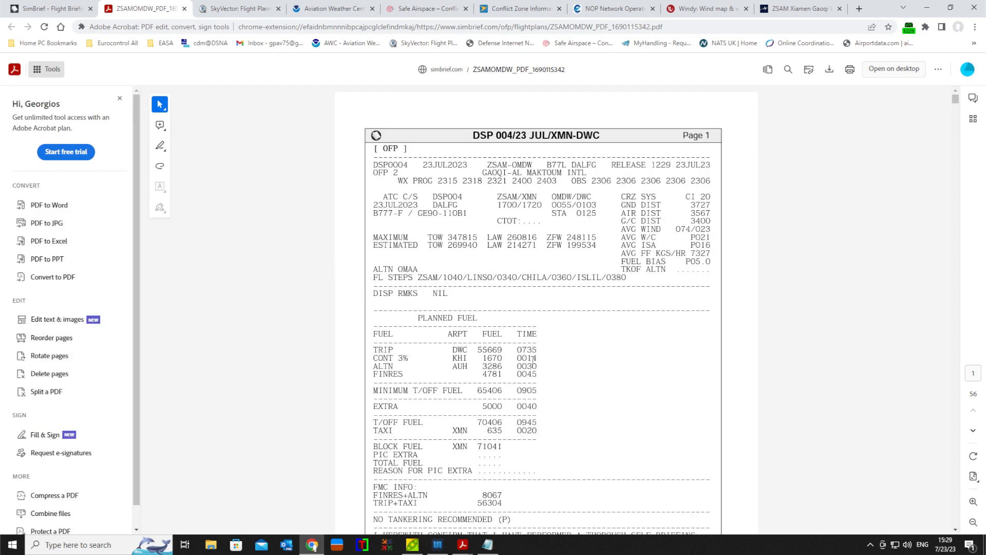
pyautogui.scroll(-1, 533, 358)
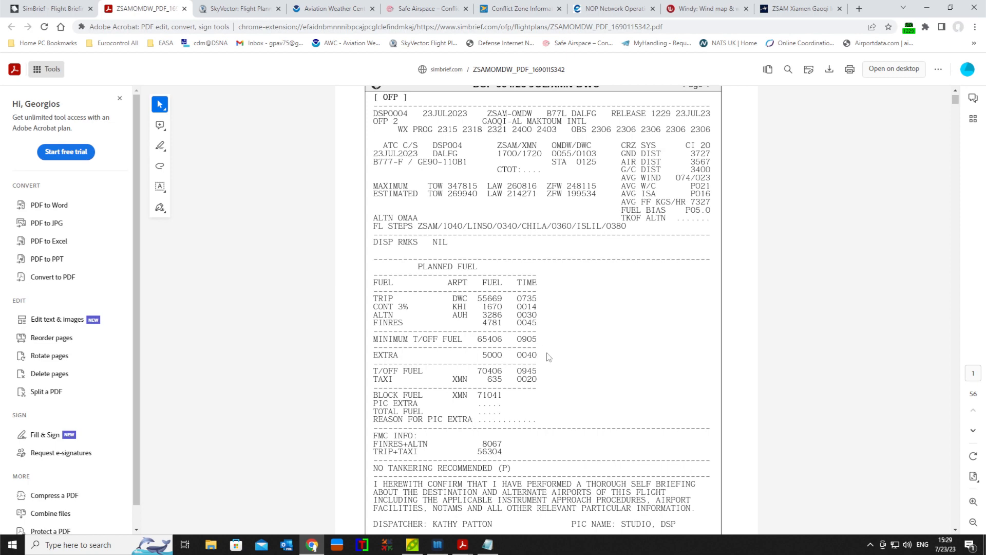
pyautogui.scroll(-3, 503, 334)
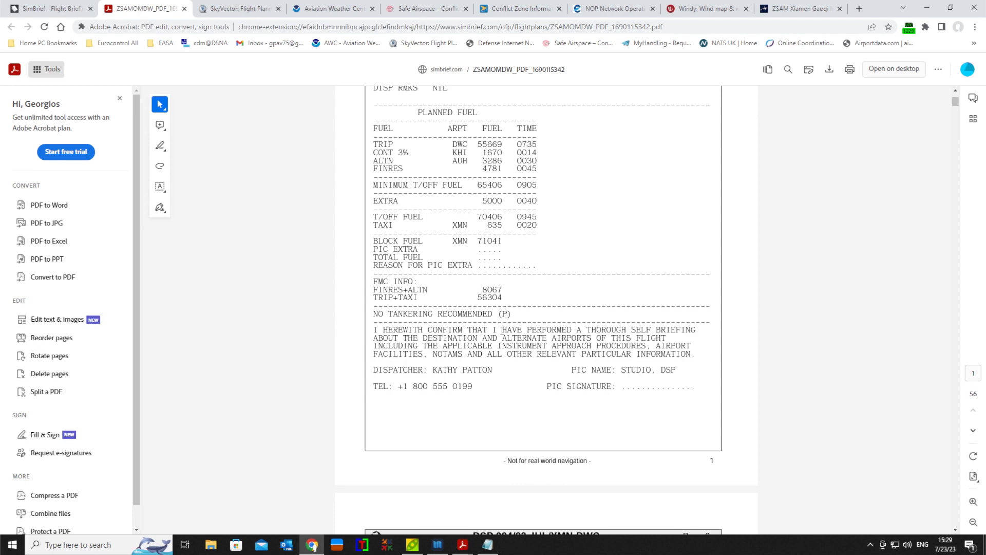
pyautogui.scroll(-7, 502, 330)
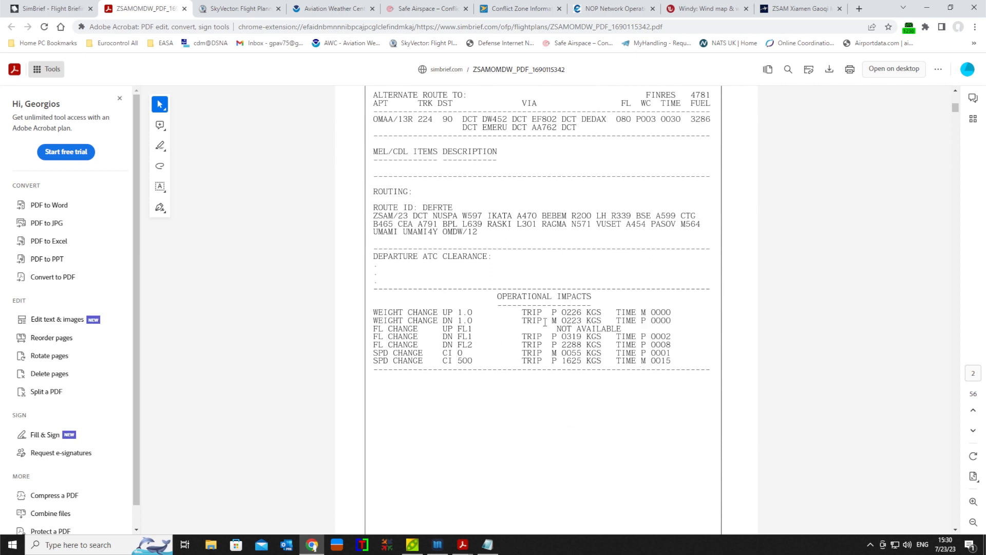
pyautogui.scroll(-10, 545, 321)
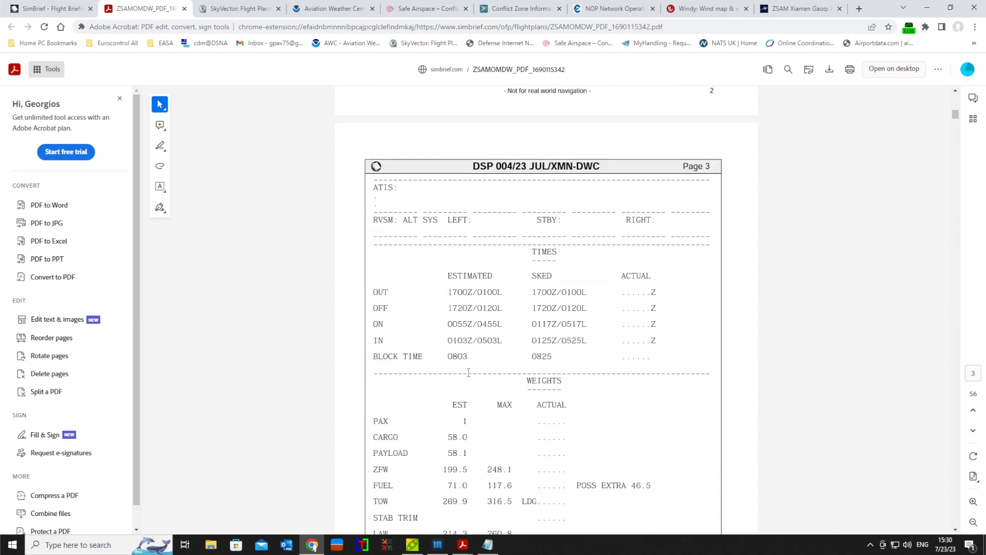
pyautogui.scroll(-2, 505, 362)
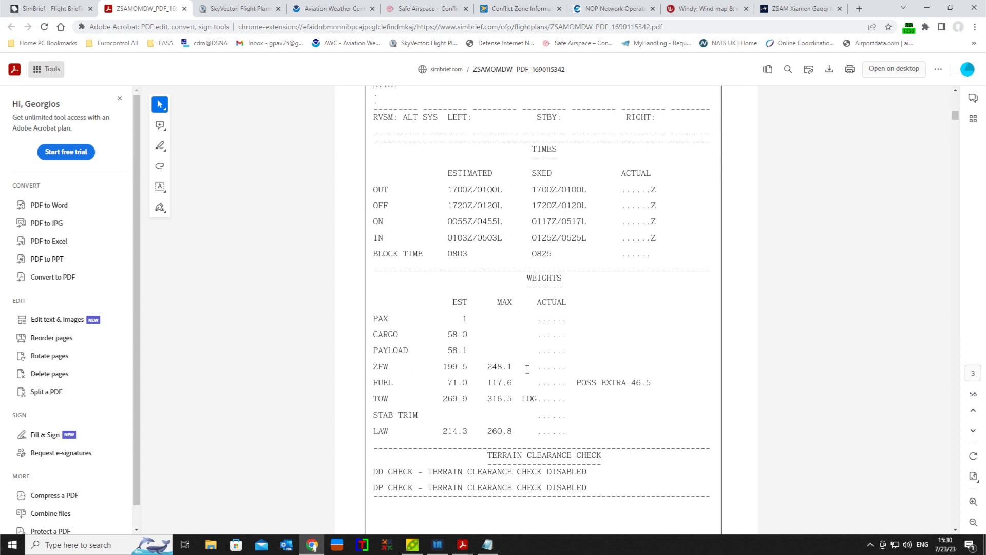
pyautogui.scroll(-4, 528, 409)
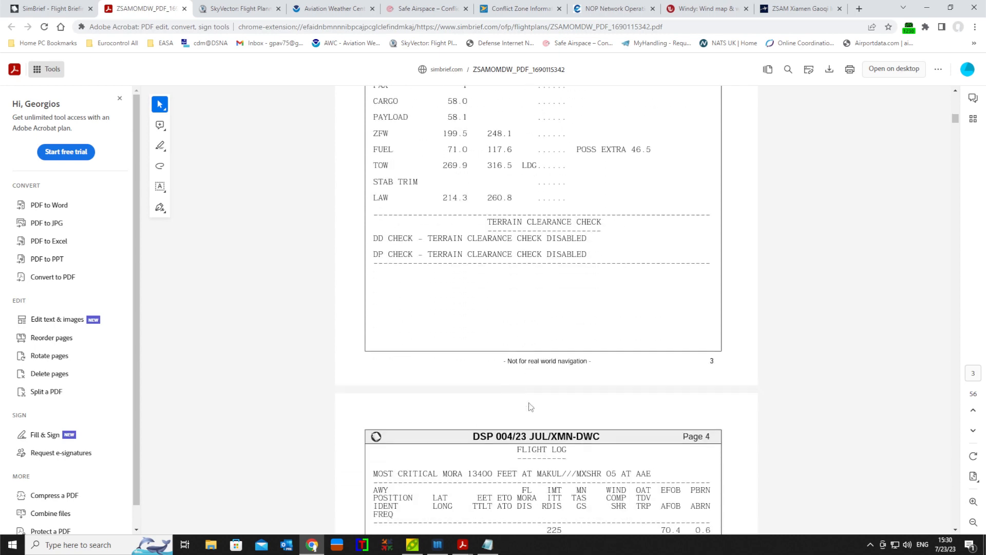
pyautogui.scroll(-5, 531, 407)
pyautogui.scroll(15, 525, 399)
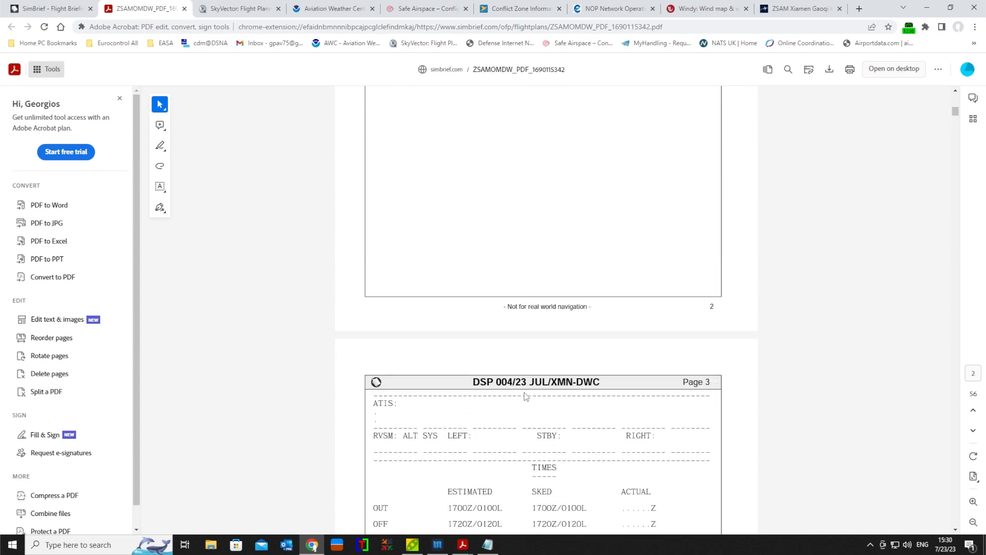
pyautogui.scroll(15, 525, 397)
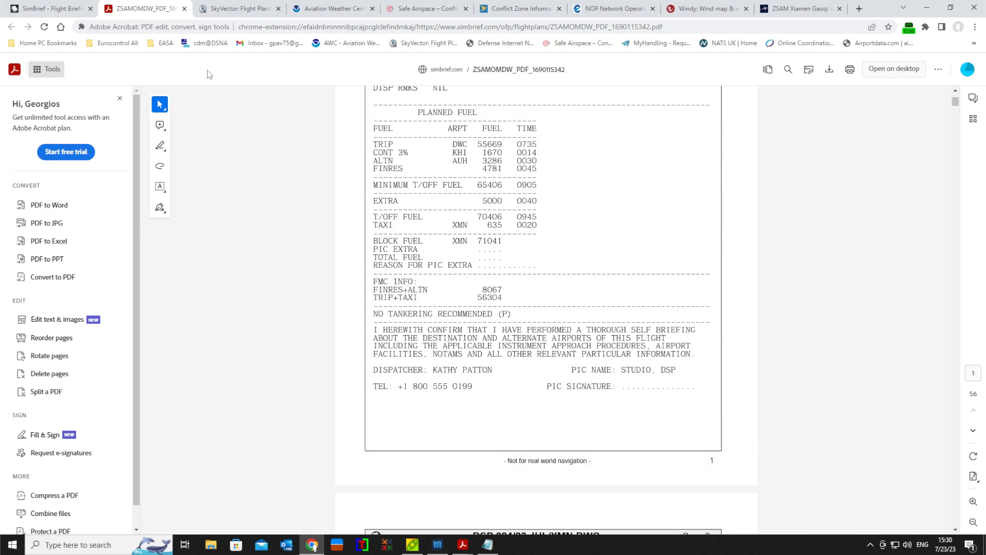
pyautogui.click(184, 9)
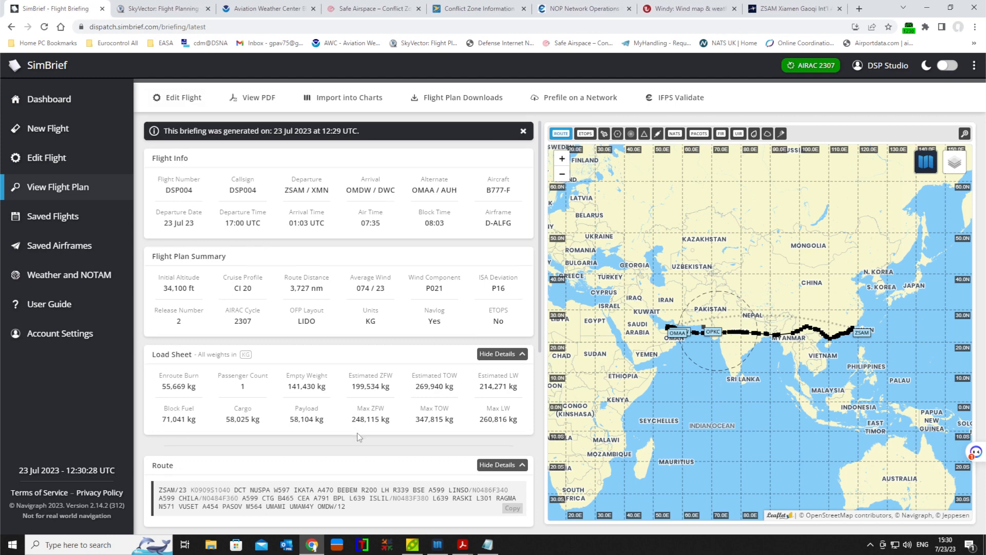
# - Copy the full ATC flight plan from the briefing, paste it below the LINSO route in Notepad, and minimize Notepad
pyautogui.scroll(-6, 356, 432)
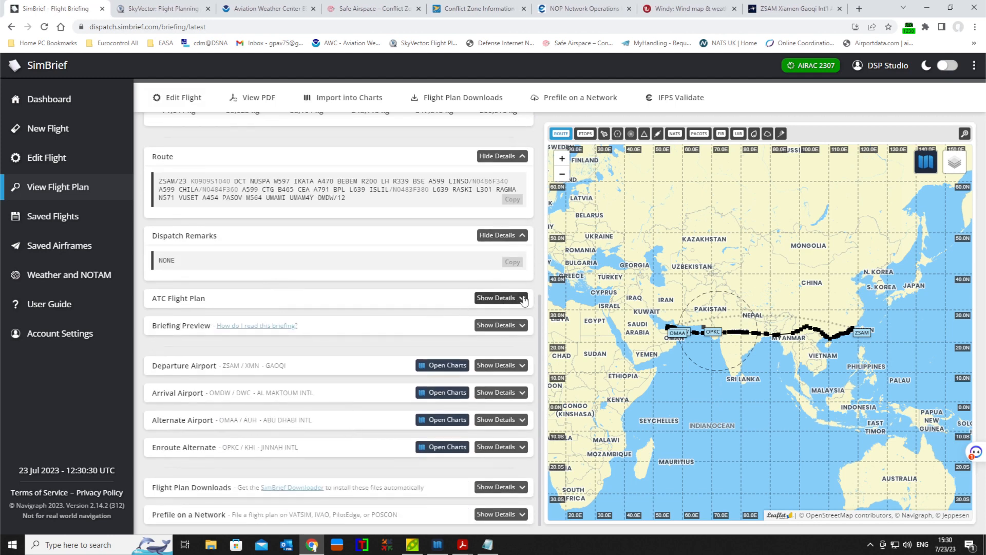
pyautogui.click(497, 298)
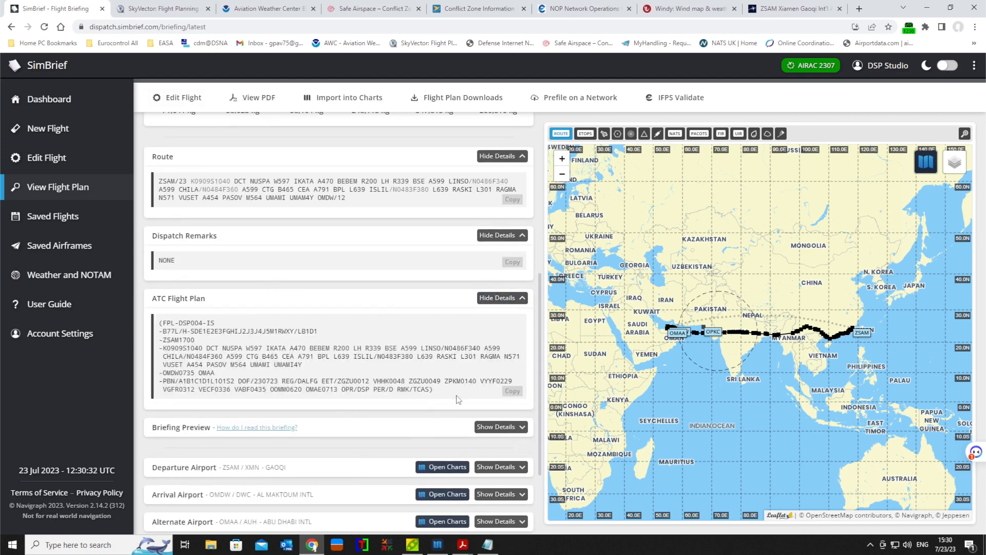
pyautogui.moveTo(433, 391); pyautogui.dragTo(159, 322)
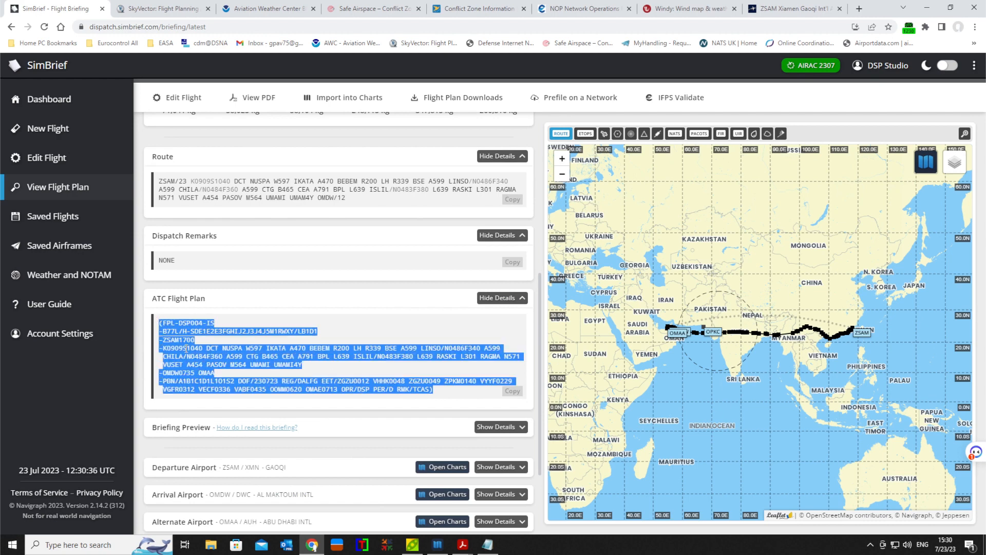
pyautogui.click(512, 391)
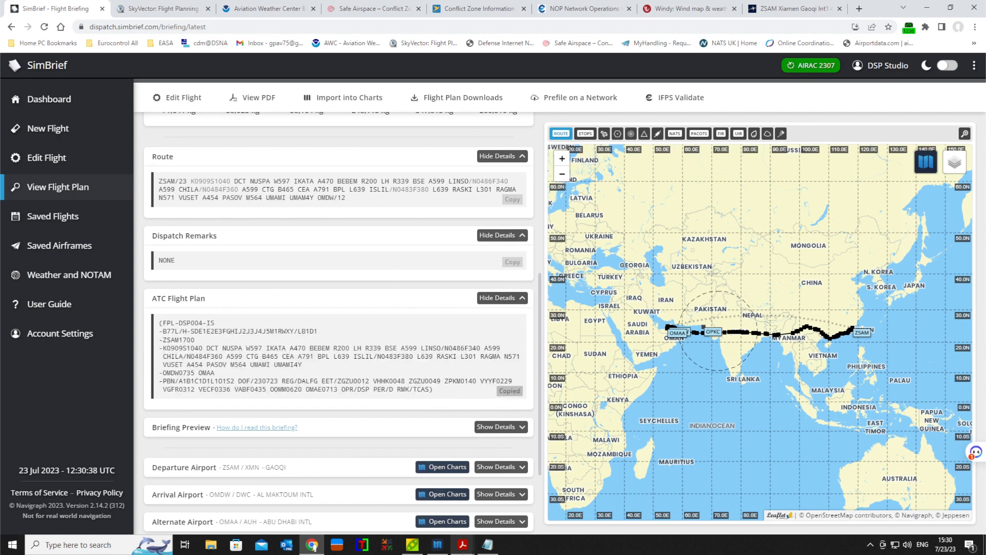
pyautogui.click(487, 545)
pyautogui.click(681, 376)
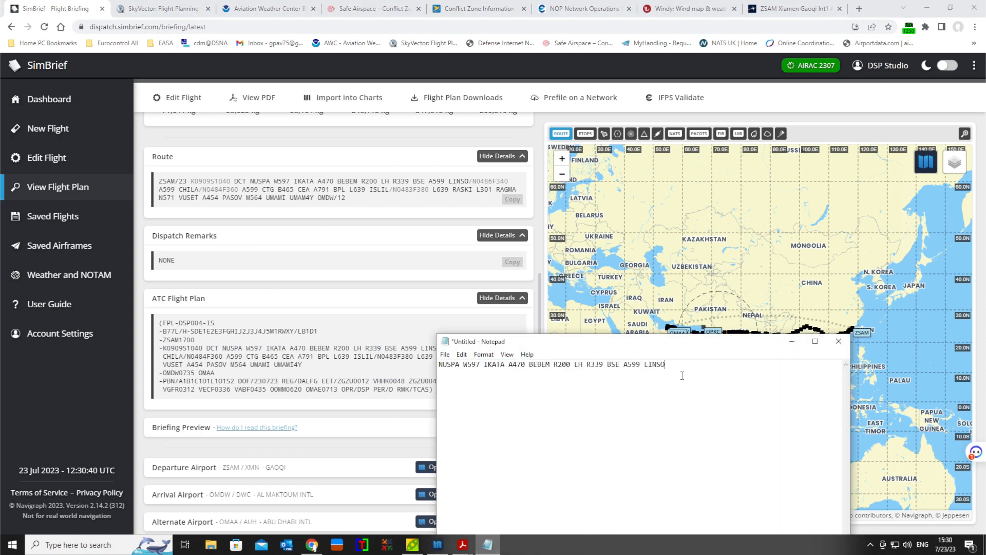
pyautogui.press('Return')
pyautogui.hotkey('ctrl', 'v')
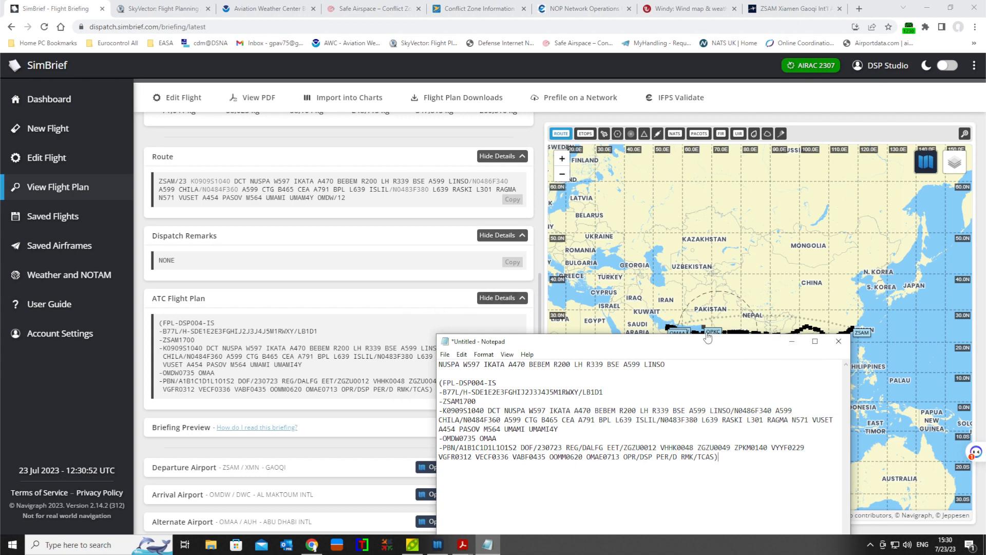
pyautogui.click(793, 342)
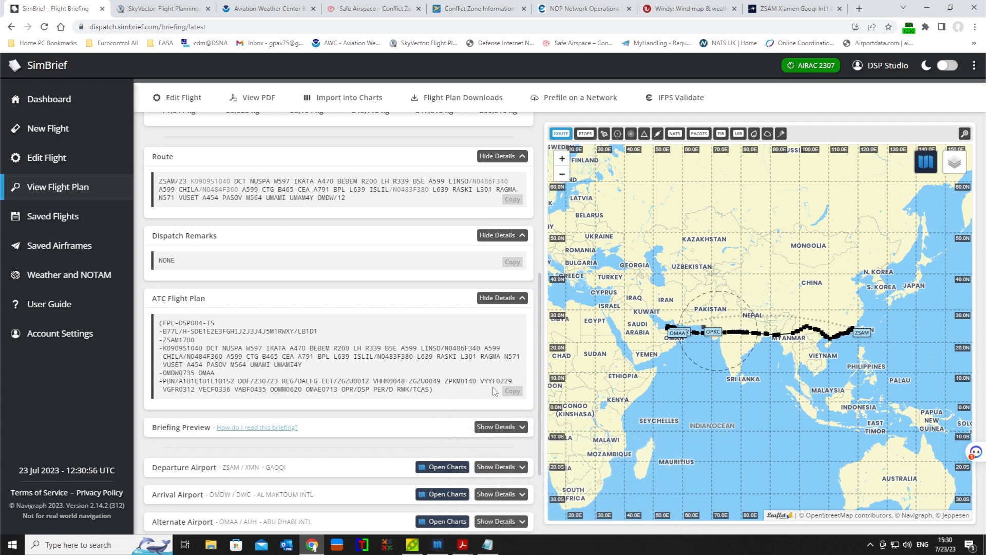
# - Look over the briefing's flight info, flight plan summary, load sheet, route and ATC flight plan
pyautogui.scroll(-2, 406, 381)
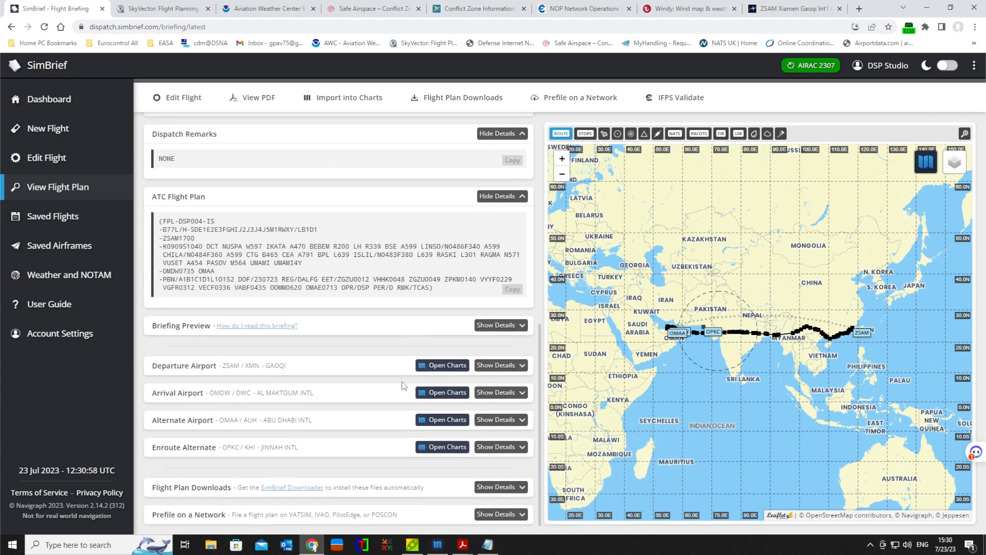
pyautogui.scroll(6, 403, 386)
pyautogui.scroll(2, 403, 385)
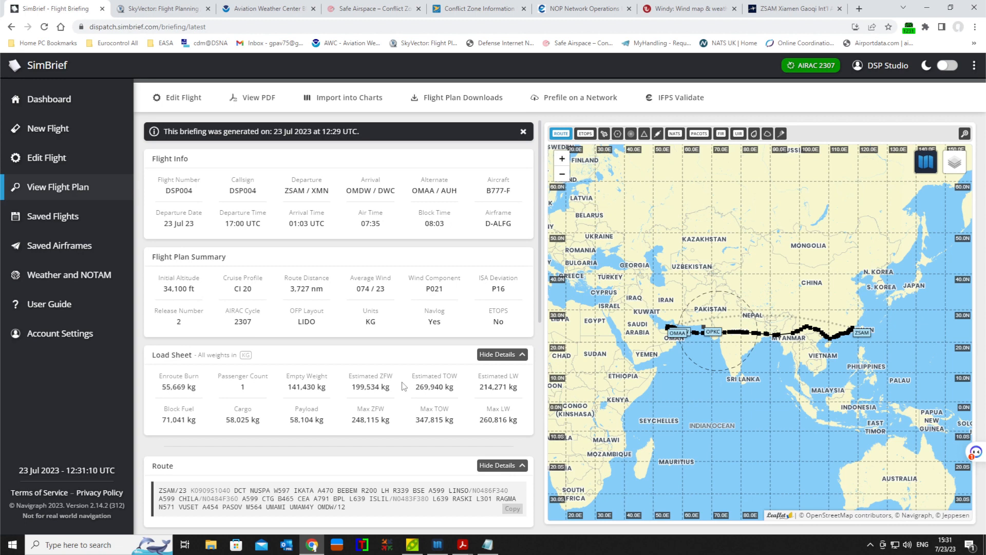
pyautogui.scroll(-8, 334, 312)
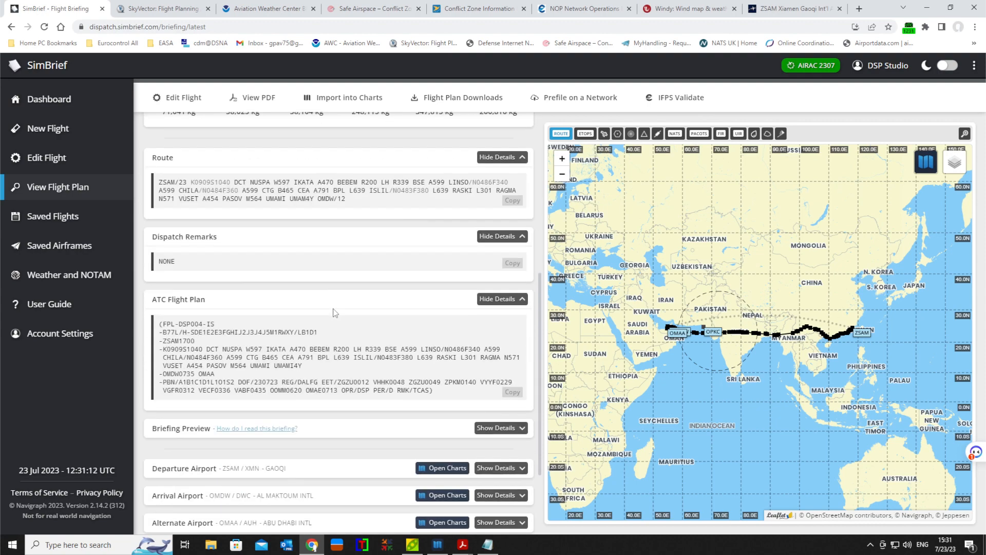
pyautogui.scroll(5, 333, 313)
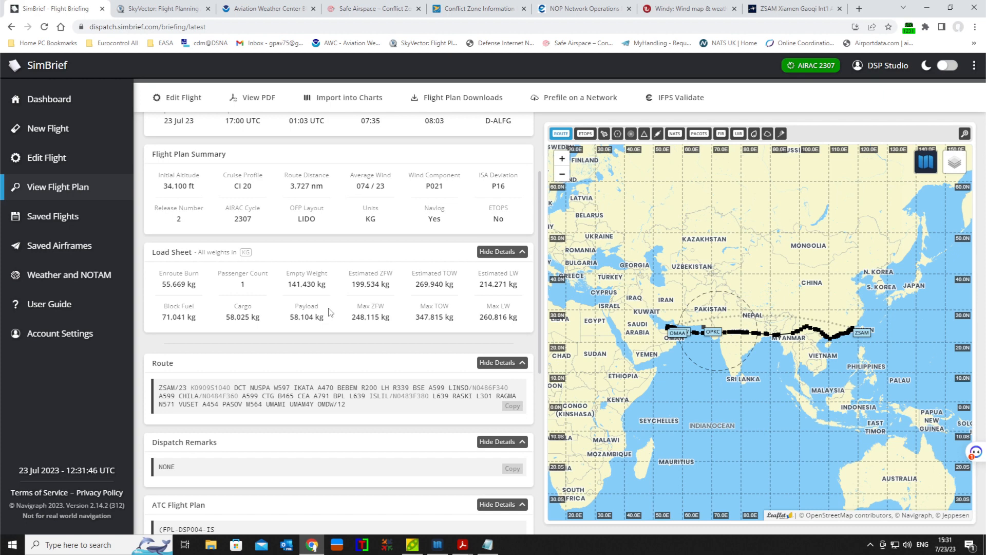
pyautogui.scroll(2, 427, 366)
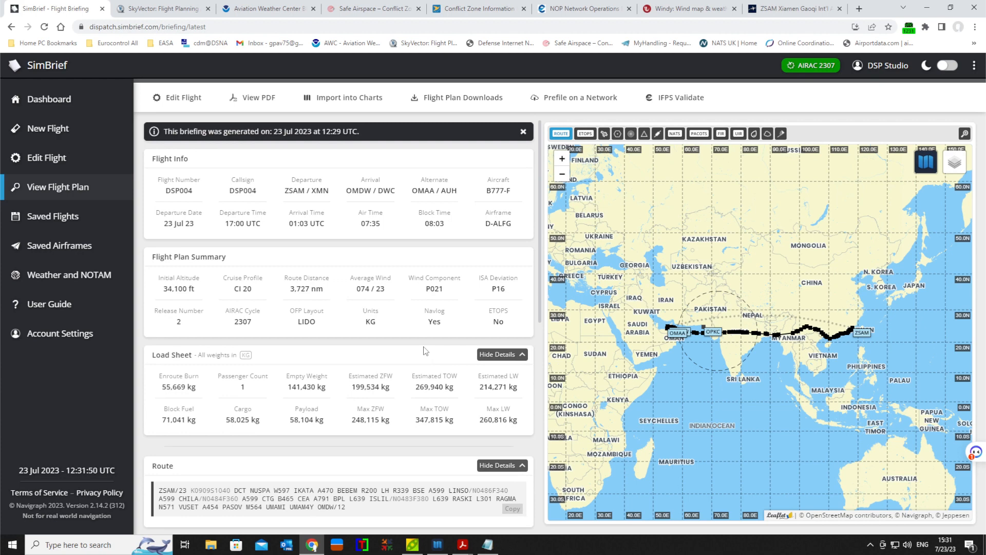
# - Reopen the ZSAM to OMDW flight for editing and check its optional entries and selected route
pyautogui.click(185, 100)
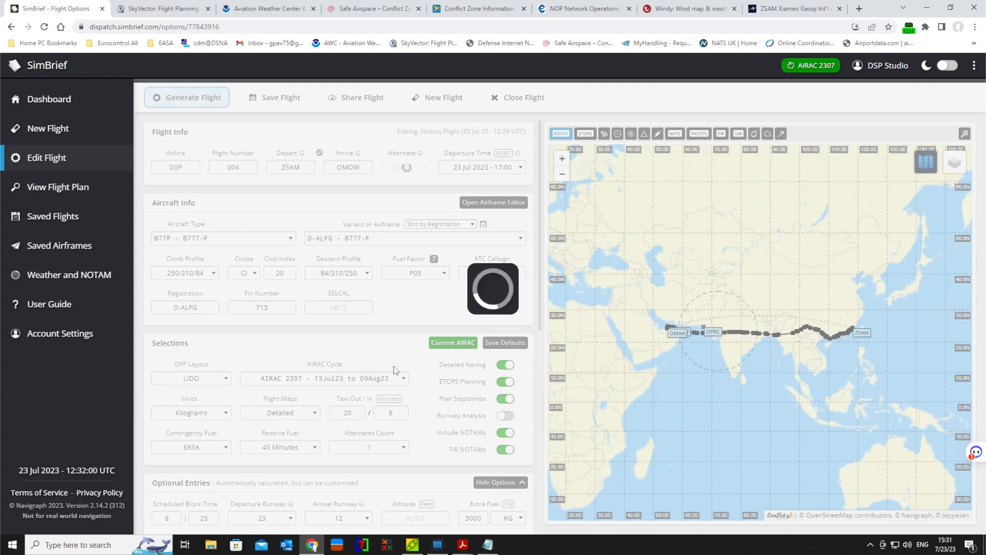
pyautogui.scroll(-5, 334, 366)
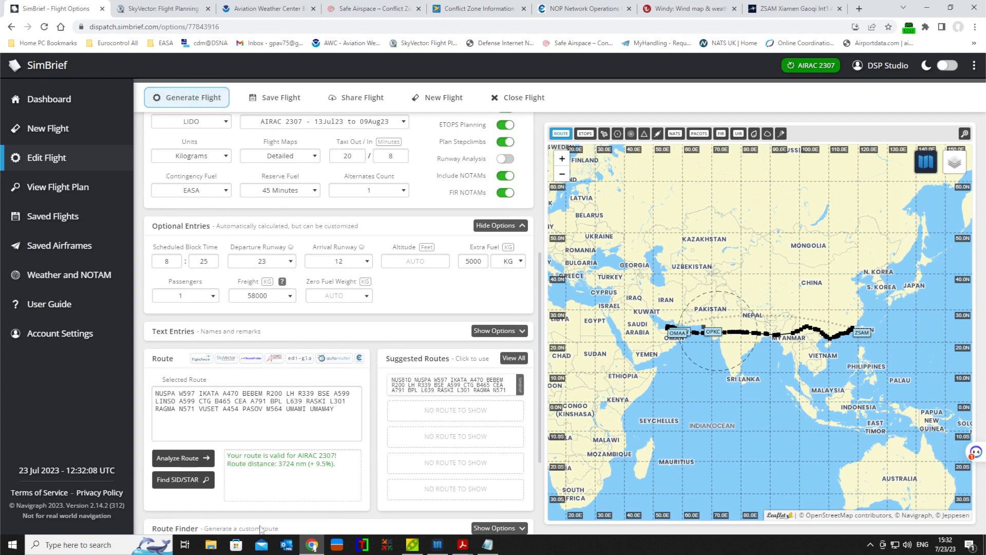
pyautogui.click(315, 387)
pyautogui.scroll(-1, 843, 381)
pyautogui.scroll(1, 847, 374)
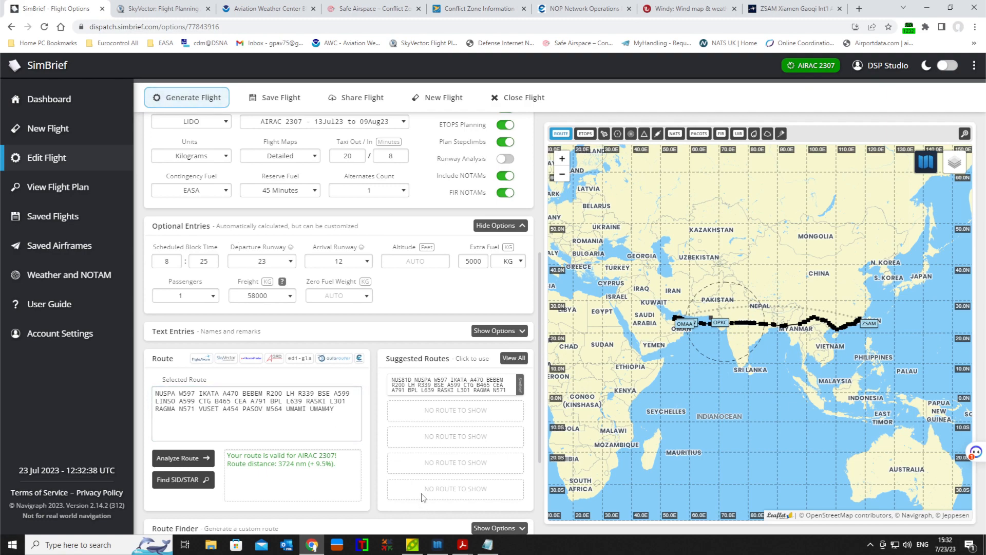
# - Switch to Navigraph Charts and import the most recent DSP004 ZSAM/XMN to OMDW/DWC flight from SimBrief
pyautogui.click(437, 545)
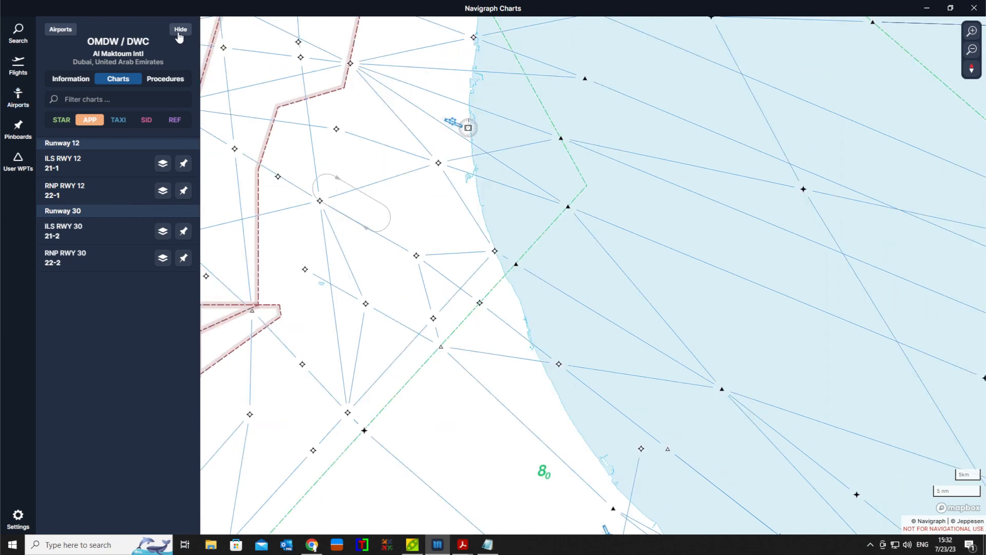
pyautogui.click(179, 29)
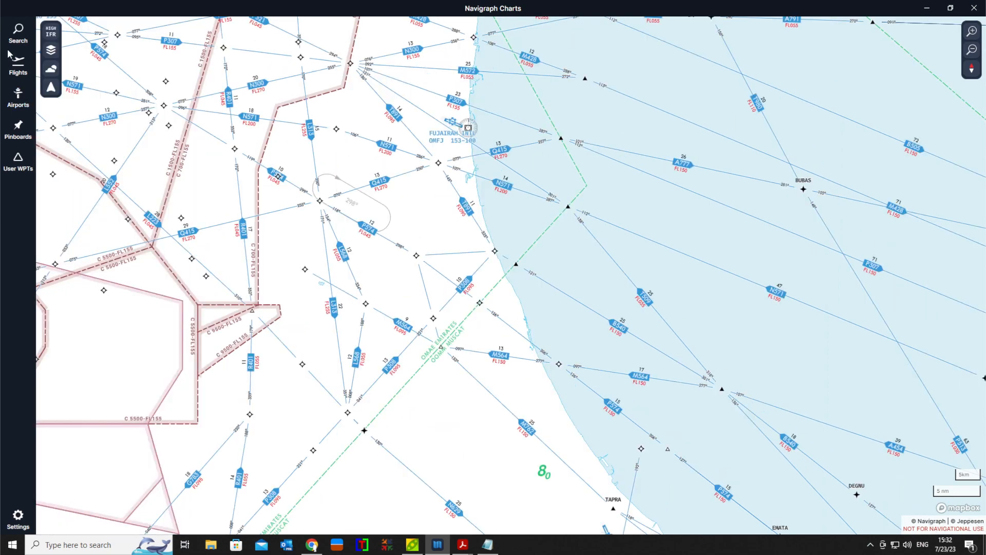
pyautogui.click(18, 64)
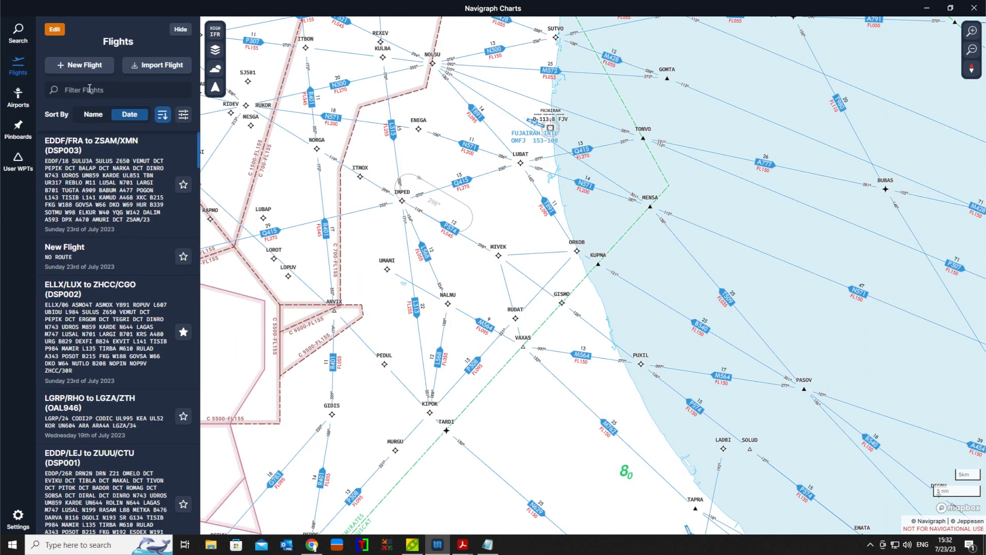
pyautogui.click(147, 67)
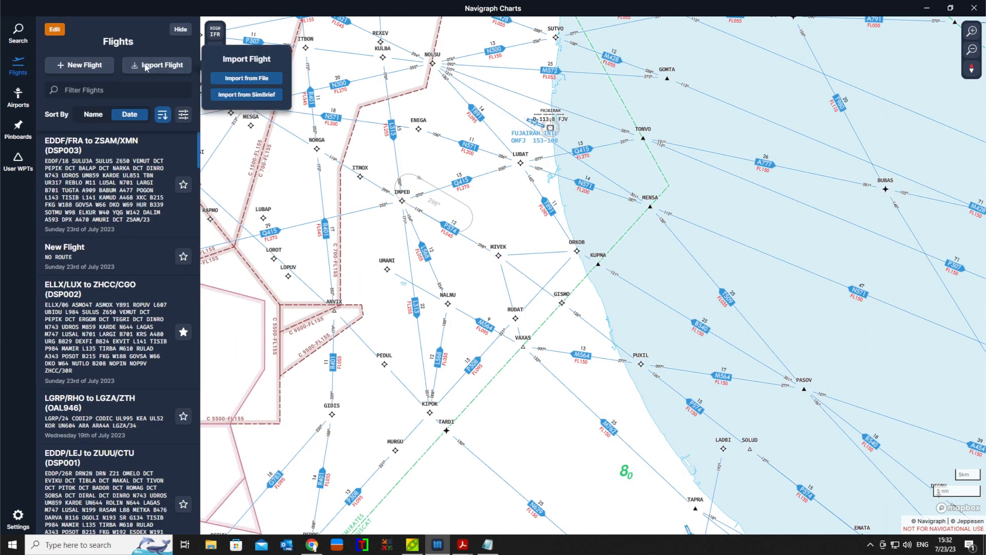
pyautogui.click(226, 95)
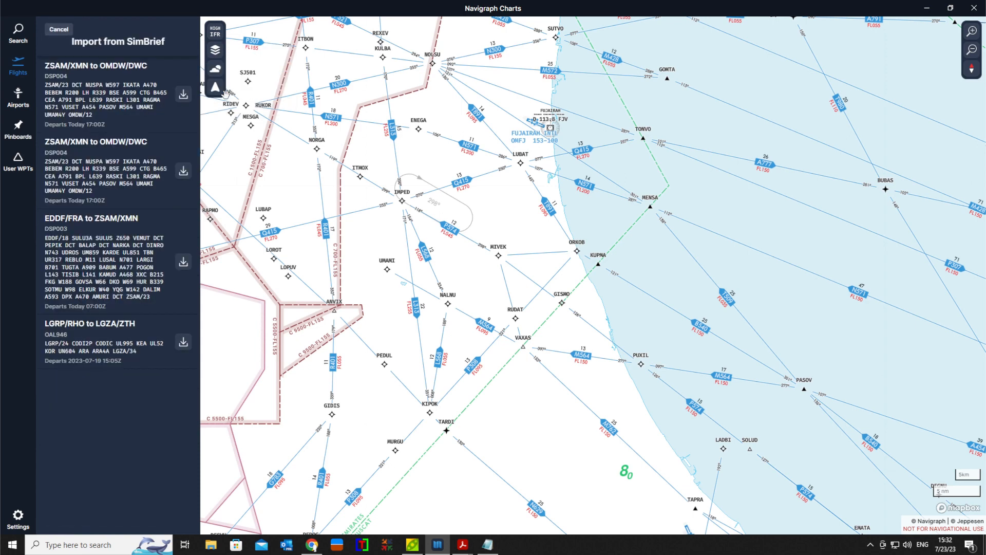
pyautogui.click(183, 94)
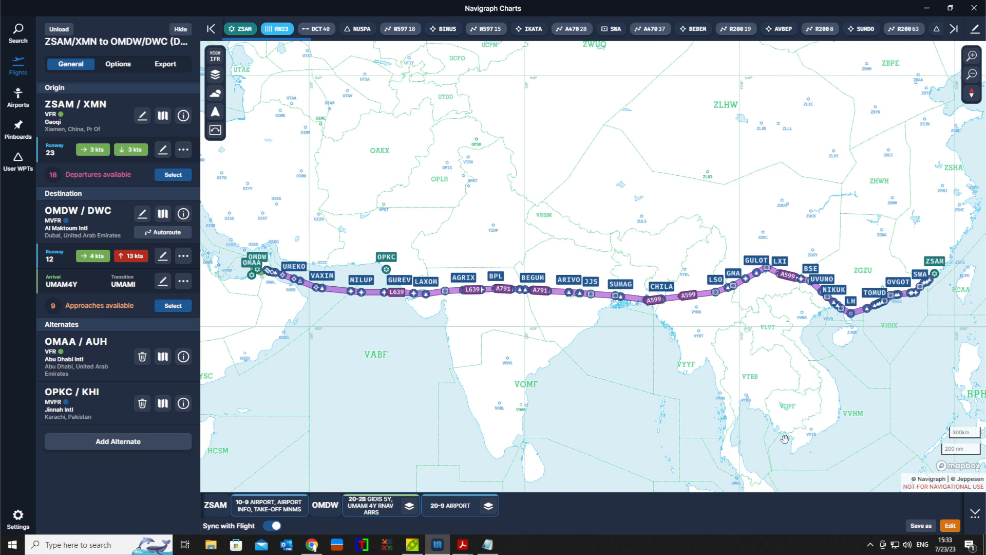
# - Examine the imported route between OMDW and ZSAM on the map with the Radar weather overlay switched on
pyautogui.moveTo(782, 382); pyautogui.dragTo(753, 371)
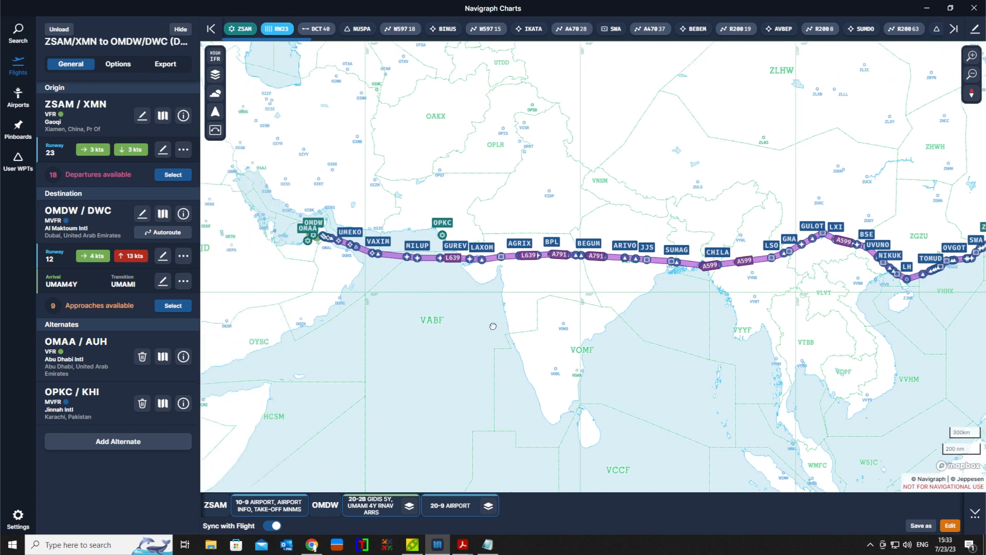
pyautogui.moveTo(372, 319); pyautogui.dragTo(435, 308)
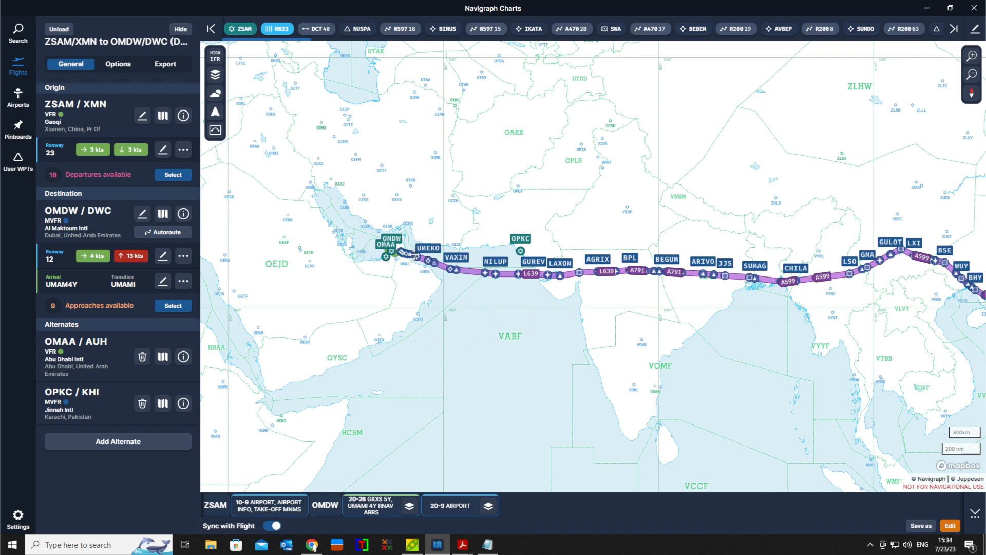
pyautogui.moveTo(888, 313); pyautogui.dragTo(799, 316)
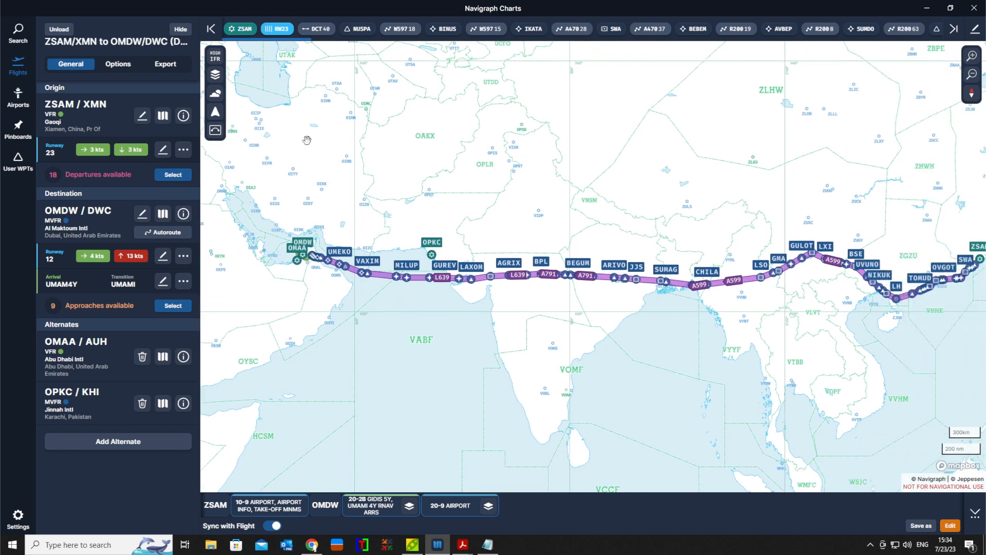
pyautogui.click(215, 94)
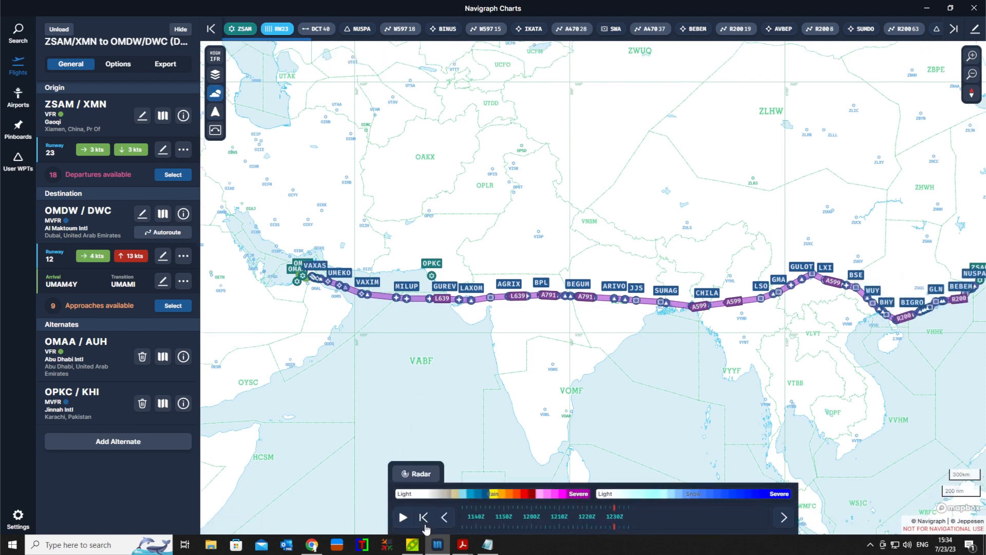
pyautogui.moveTo(765, 405); pyautogui.dragTo(671, 381)
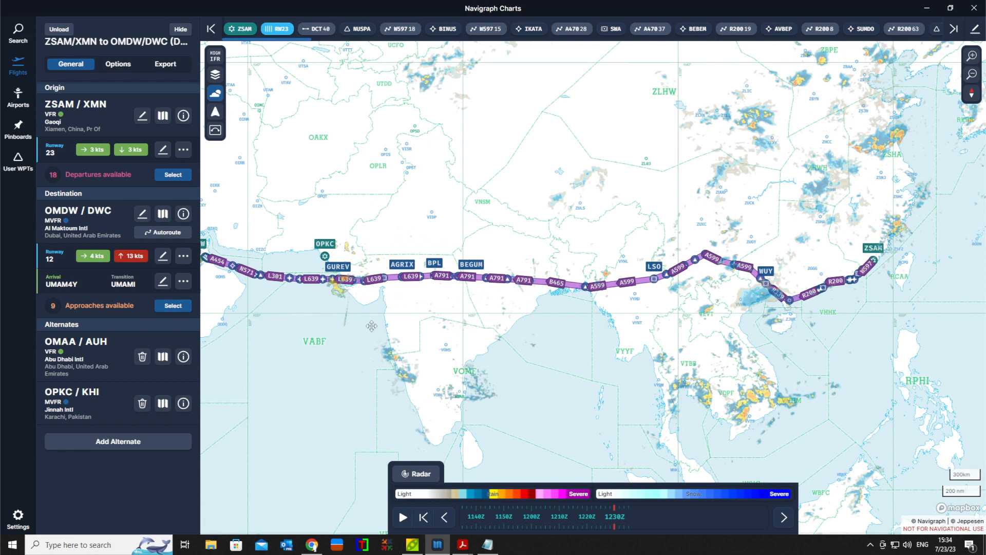
# - Show the Icing (Severity) layer along the route and compare it at FL300 and FL340
pyautogui.click(420, 476)
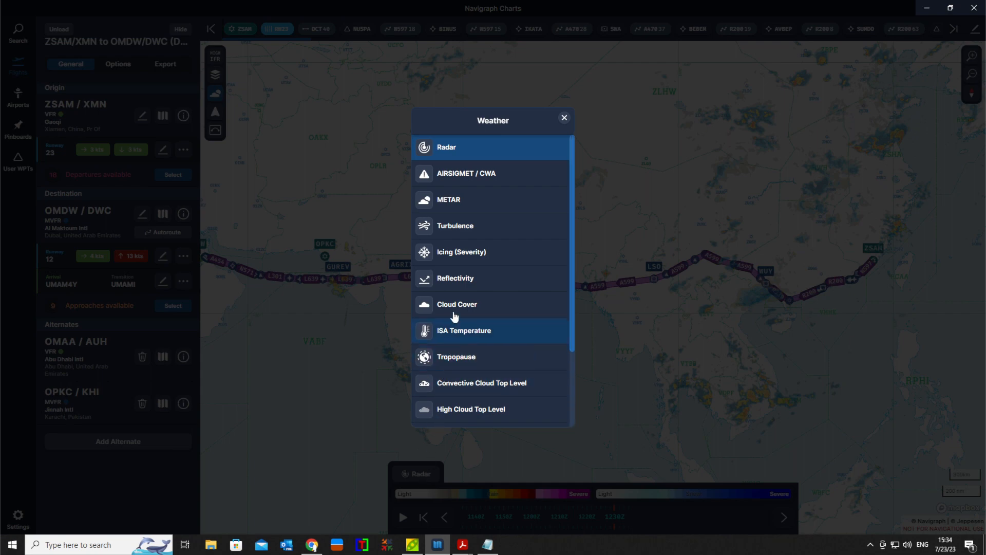
pyautogui.click(461, 257)
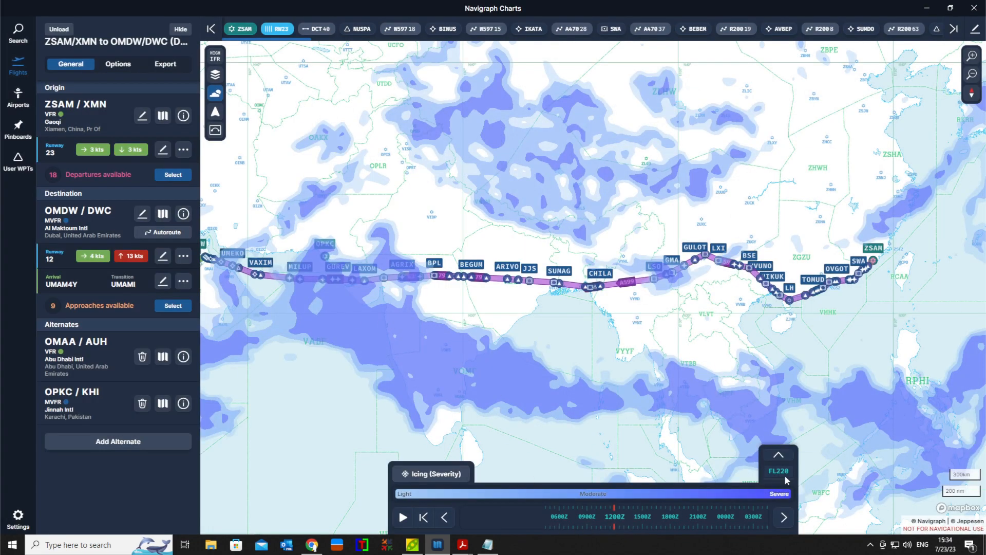
pyautogui.click(779, 456)
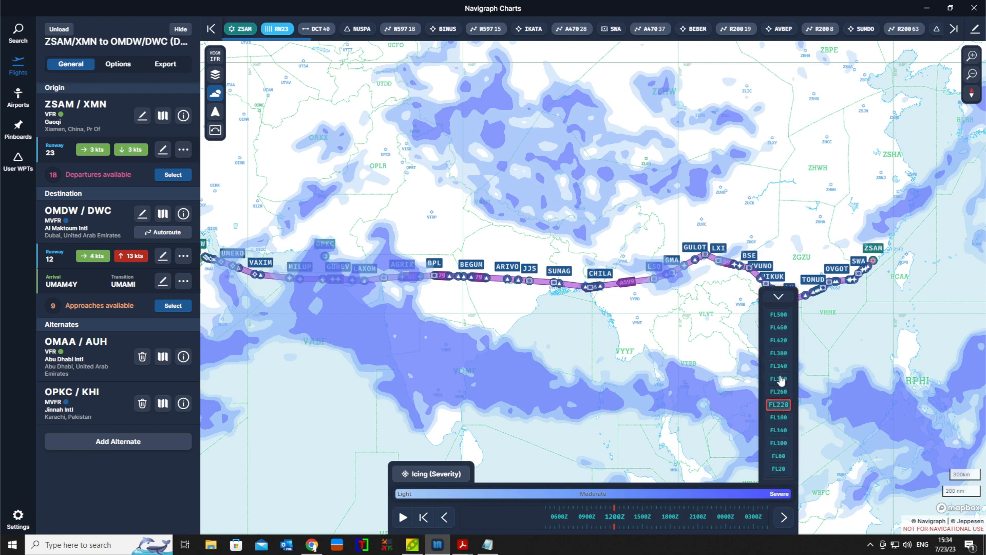
pyautogui.click(779, 379)
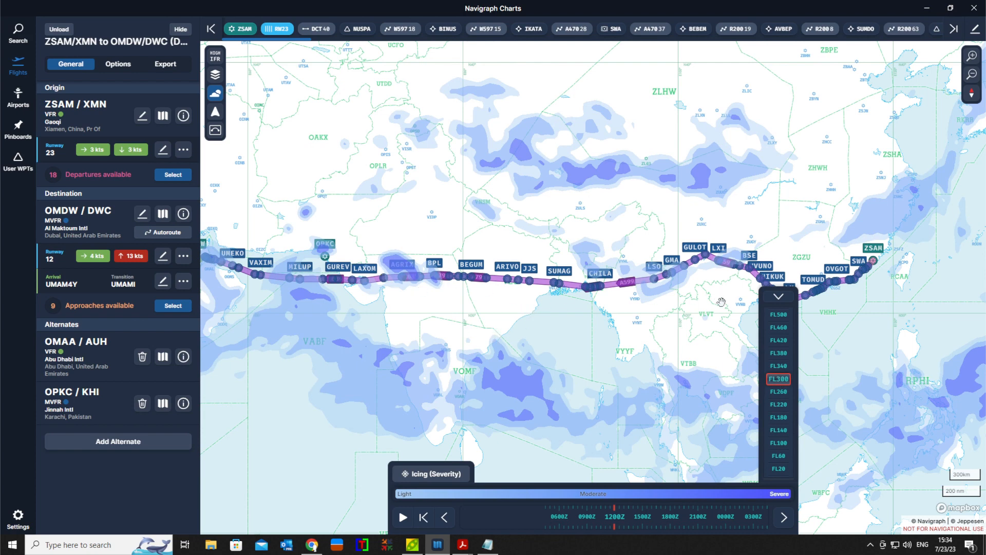
pyautogui.click(779, 366)
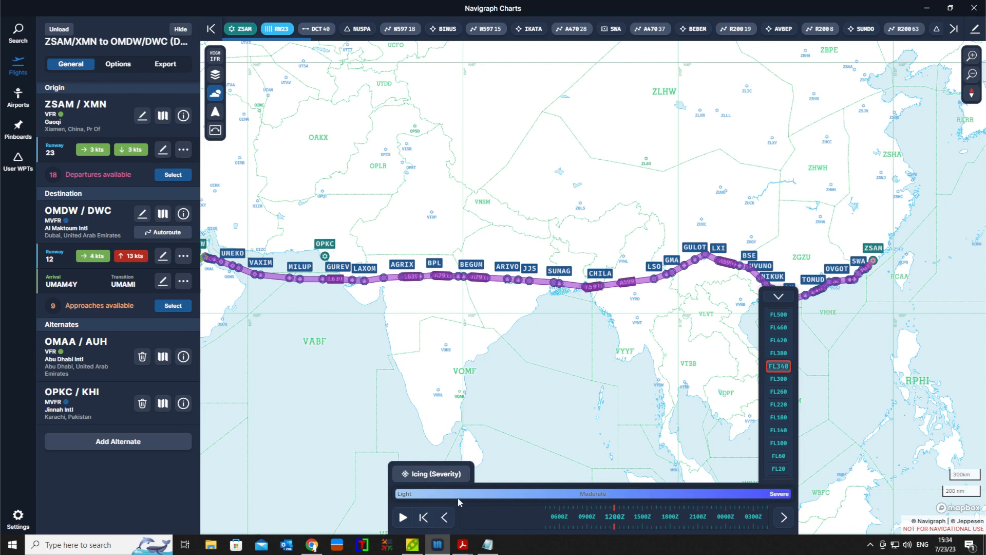
# - Show the Cloud Cover layer over the route and view it at FL380
pyautogui.click(425, 475)
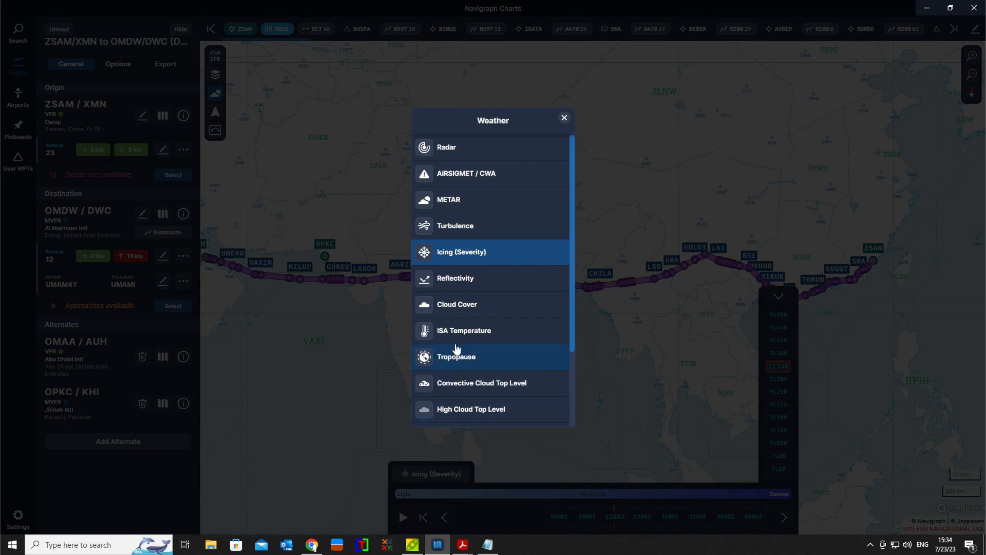
pyautogui.click(464, 307)
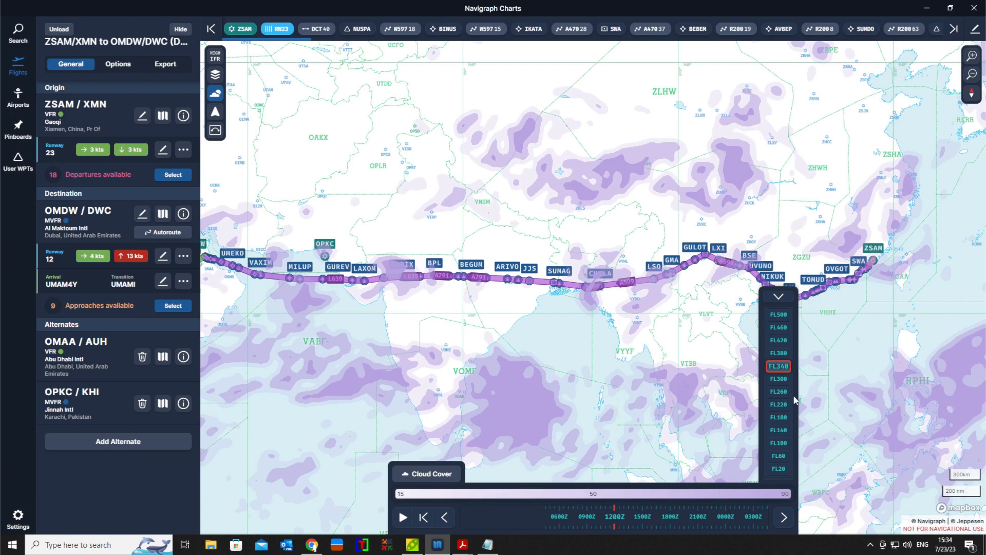
pyautogui.click(778, 353)
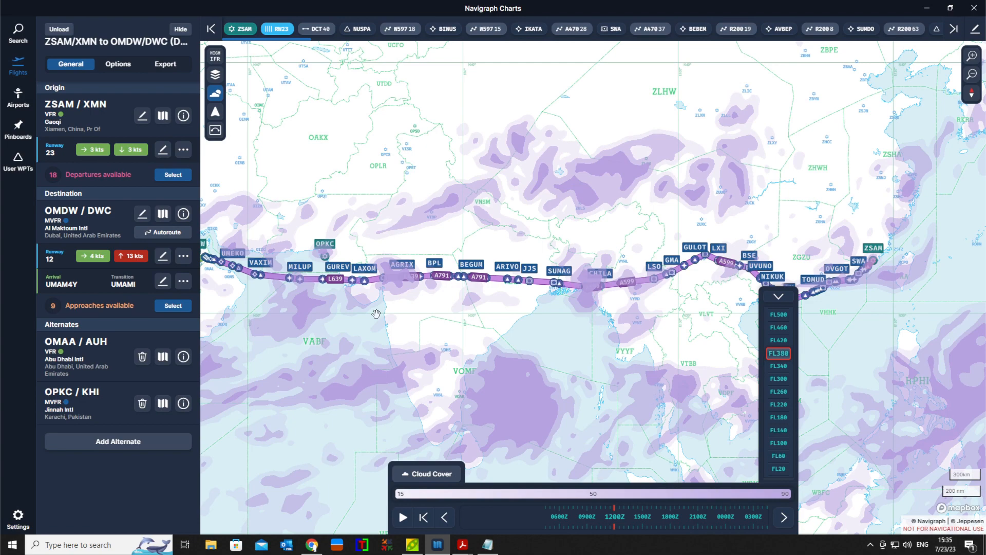
# - Show the Convective Cloud Top Level layer and compare the route at 1500Z, 2100Z and 0300Z, returning to 2100Z
pyautogui.click(443, 478)
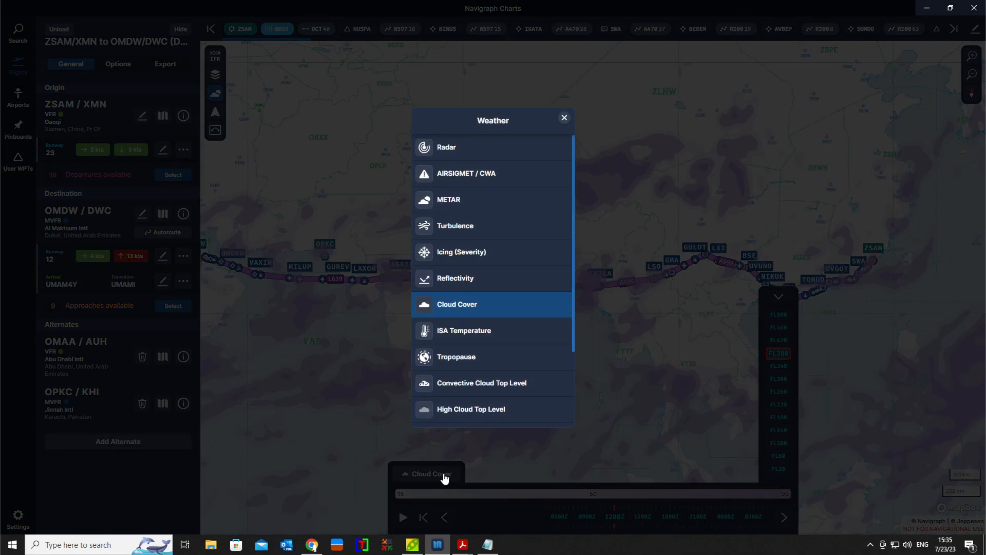
pyautogui.click(459, 386)
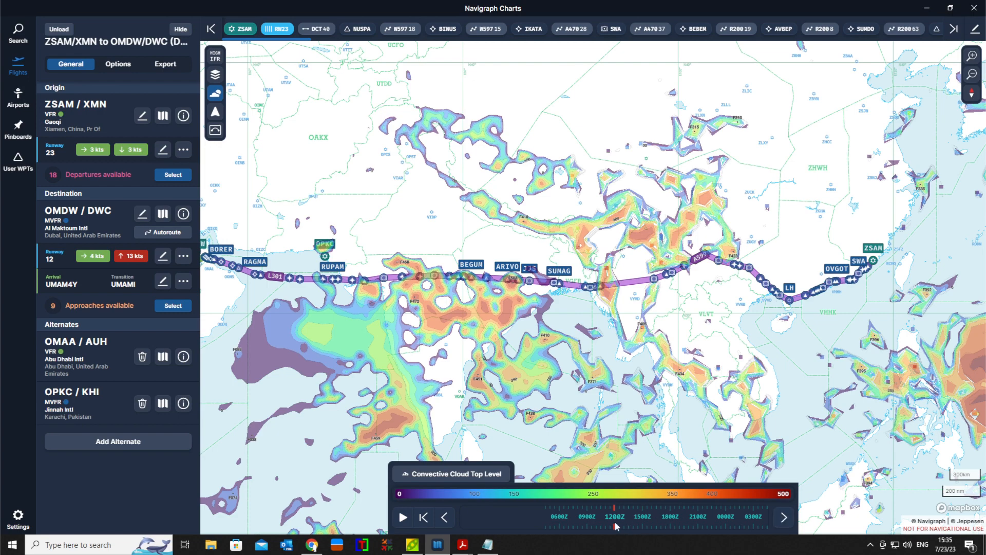
pyautogui.click(644, 516)
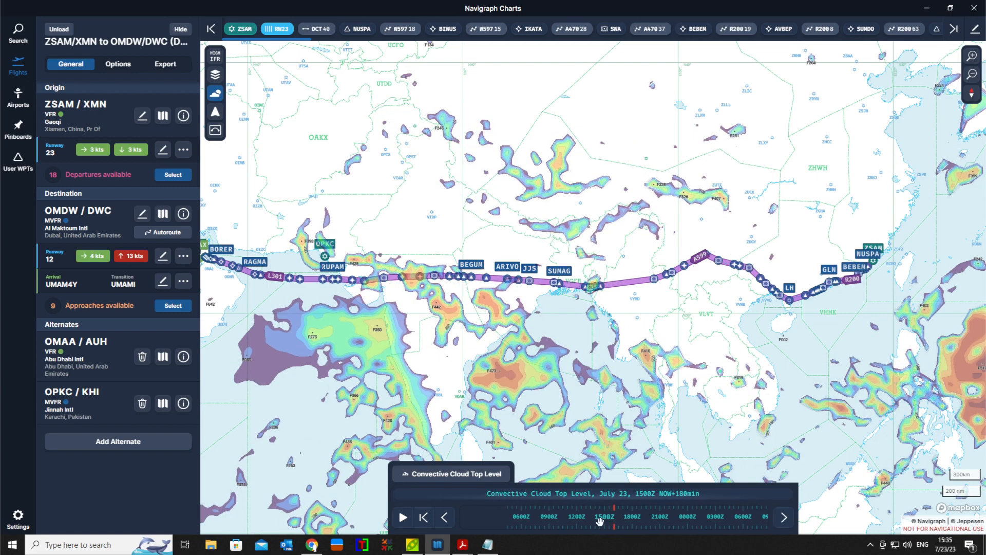
pyautogui.click(659, 516)
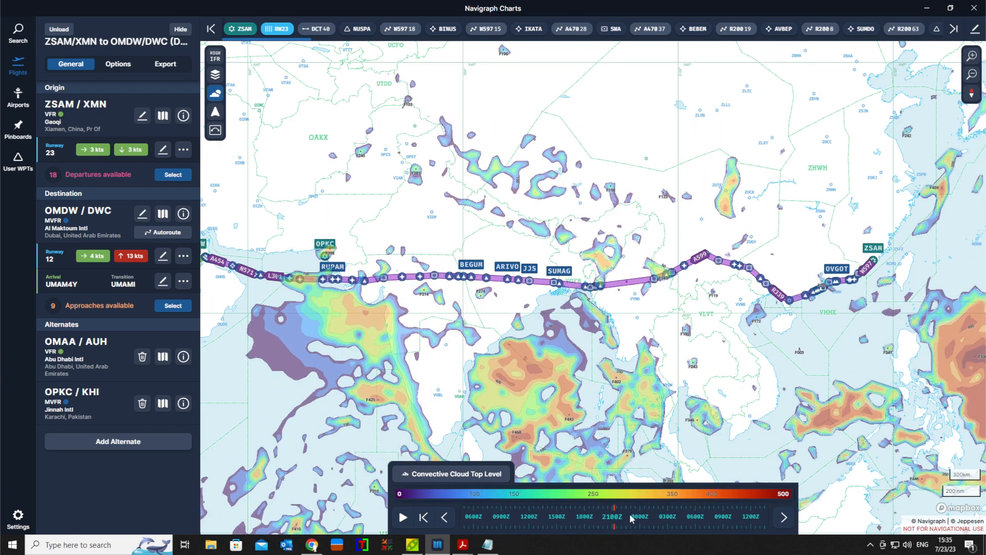
pyautogui.moveTo(674, 515); pyautogui.dragTo(578, 516)
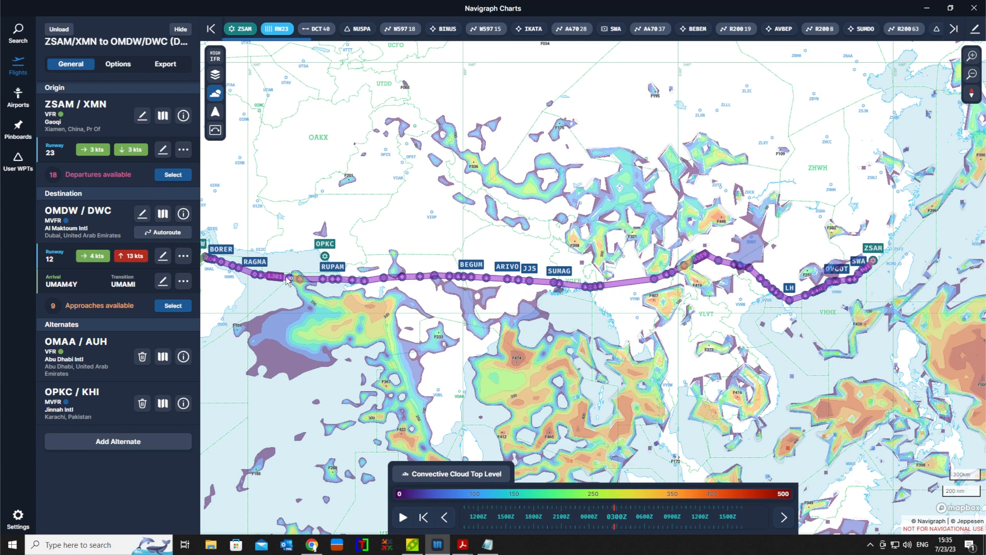
pyautogui.moveTo(612, 516); pyautogui.dragTo(674, 516)
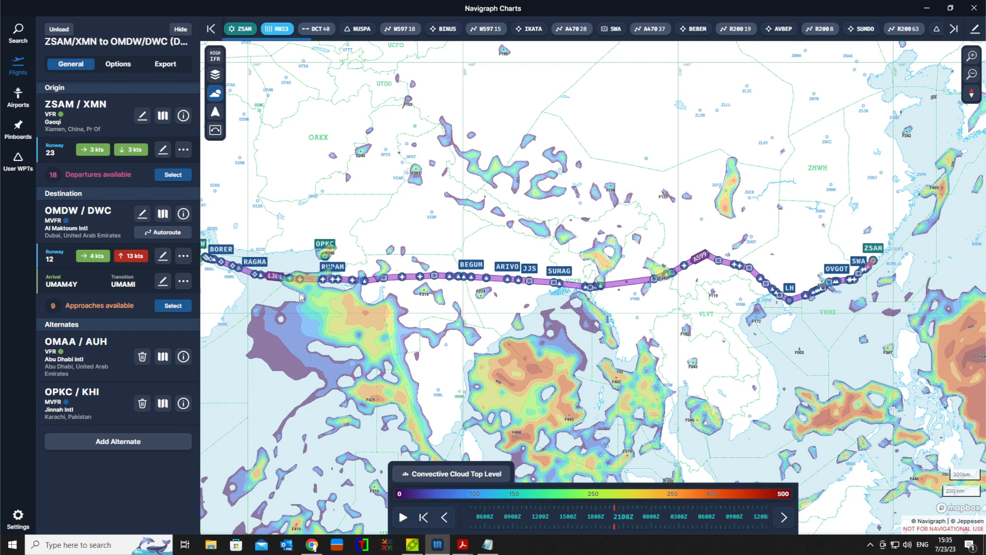
pyautogui.moveTo(241, 302); pyautogui.dragTo(400, 348)
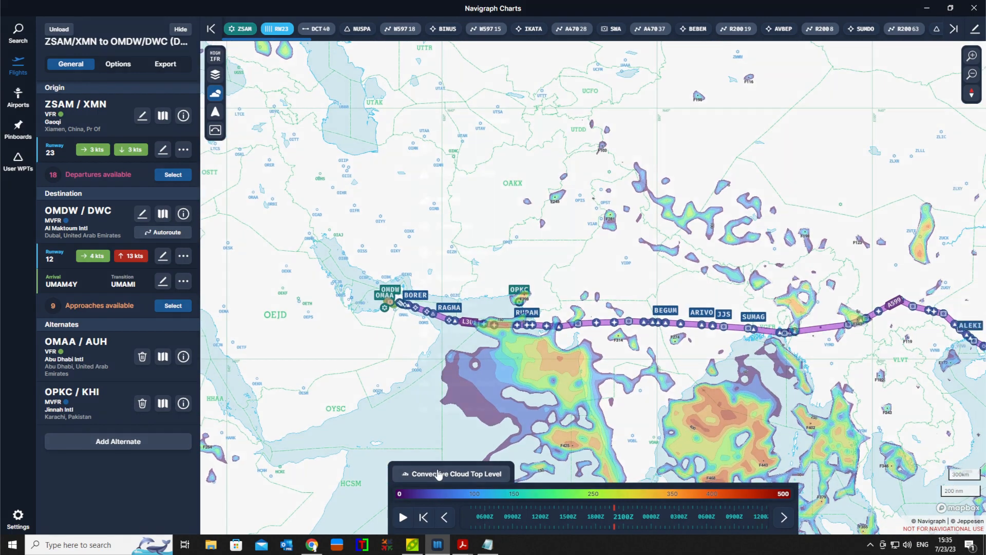
# - Show the High Cloud Top Level weather layer along the ZSAM to OMDW route
pyautogui.click(440, 473)
pyautogui.scroll(-2, 451, 312)
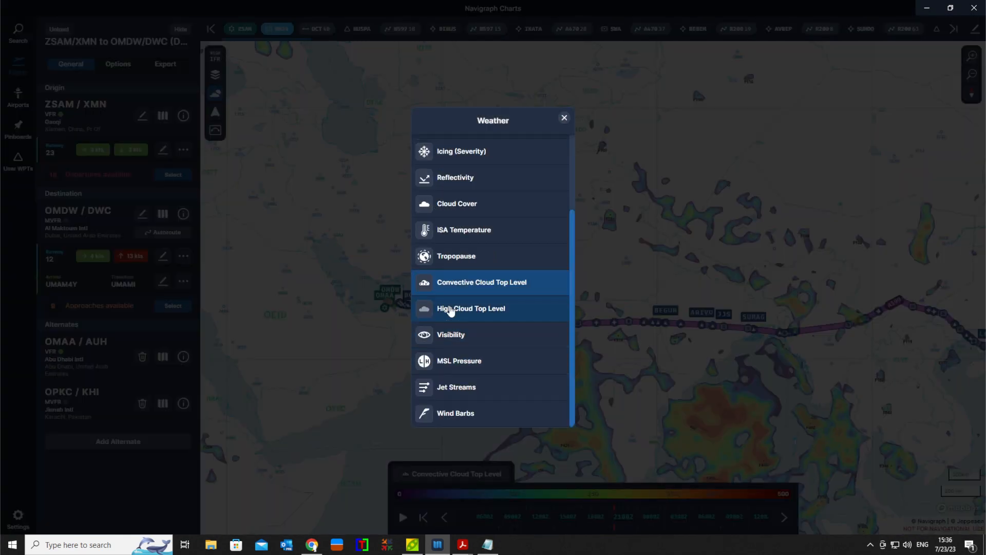
pyautogui.click(450, 311)
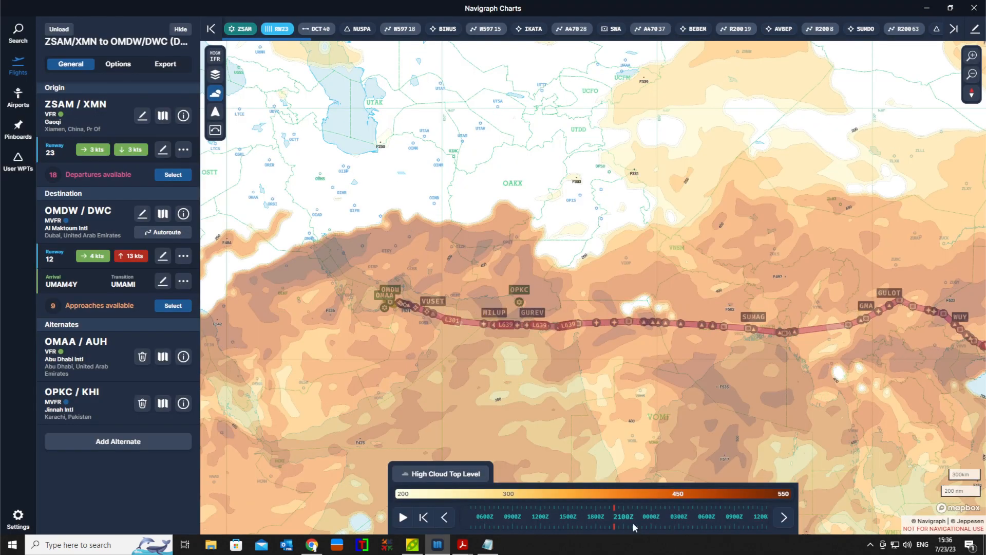
# - Show the Jet Streams weather layer along the ZSAM to OMDW route
pyautogui.click(444, 474)
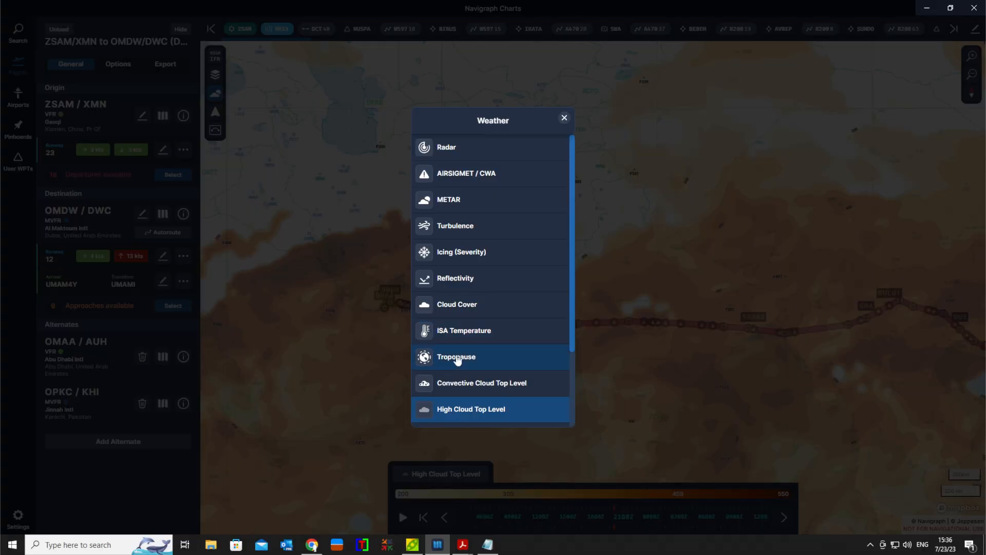
pyautogui.scroll(-2, 464, 370)
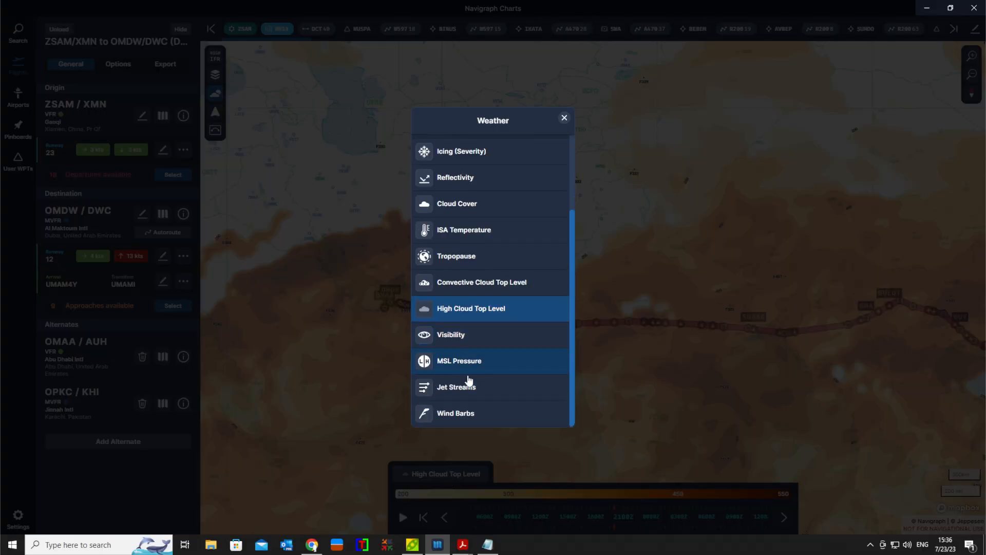
pyautogui.click(469, 389)
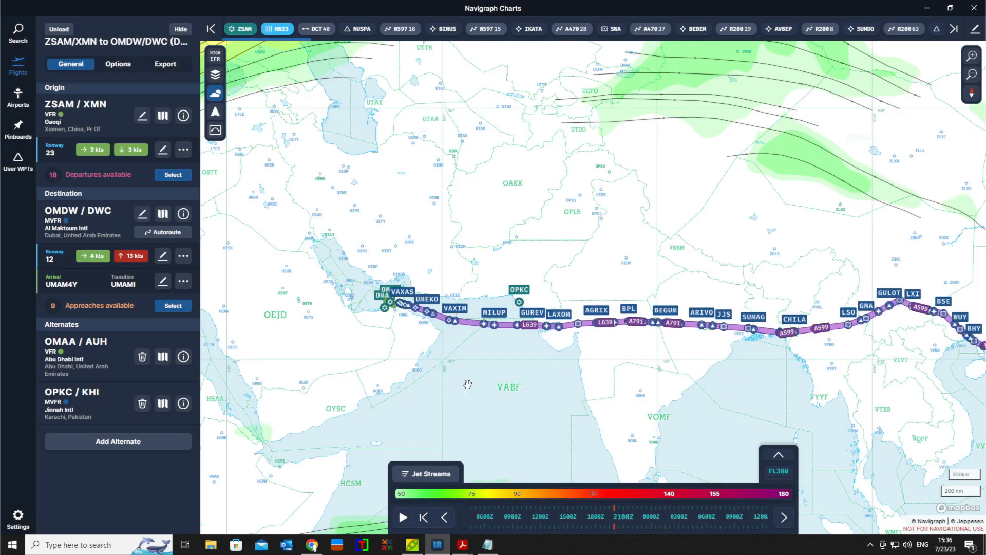
# - View the Turbulence layer along the route, followed by the Tropopause layer
pyautogui.click(425, 475)
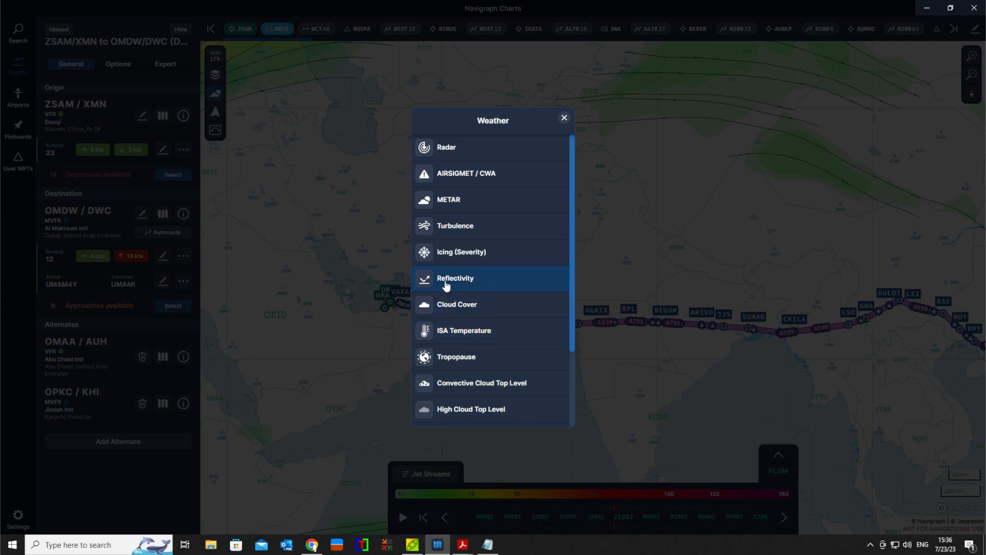
pyautogui.click(456, 228)
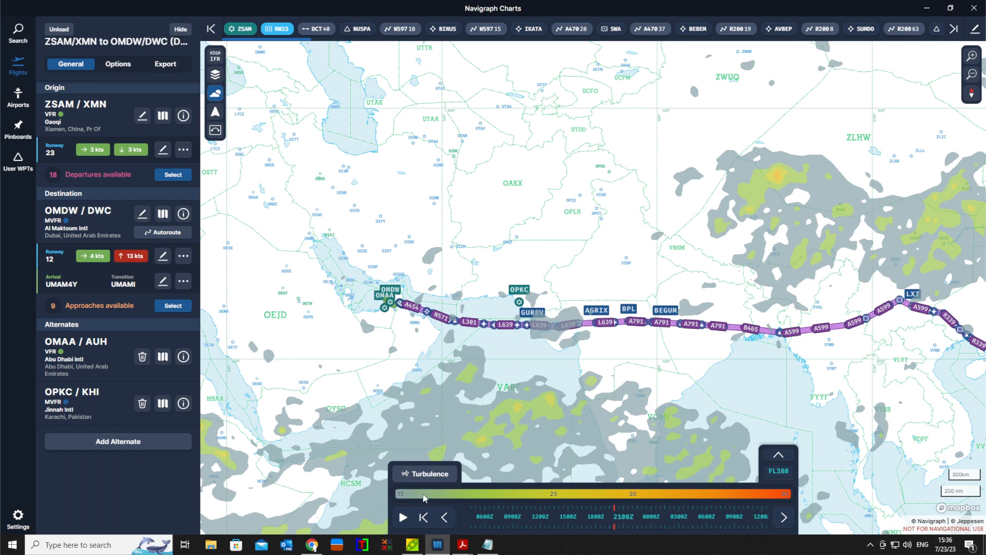
pyautogui.click(416, 478)
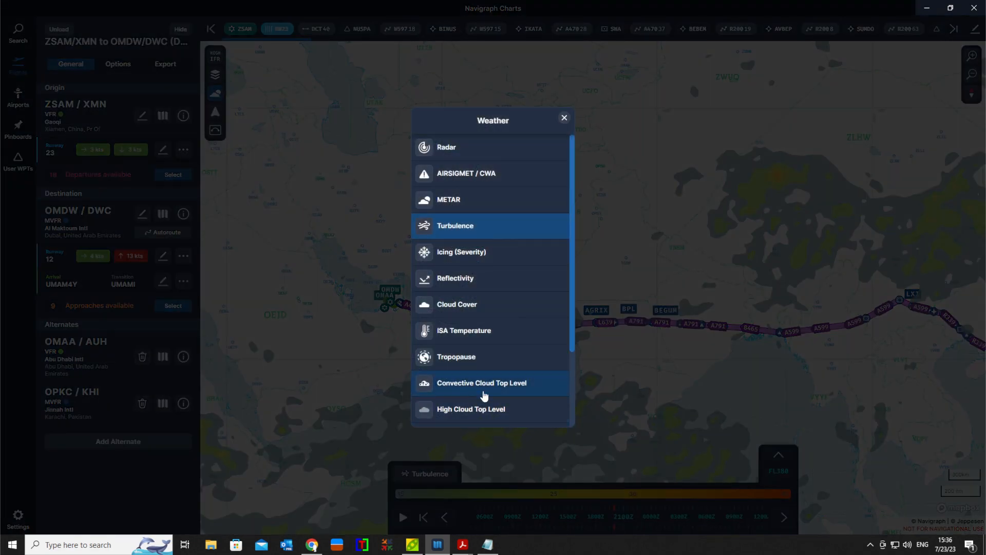
pyautogui.click(457, 358)
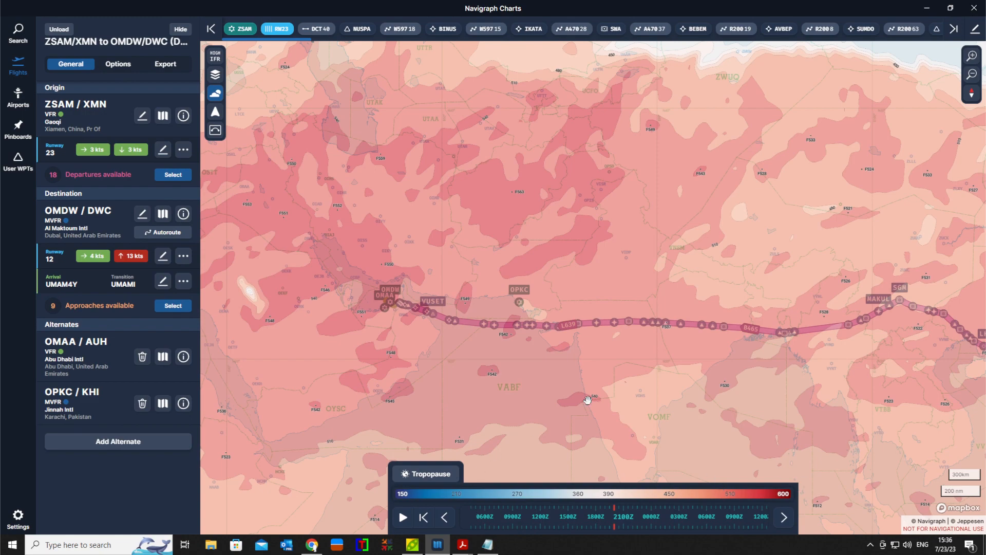
# - Show the METAR layer and view airport temperature, dewpoint, visibility and ceiling, returning to the flight category display
pyautogui.click(418, 477)
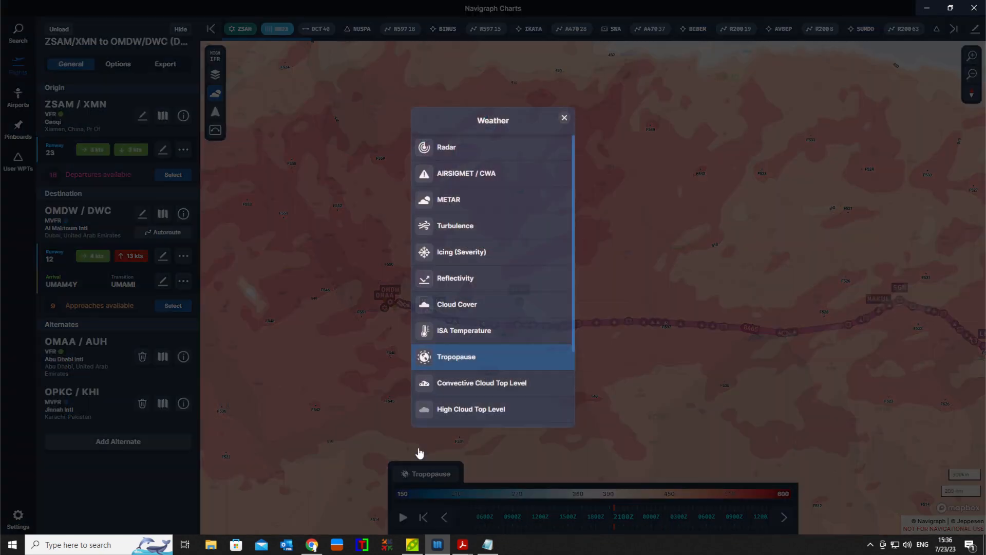
pyautogui.click(444, 201)
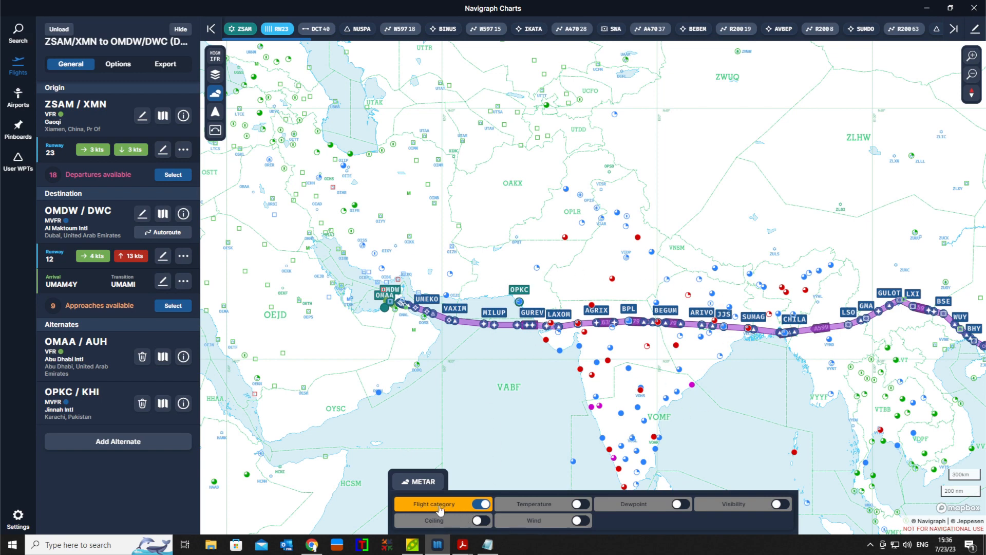
pyautogui.click(571, 508)
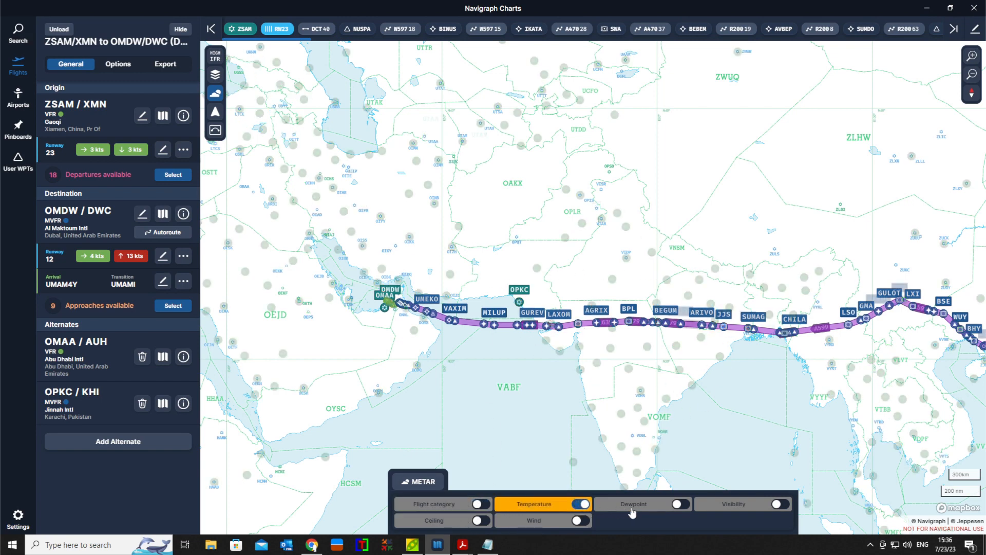
pyautogui.click(682, 504)
pyautogui.click(776, 506)
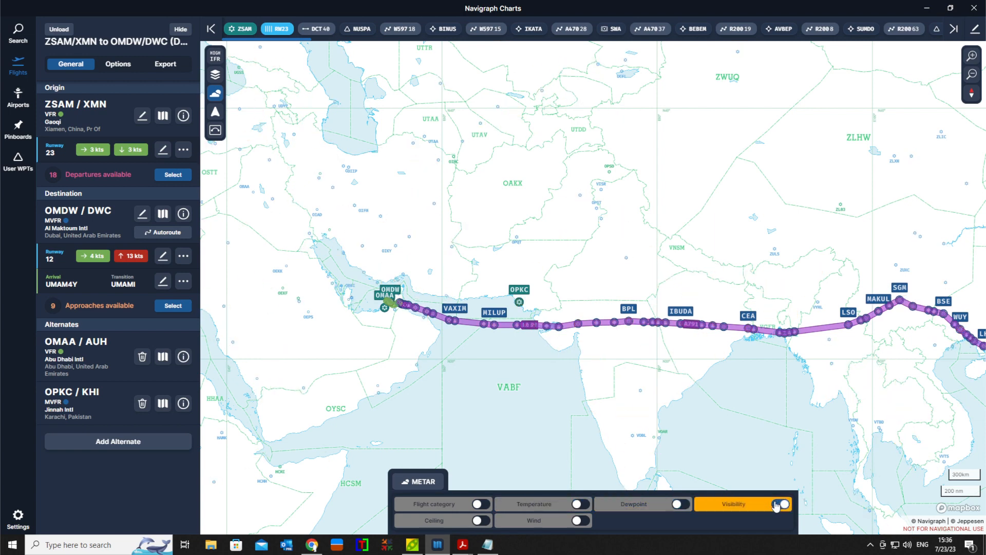
pyautogui.click(481, 520)
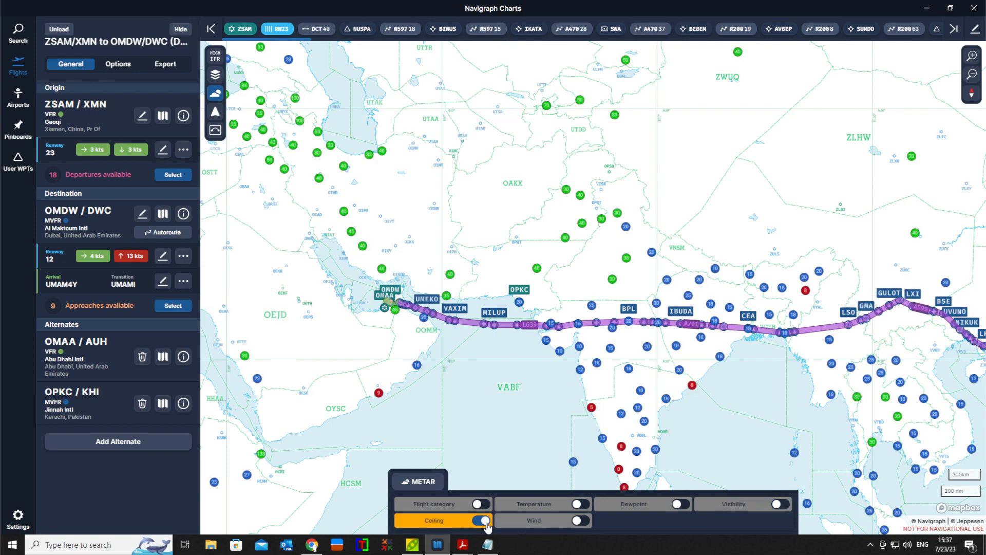
pyautogui.click(481, 504)
# - Show the AIRSIGMET / CWA layer over the route
pyautogui.click(419, 482)
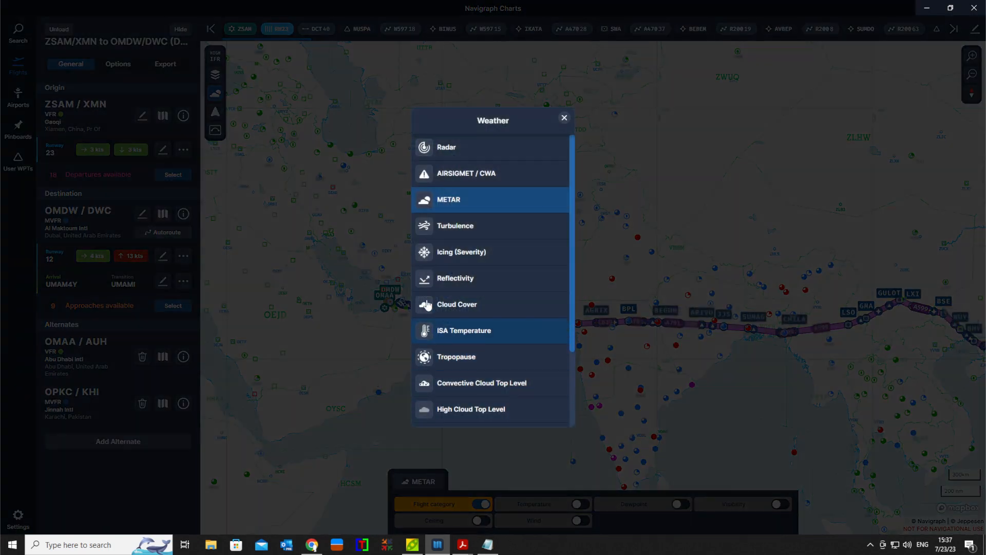
pyautogui.click(442, 180)
pyautogui.click(564, 452)
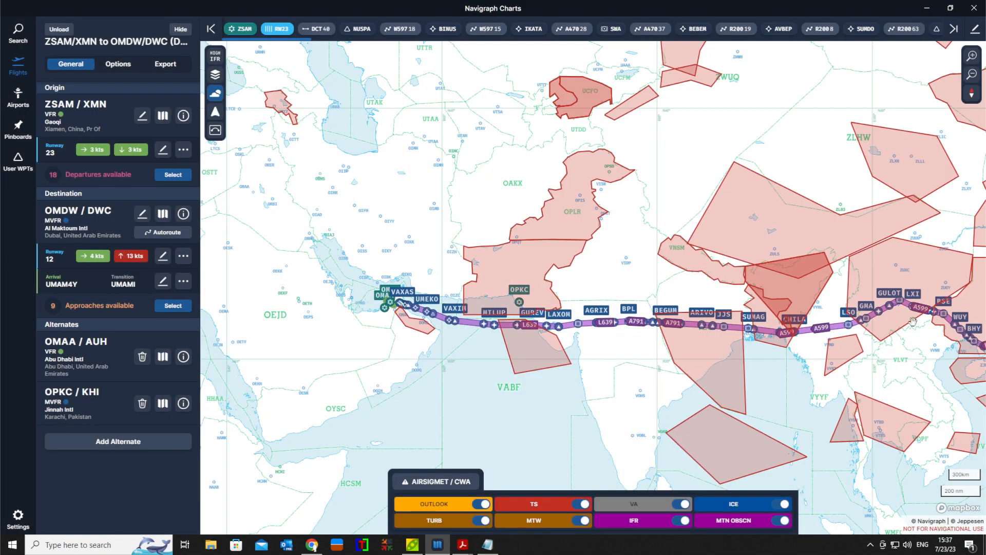
# - Compare the details of the thunderstorm SIGMET areas crossing the route south of BEGUN–JJS and south of HILUP–GUREV
pyautogui.click(702, 372)
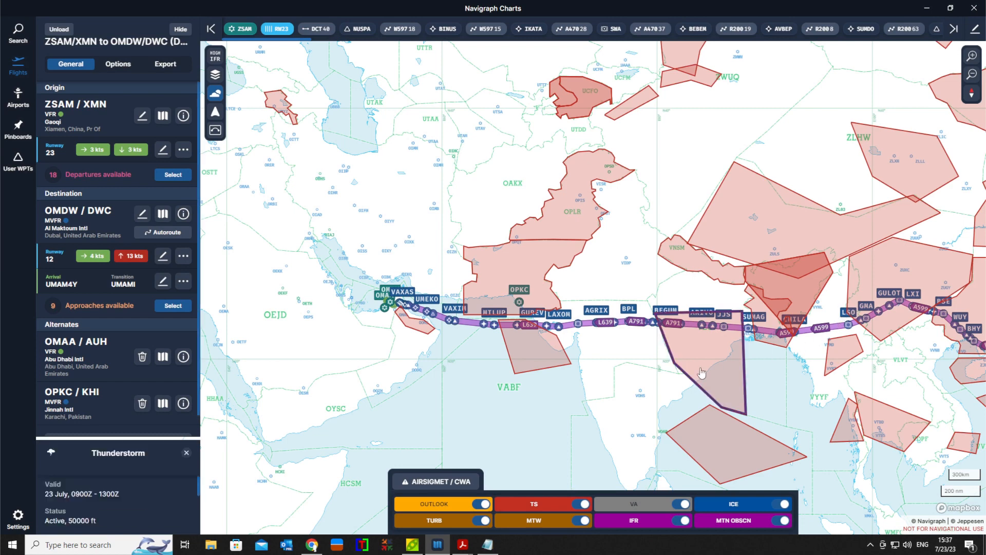
pyautogui.scroll(-1, 150, 454)
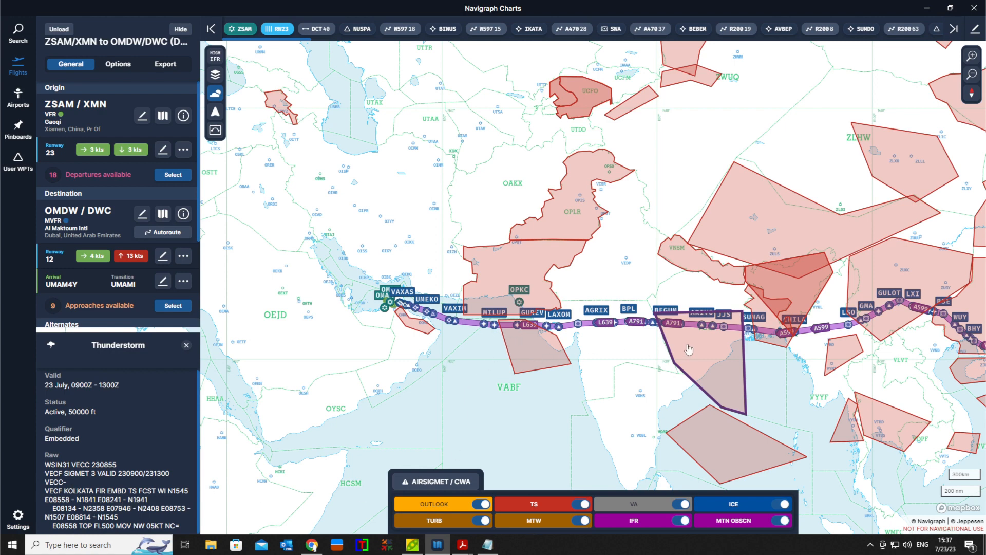
pyautogui.click(536, 358)
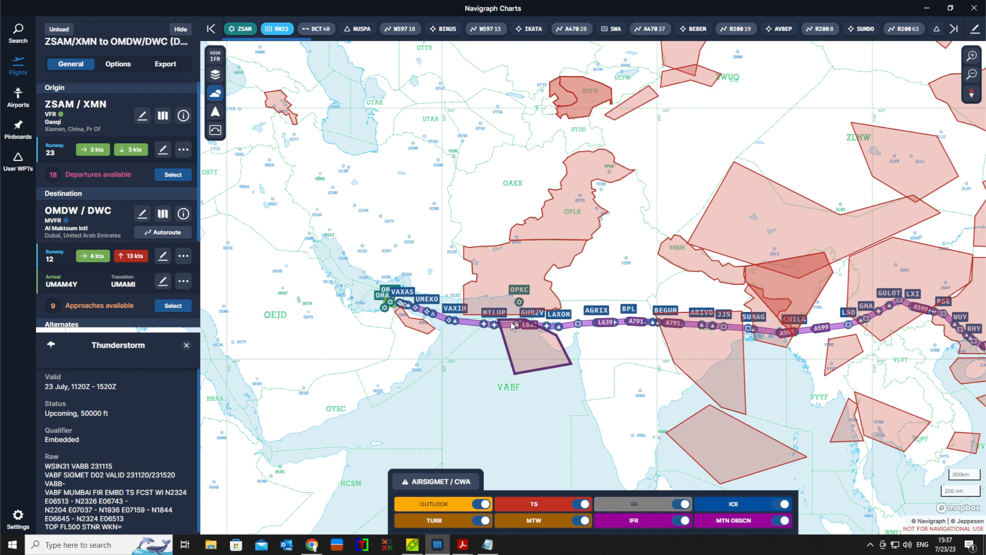
pyautogui.click(715, 354)
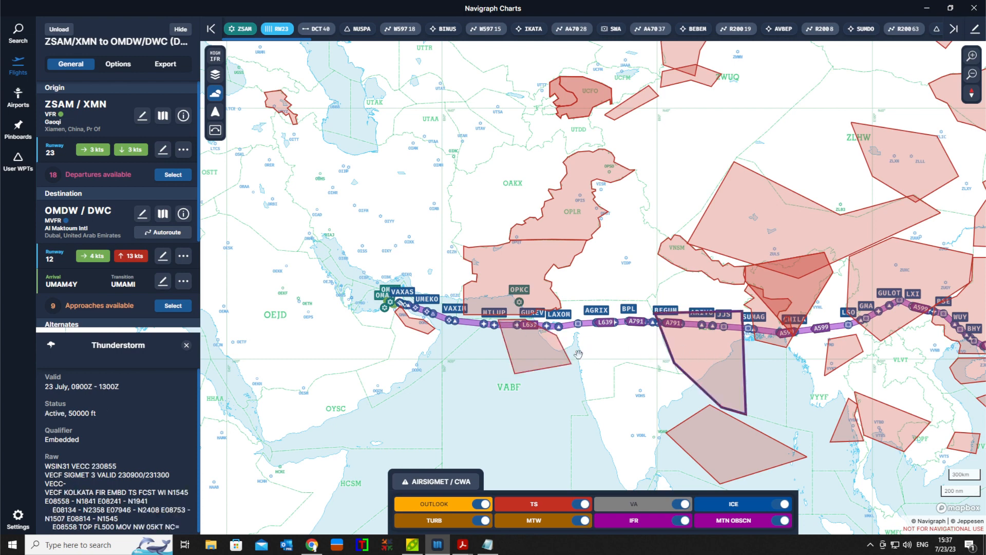
pyautogui.click(557, 362)
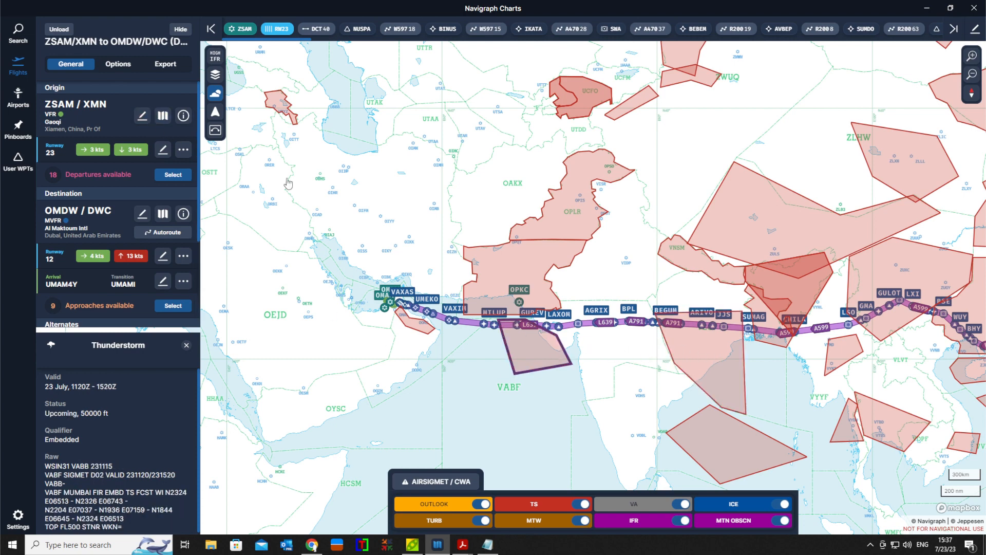